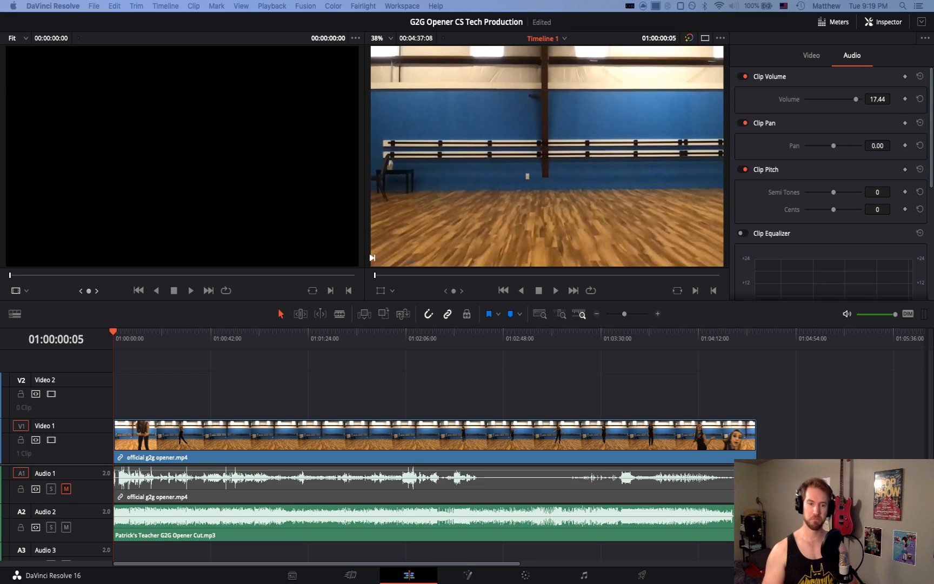
{"action": "left_click", "coordinate": [861, 6]}
{"action": "left_click", "coordinate": [862, 7]}
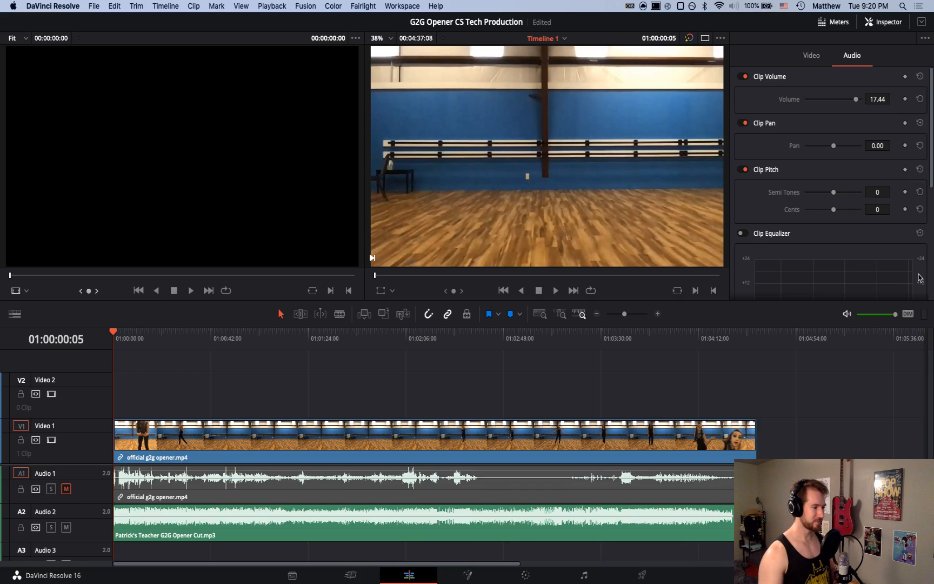
Solo the Audio 1 track, play the timeline opening to hear the camera audio, and mute Audio 1 again
{"action": "left_click", "coordinate": [66, 489]}
{"action": "key", "text": "space"}
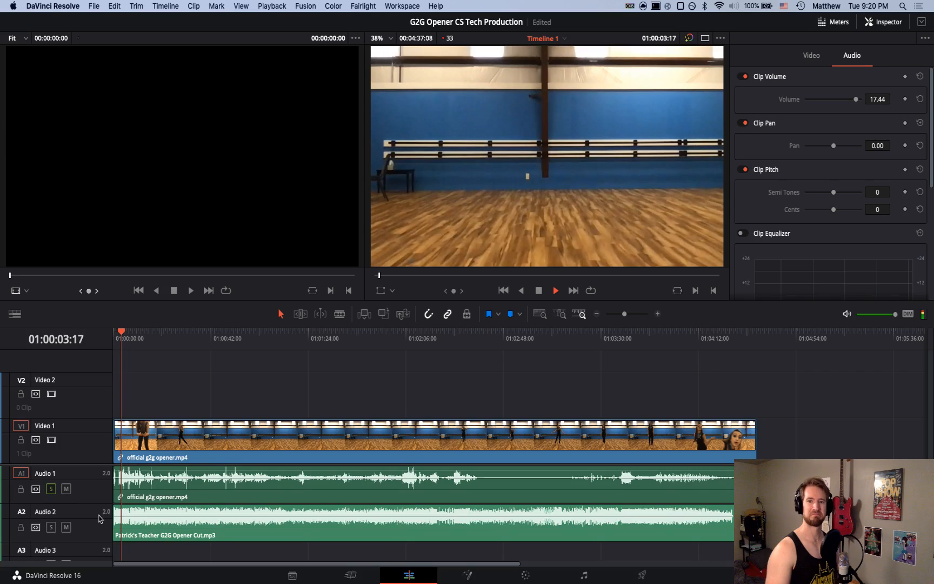
{"action": "key", "text": "space"}
{"action": "left_click", "coordinate": [66, 489]}
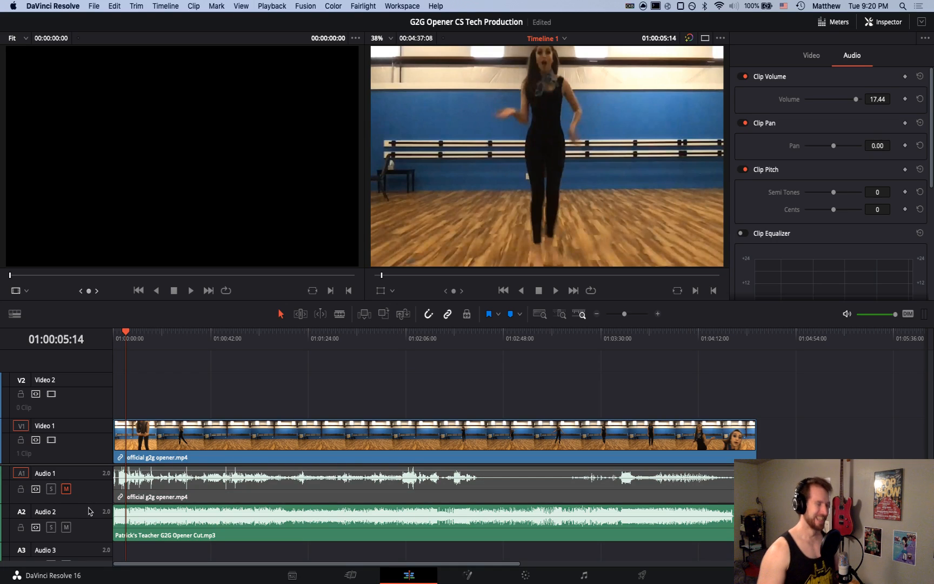
Play the dance video from the beginning with only the music track audible, and return the playhead to the start
{"action": "key", "text": "Home"}
{"action": "key", "text": "space"}
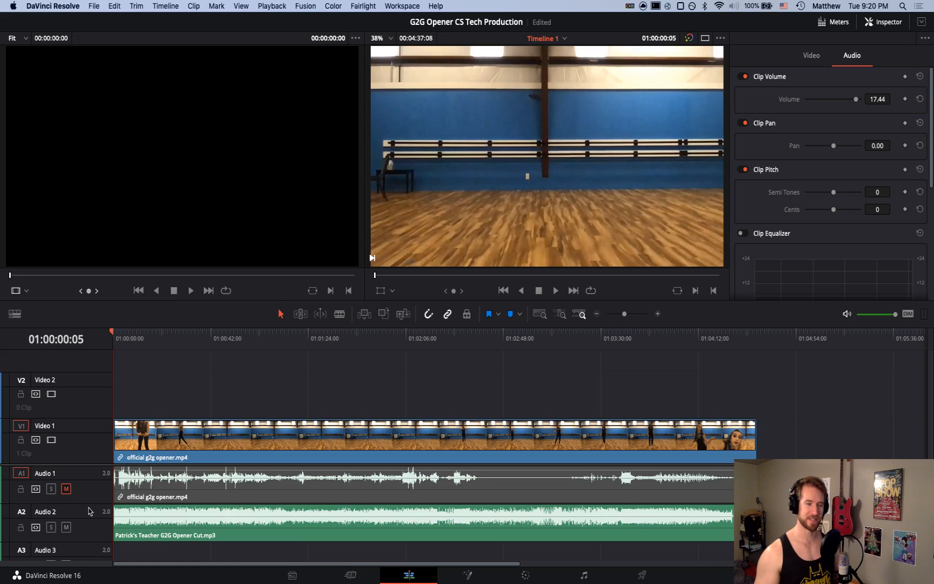
{"action": "key", "text": "space"}
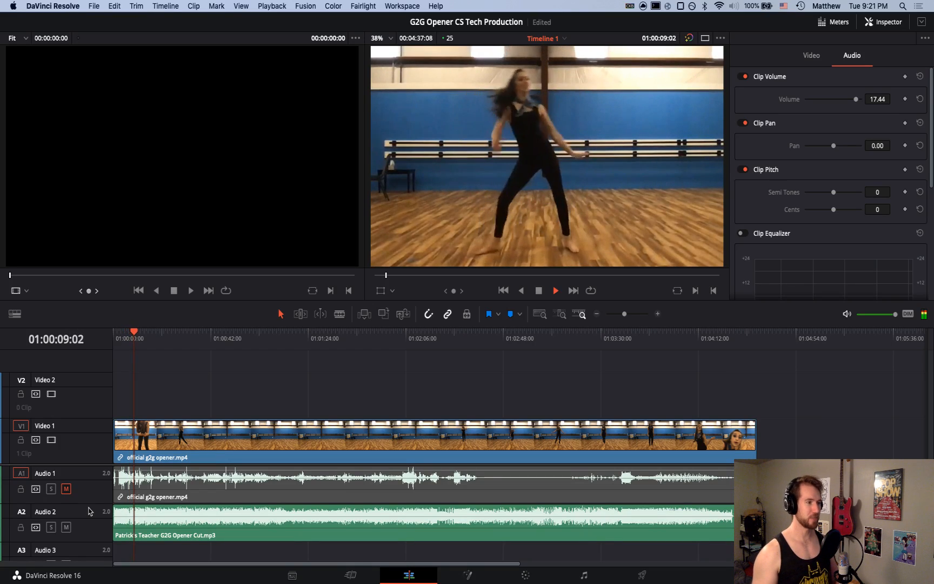
{"action": "key", "text": "space"}
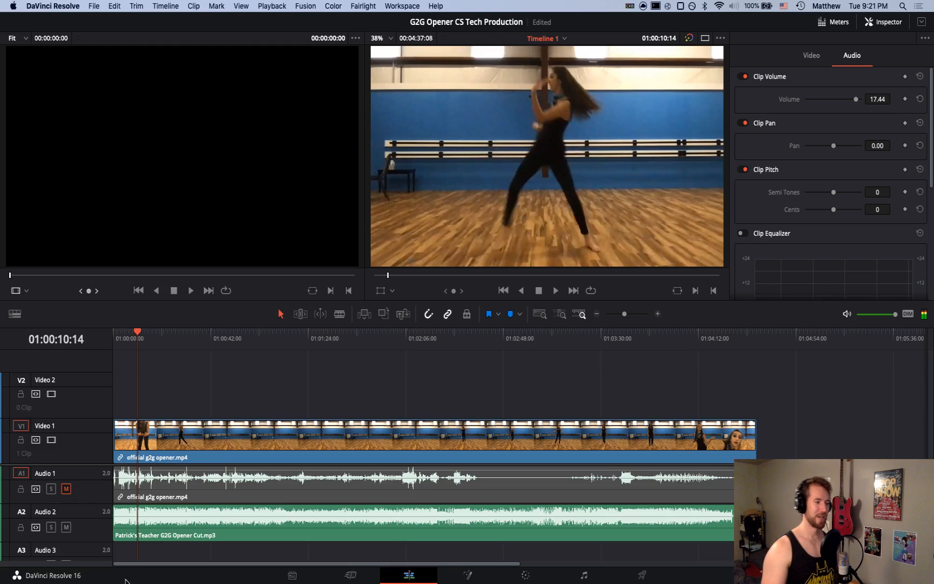
{"action": "key", "text": "Home"}
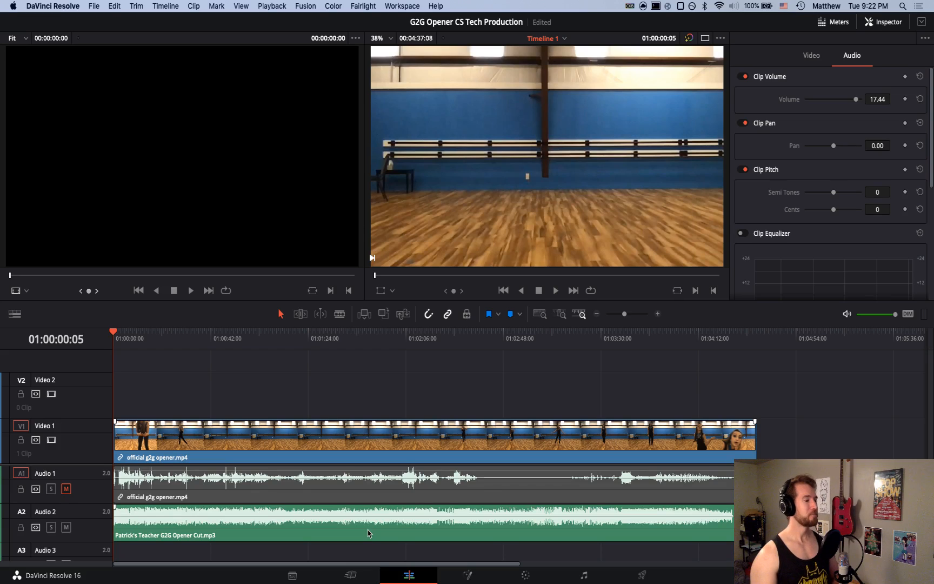
{"action": "scroll", "coordinate": [313, 517], "scroll_direction": "down", "scroll_amount": 2}
{"action": "scroll", "coordinate": [312, 516], "scroll_direction": "up", "scroll_amount": 2}
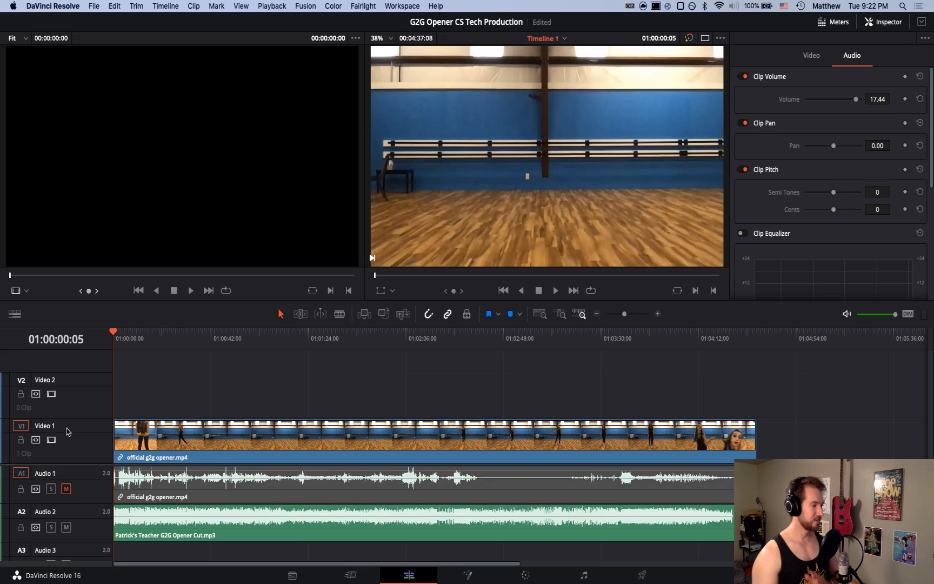
Try moving the official g2g opener.mp4 clip up to Video 2, play the result, and undo the move
{"action": "left_click", "coordinate": [196, 450]}
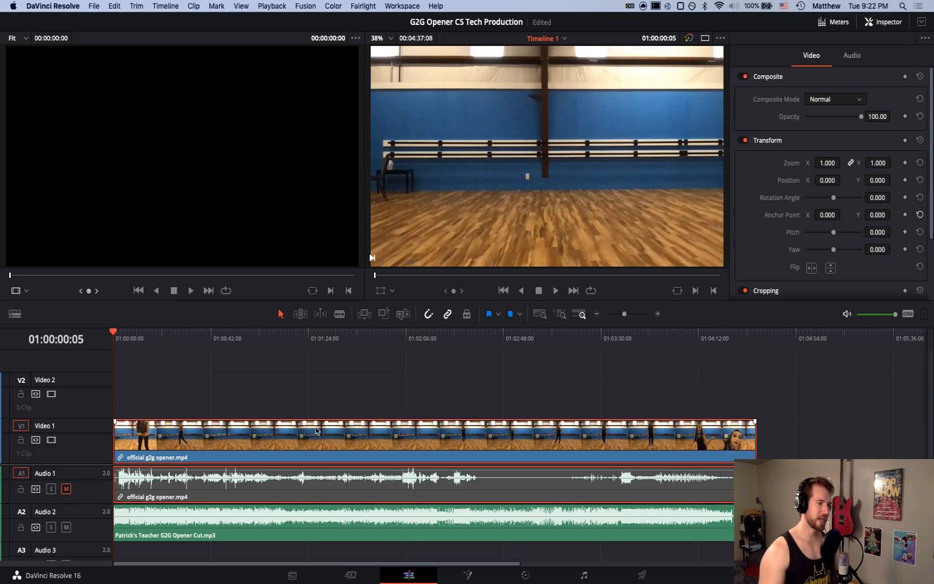
{"action": "left_click_drag", "start_coordinate": [295, 437], "coordinate": [235, 417]}
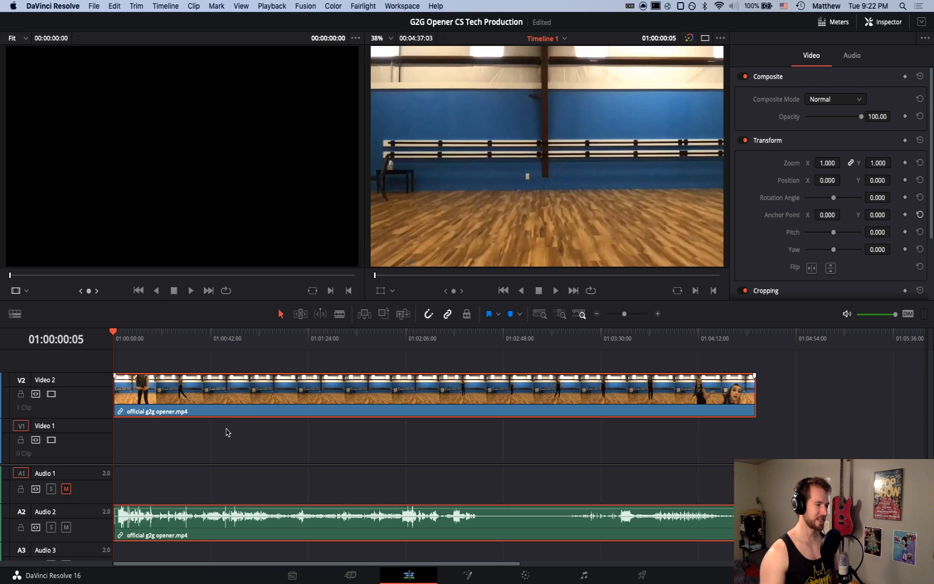
{"action": "key", "text": "space"}
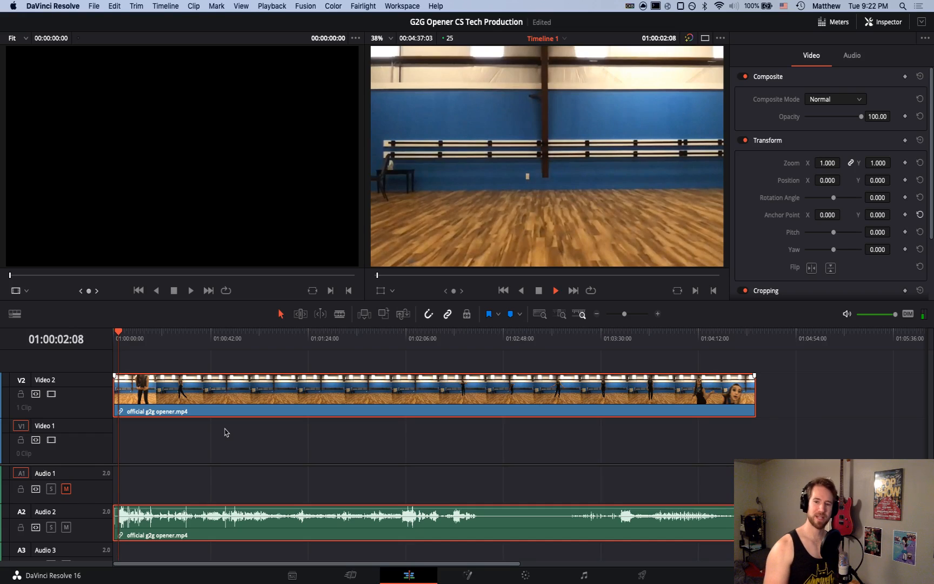
{"action": "key", "text": "space"}
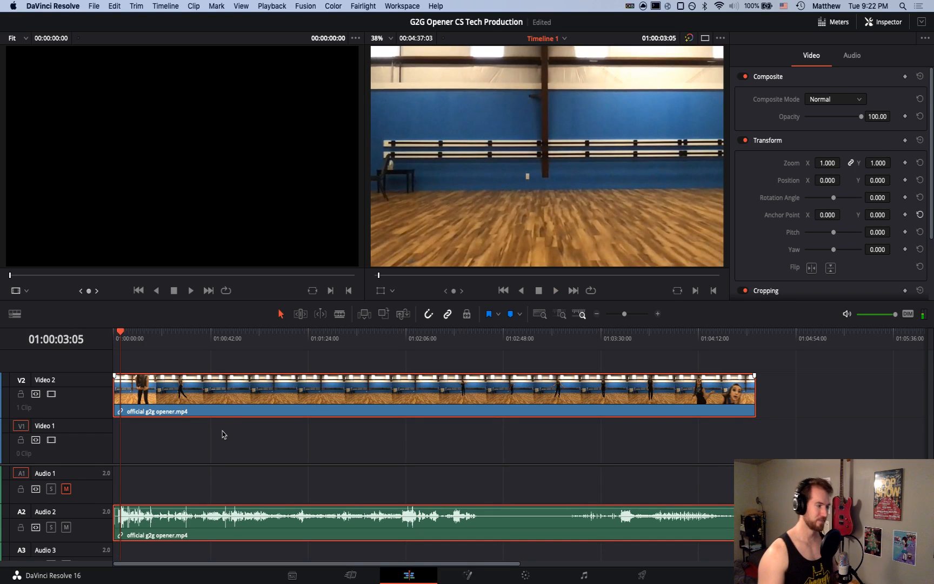
{"action": "key", "text": "super+z"}
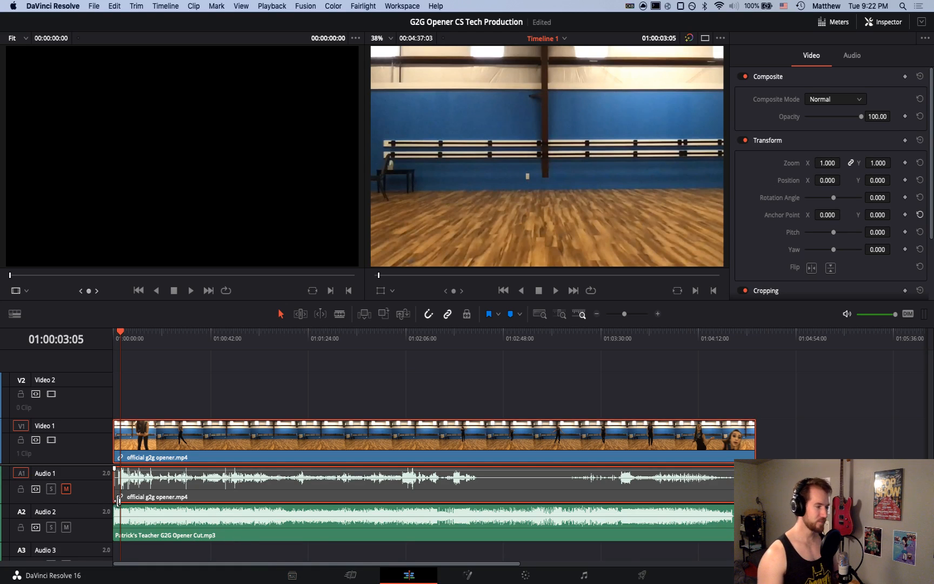
Move the music clip from Audio 2 down to Audio 3 and the official g2g opener.mp4 clip up to Video 2
{"action": "scroll", "coordinate": [152, 498], "scroll_direction": "down", "scroll_amount": 1}
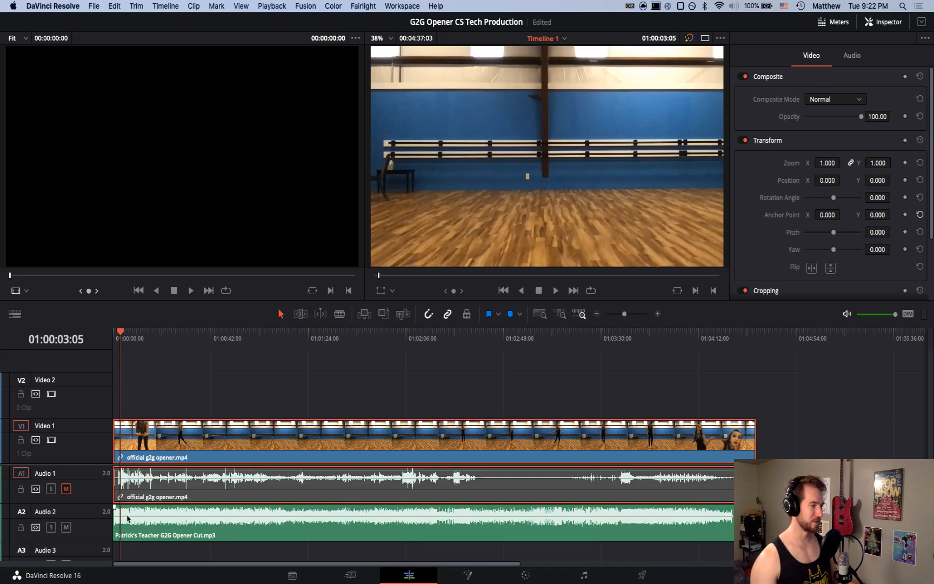
{"action": "scroll", "coordinate": [232, 508], "scroll_direction": "down", "scroll_amount": 1}
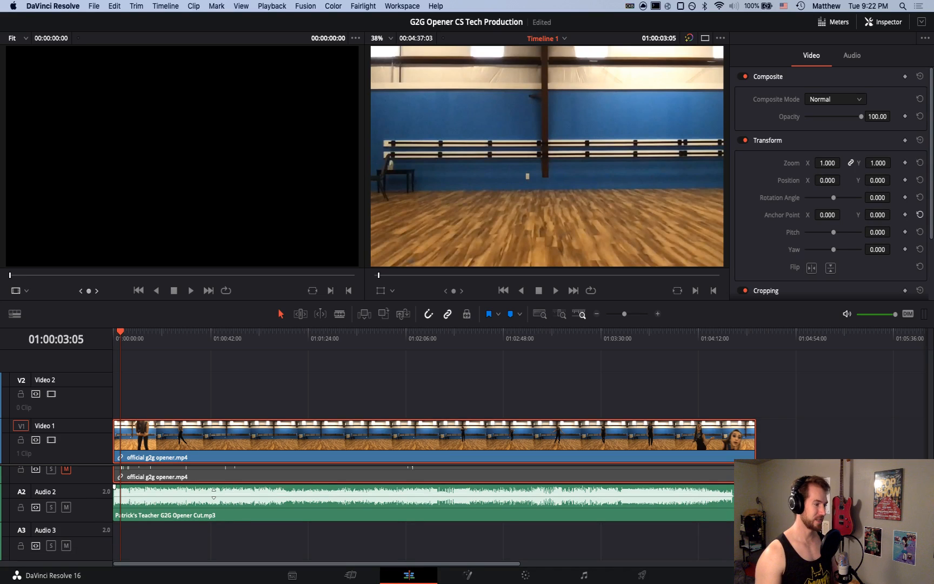
{"action": "left_click_drag", "start_coordinate": [214, 492], "coordinate": [214, 530]}
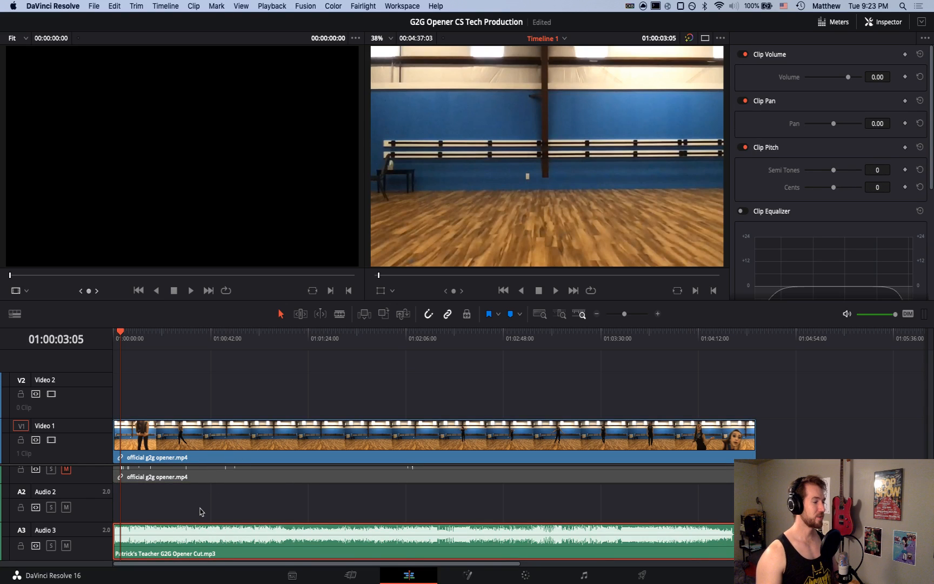
{"action": "left_click_drag", "start_coordinate": [243, 433], "coordinate": [244, 395]}
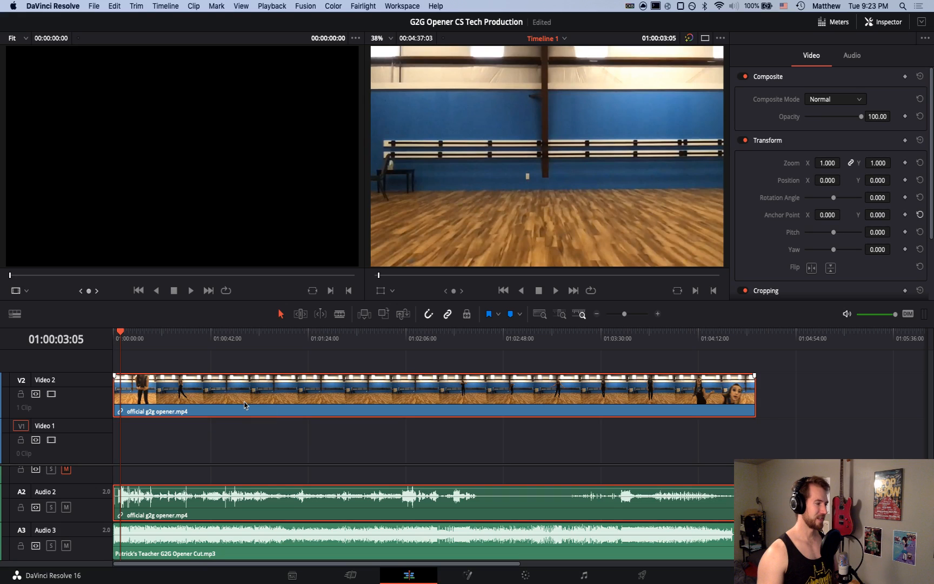
Move the music clip from Audio 3 up to the empty Audio 1 track
{"action": "left_click", "coordinate": [177, 531]}
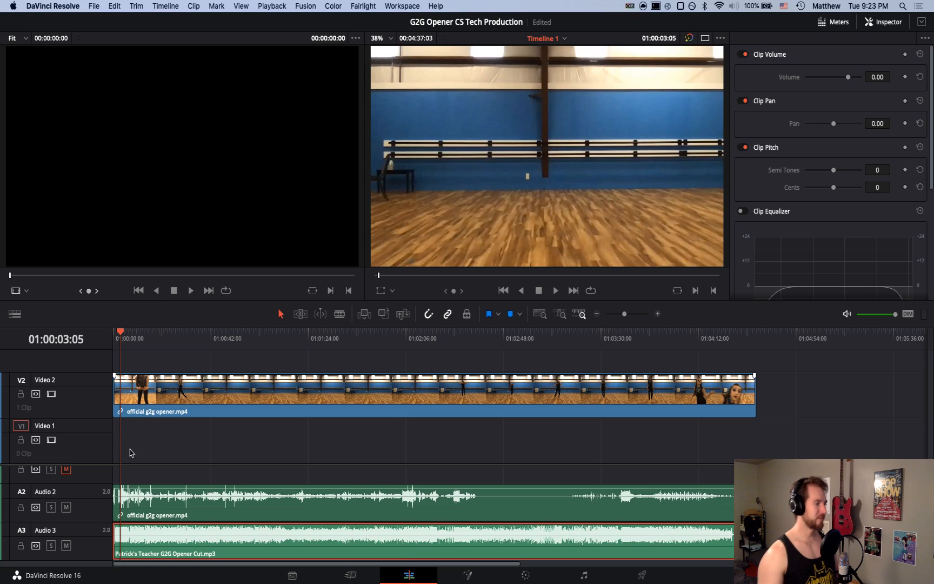
{"action": "scroll", "coordinate": [131, 485], "scroll_direction": "up", "scroll_amount": 1}
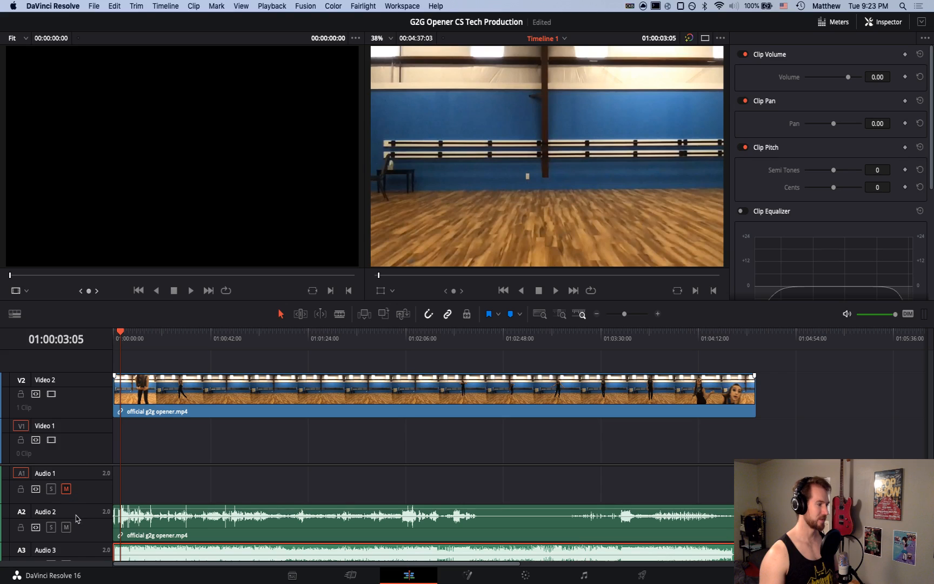
{"action": "left_click_drag", "start_coordinate": [177, 552], "coordinate": [180, 486]}
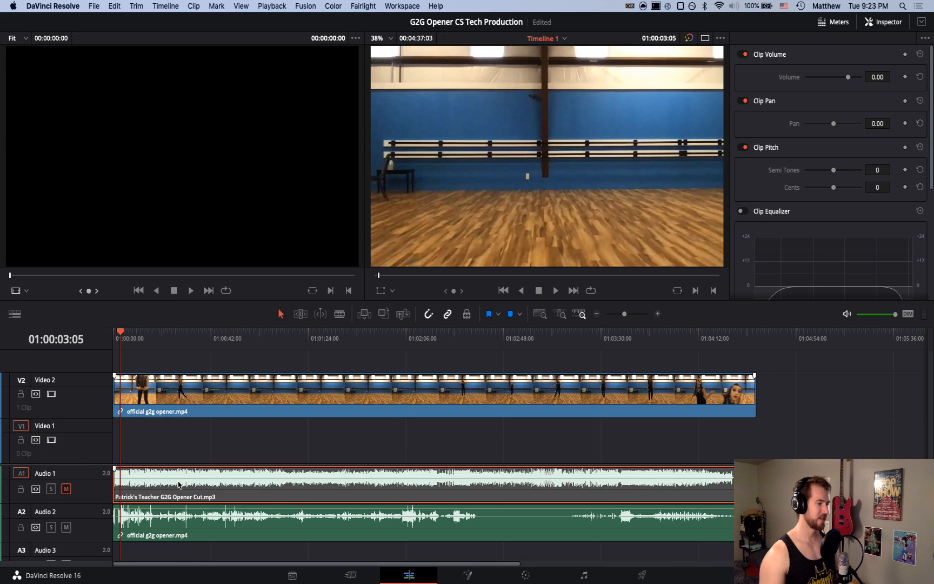
Unmute the Audio 1 music track, mute the camera audio on Audio 2, and clear the clip selection
{"action": "left_click", "coordinate": [66, 489]}
{"action": "left_click", "coordinate": [66, 527]}
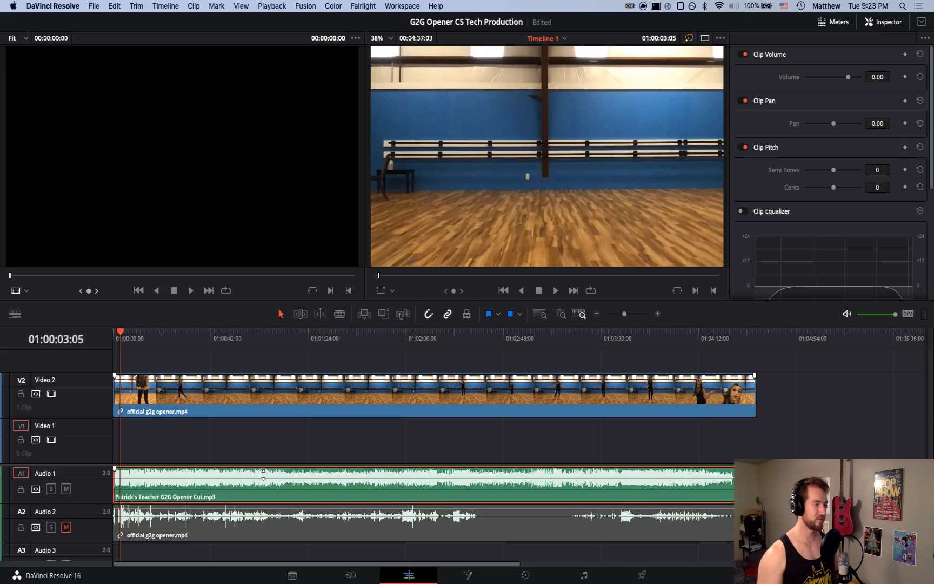
{"action": "left_click", "coordinate": [245, 448]}
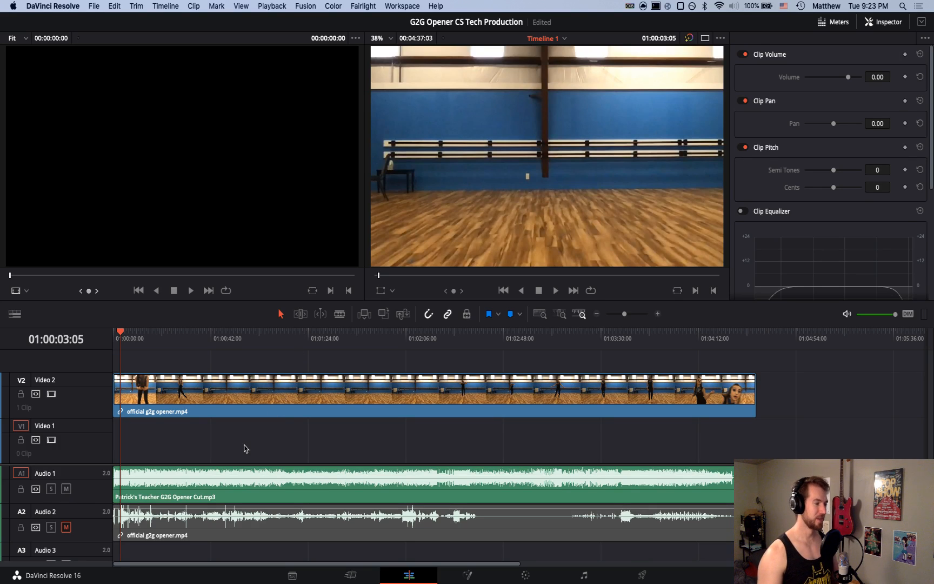
Play the rearranged timeline from the beginning to check the music, and return the playhead to the start
{"action": "key", "text": "Home"}
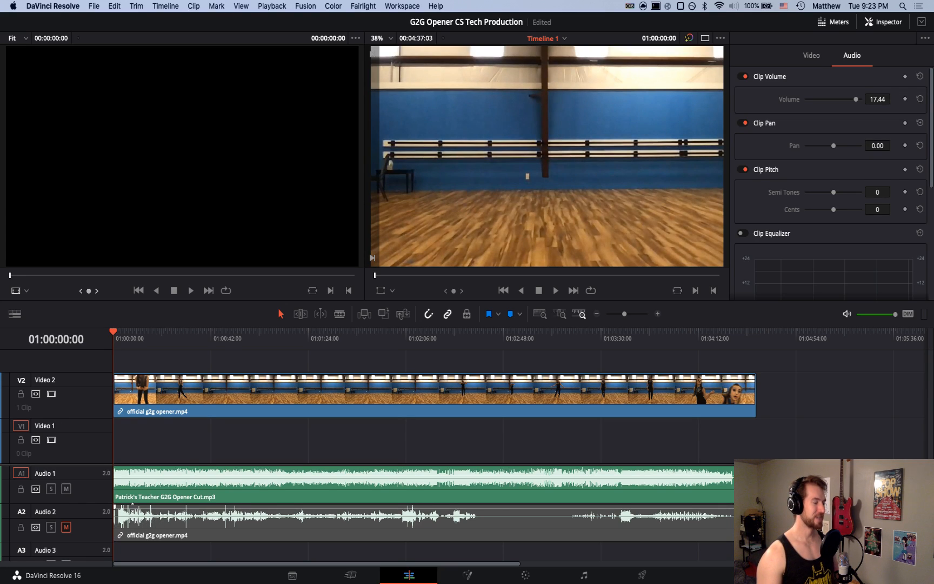
{"action": "key", "text": "space"}
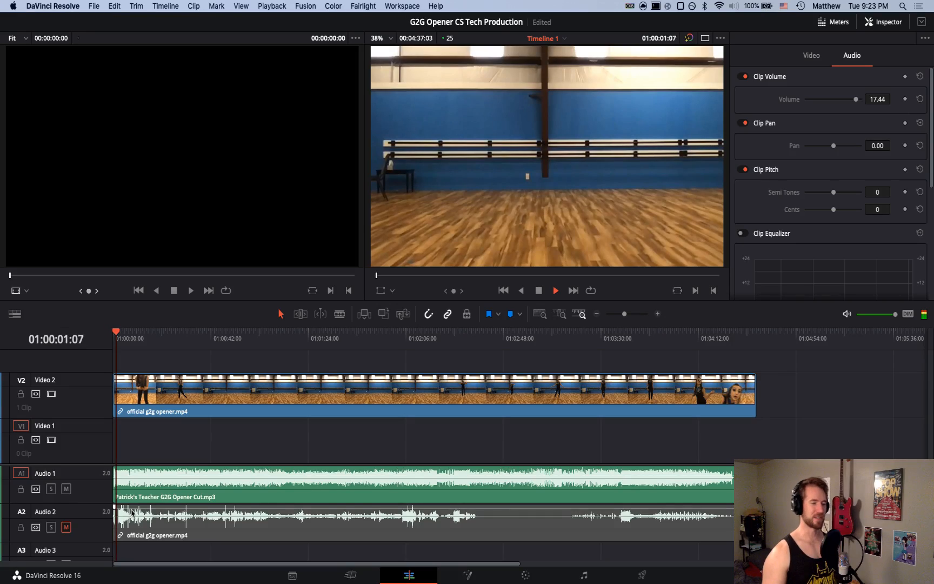
{"action": "key", "text": "space"}
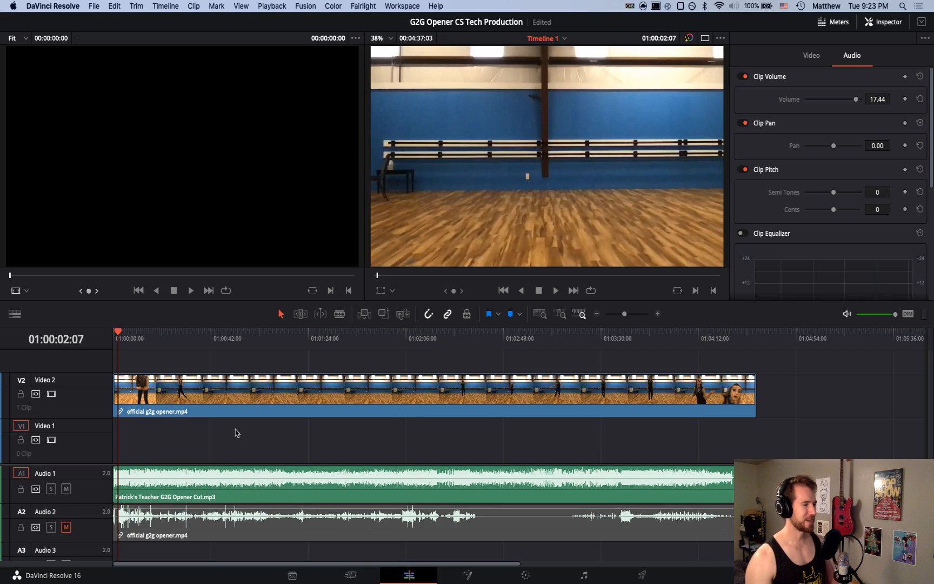
{"action": "key", "text": "Home"}
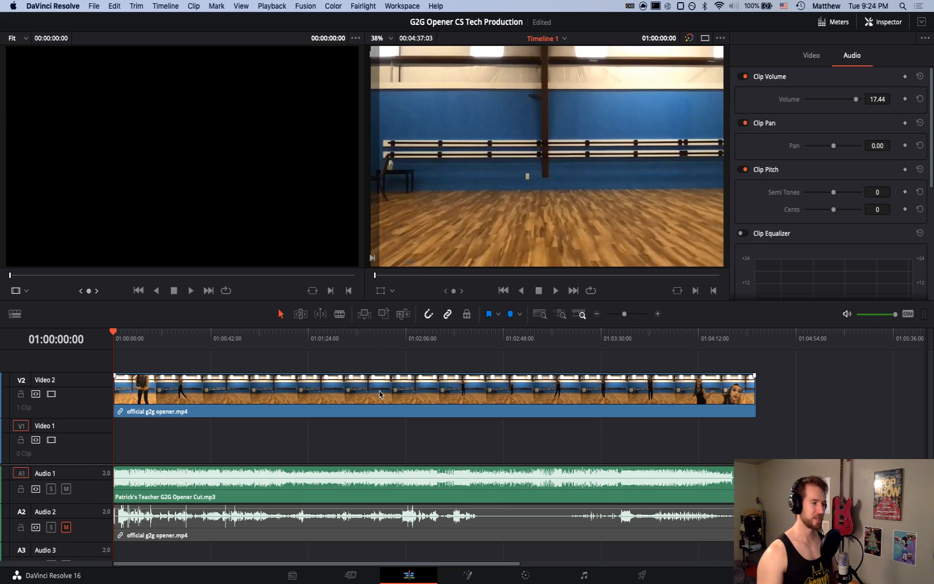
Switch to Finder to locate Patrick opener.mp4, return to DaVinci Resolve, and inspect the clip's metadata in the media pool
{"action": "key", "text": "super+Tab"}
{"action": "key", "text": "super+Tab"}
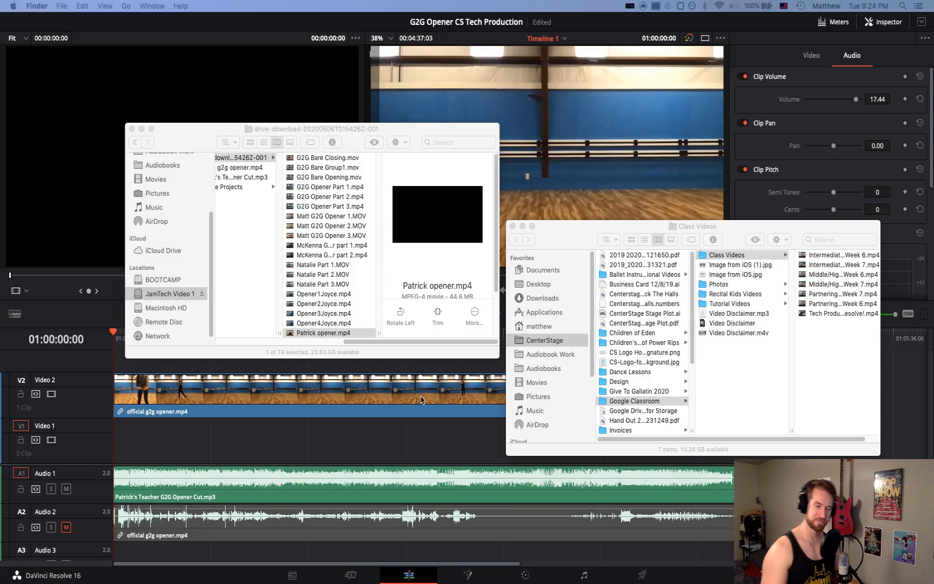
{"action": "left_click", "coordinate": [332, 445]}
{"action": "left_click", "coordinate": [352, 577]}
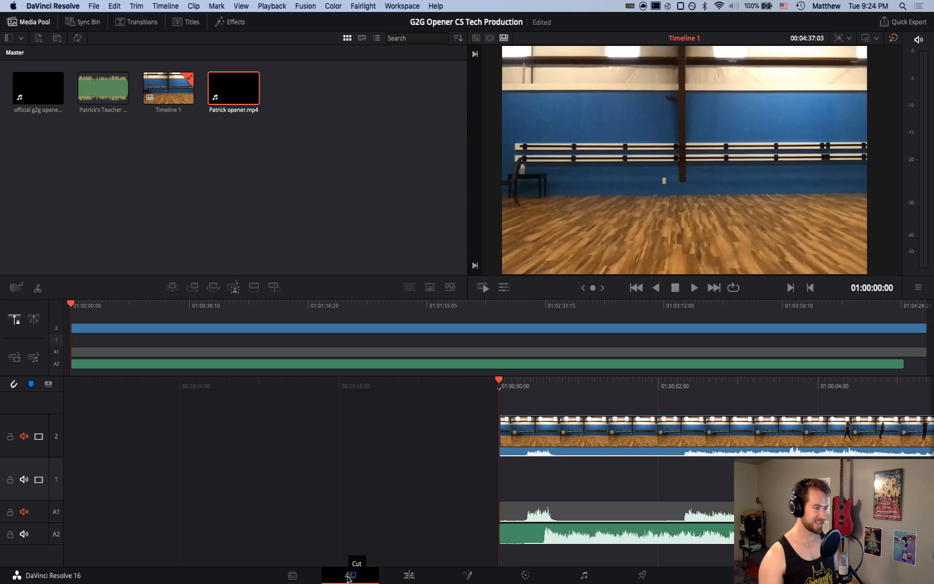
{"action": "left_click", "coordinate": [414, 577]}
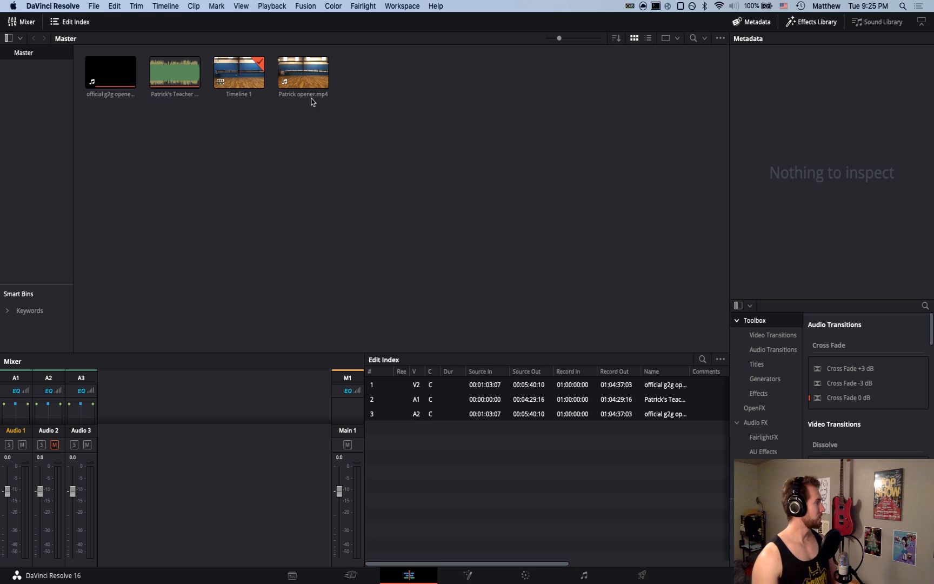
{"action": "left_click", "coordinate": [303, 78]}
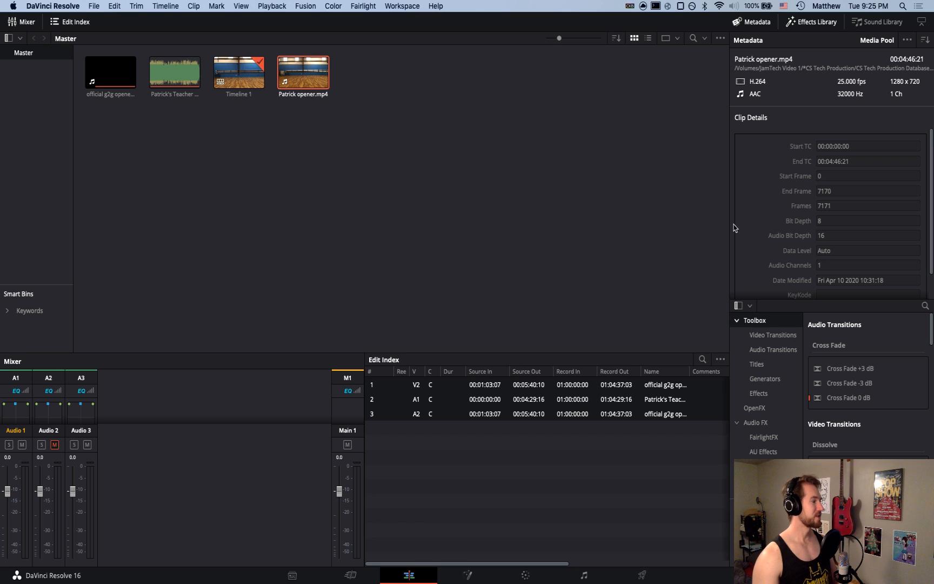
Try to import Patrick opener.mp4 from the Finder download folder into the DaVinci Resolve media pool
{"action": "key", "text": "super+Tab"}
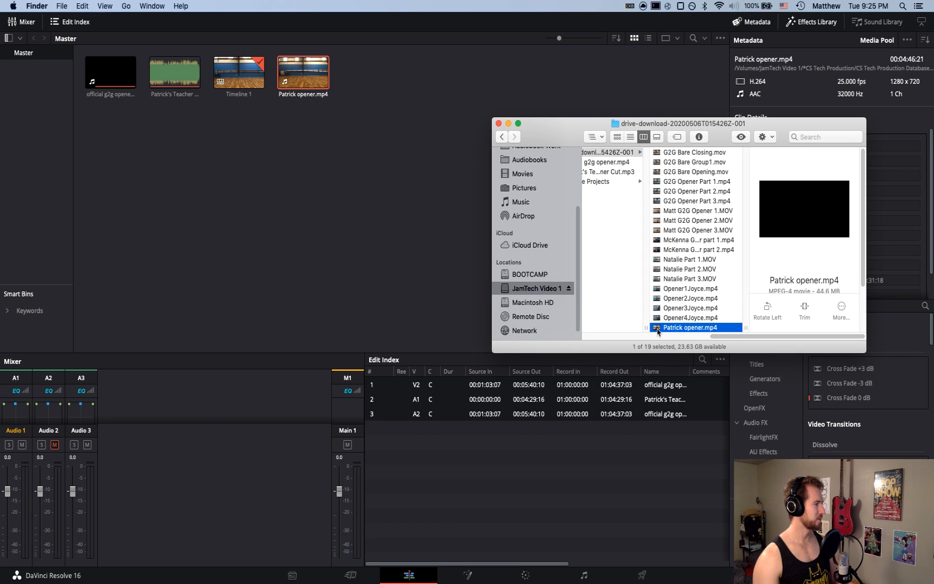
{"action": "left_click_drag", "start_coordinate": [657, 331], "coordinate": [330, 186]}
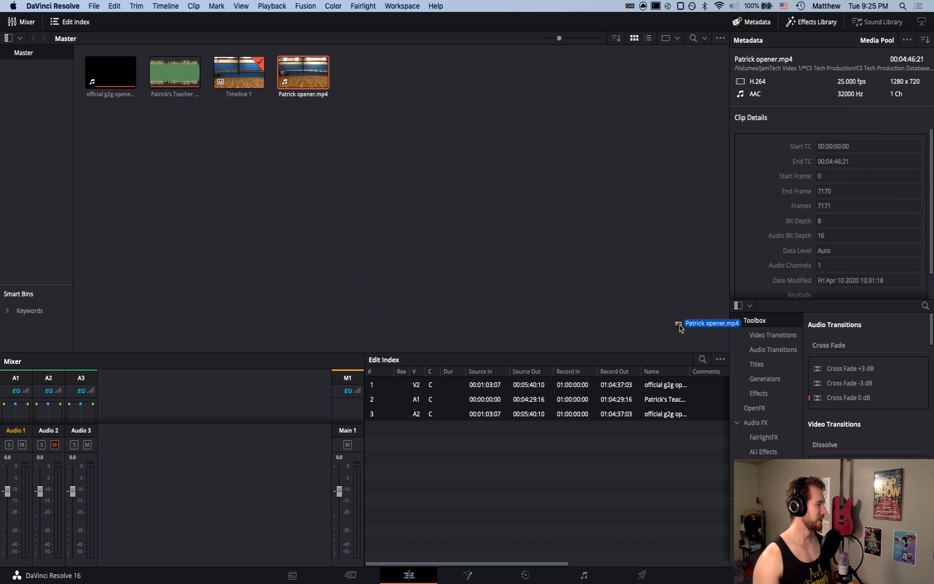
{"action": "key", "text": "super+Tab"}
{"action": "left_click", "coordinate": [381, 195]}
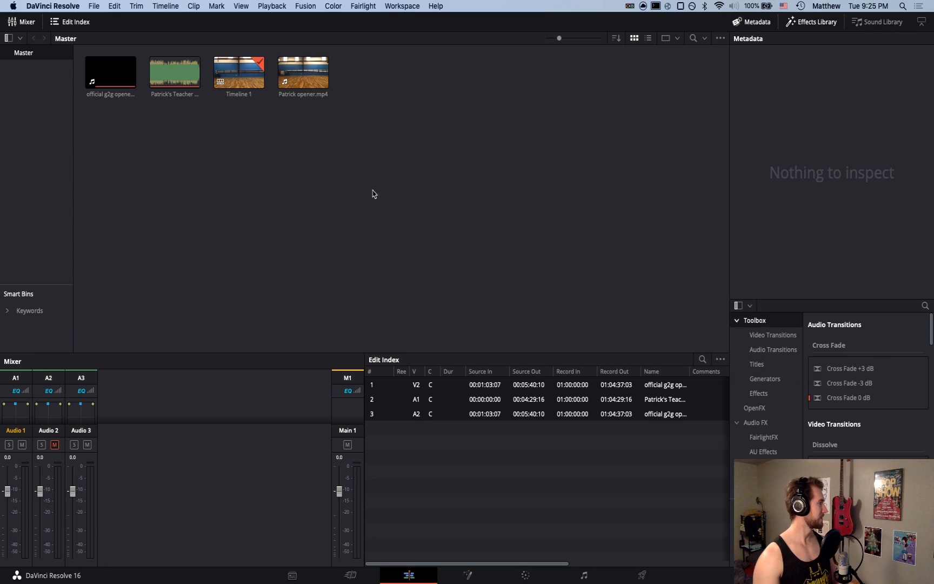
{"action": "left_click", "coordinate": [93, 5]}
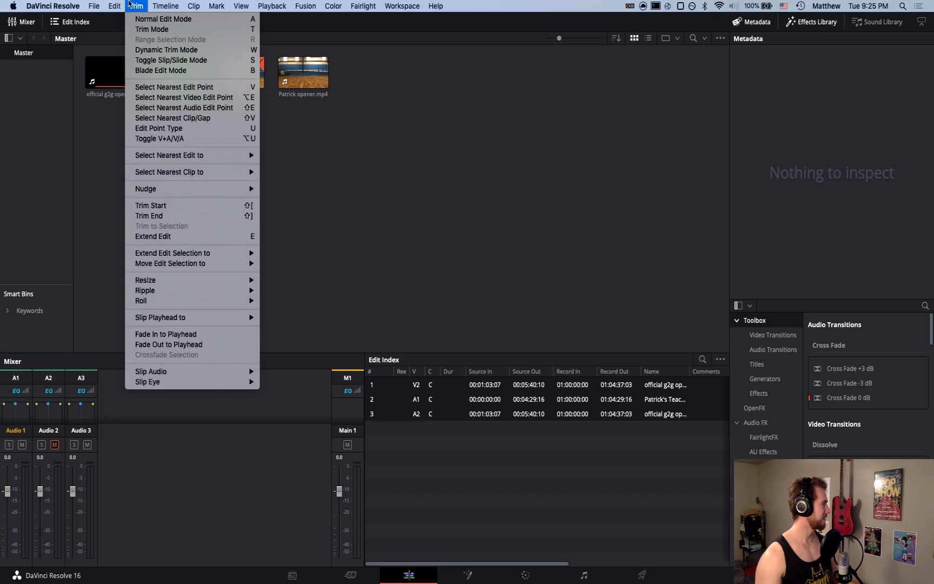
{"action": "mouse_move", "coordinate": [122, 4]}
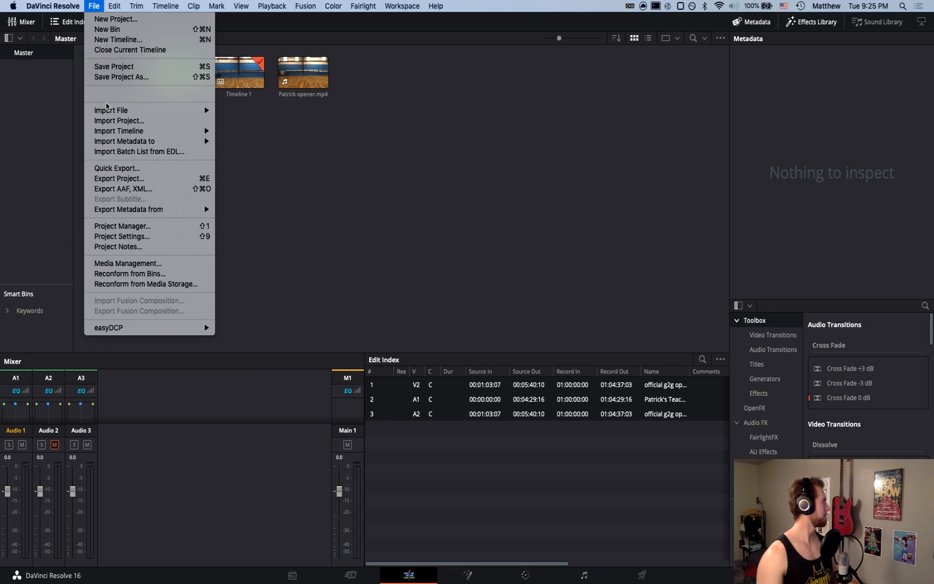
{"action": "mouse_move", "coordinate": [111, 113]}
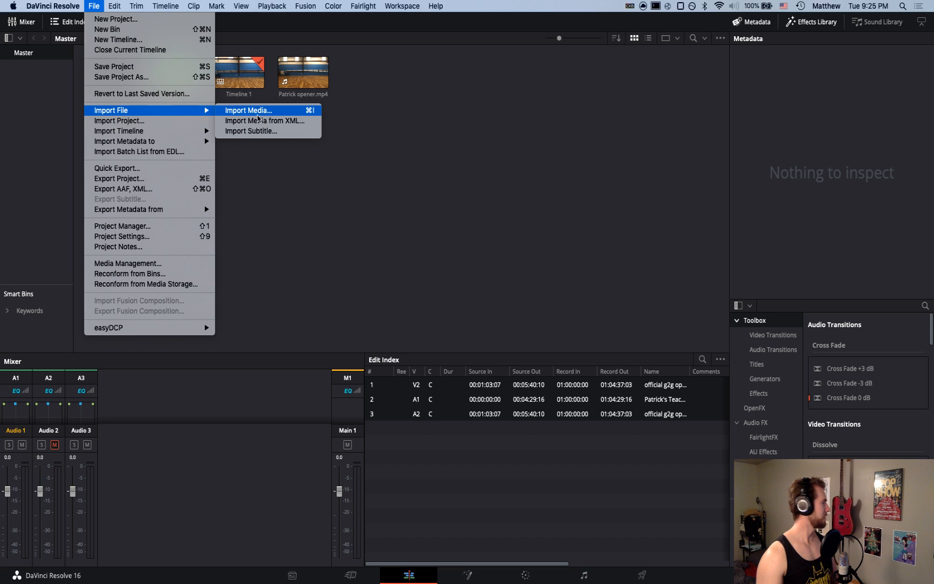
{"action": "left_click", "coordinate": [293, 110]}
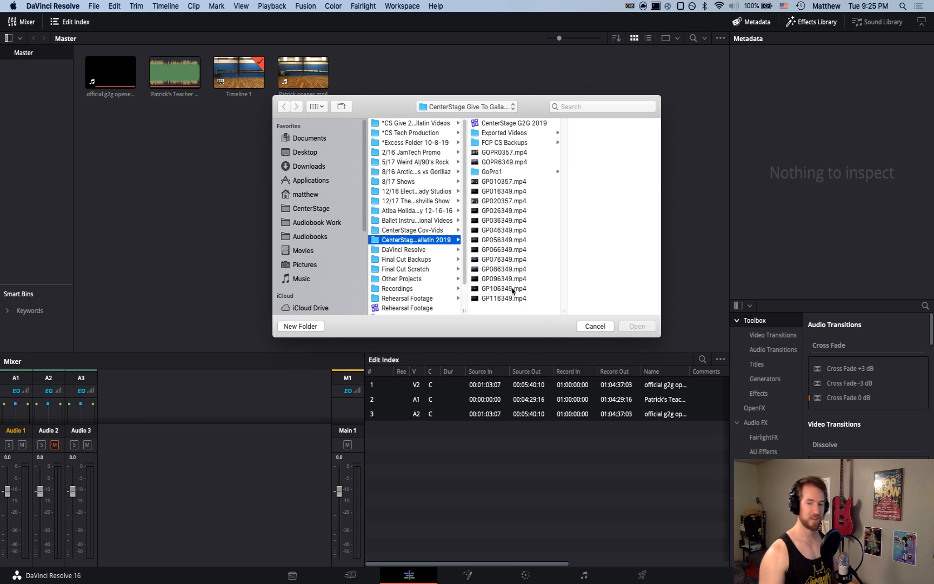
{"action": "left_click", "coordinate": [592, 327]}
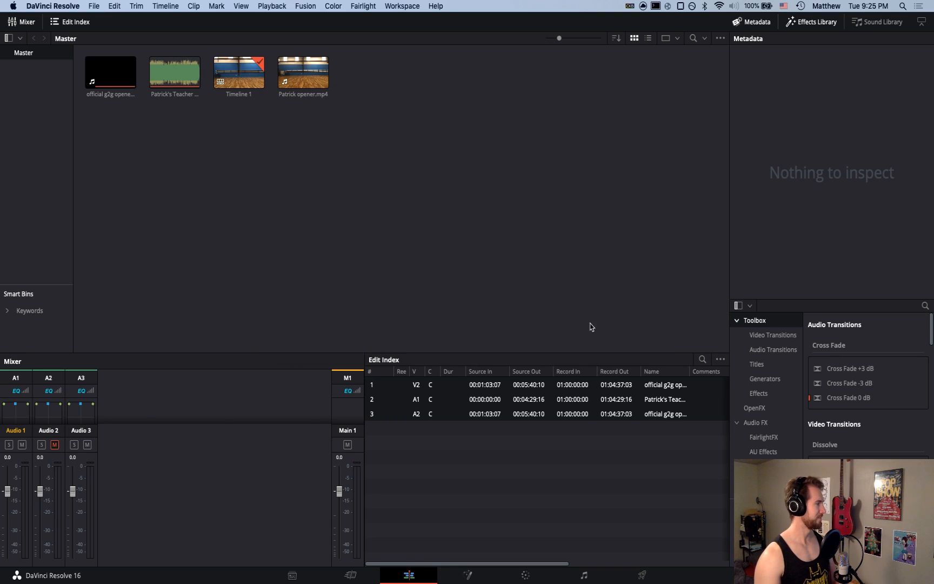
Place Patrick opener.mp4 from the media pool at the start of the timeline on Video 3, above the official g2g opener clip
{"action": "left_click", "coordinate": [304, 77]}
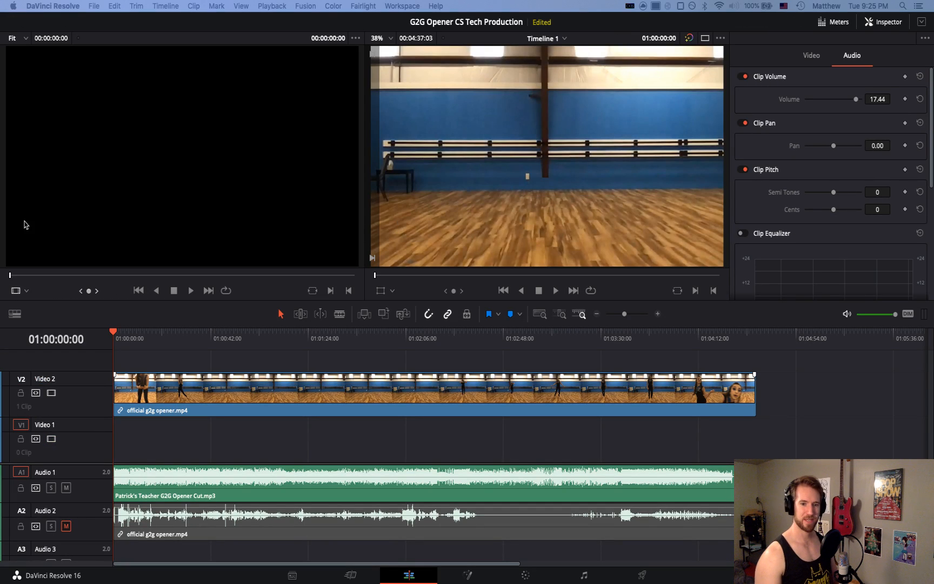
{"action": "left_click_drag", "start_coordinate": [0, 292], "coordinate": [128, 352]}
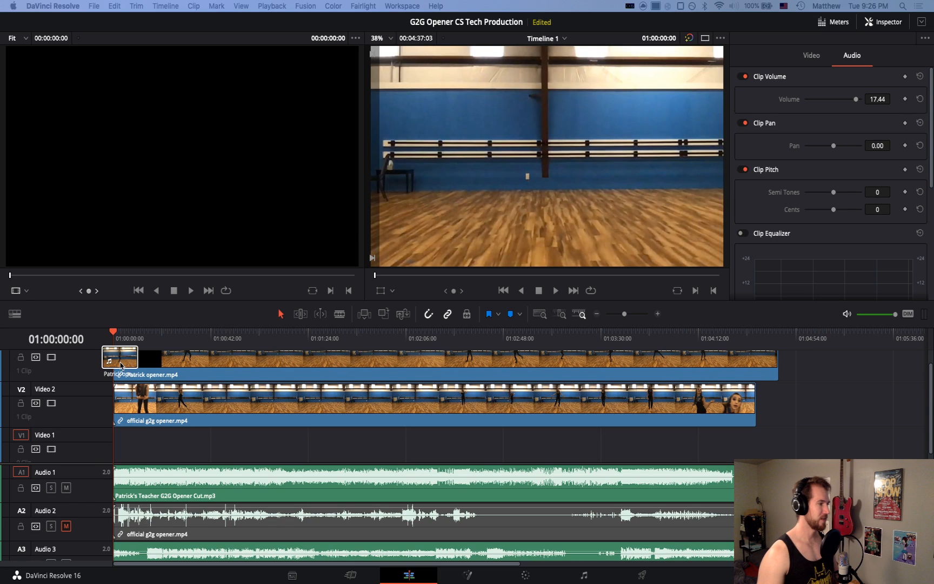
{"action": "left_click_drag", "start_coordinate": [120, 363], "coordinate": [120, 362]}
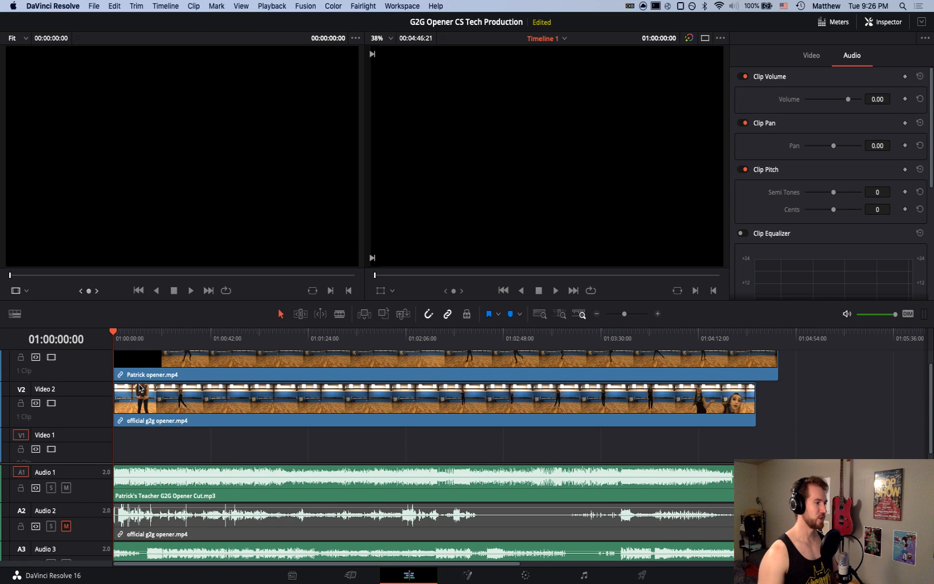
{"action": "scroll", "coordinate": [140, 388], "scroll_direction": "up", "scroll_amount": 1}
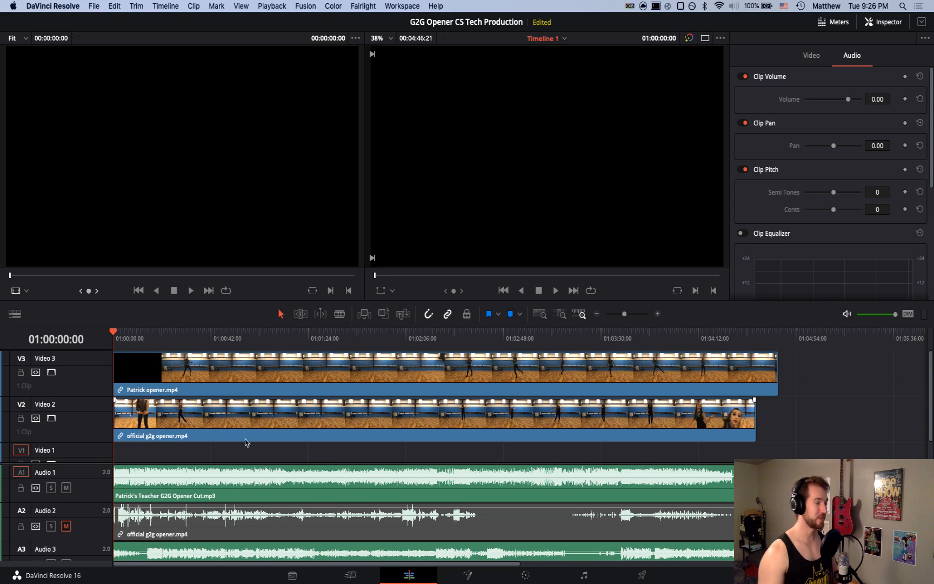
Enlarge the timeline area so all video and audio tracks fit, and mute the Patrick clip's camera audio on Audio 3
{"action": "scroll", "coordinate": [275, 450], "scroll_direction": "down", "scroll_amount": 2}
{"action": "scroll", "coordinate": [213, 485], "scroll_direction": "down", "scroll_amount": 1}
{"action": "scroll", "coordinate": [207, 504], "scroll_direction": "up", "scroll_amount": 1}
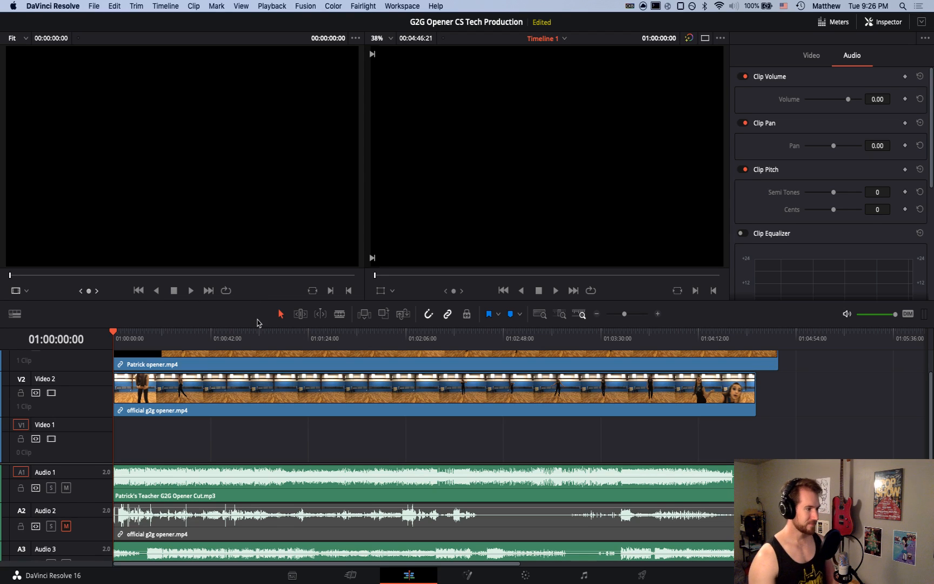
{"action": "left_click_drag", "start_coordinate": [264, 299], "coordinate": [275, 196]}
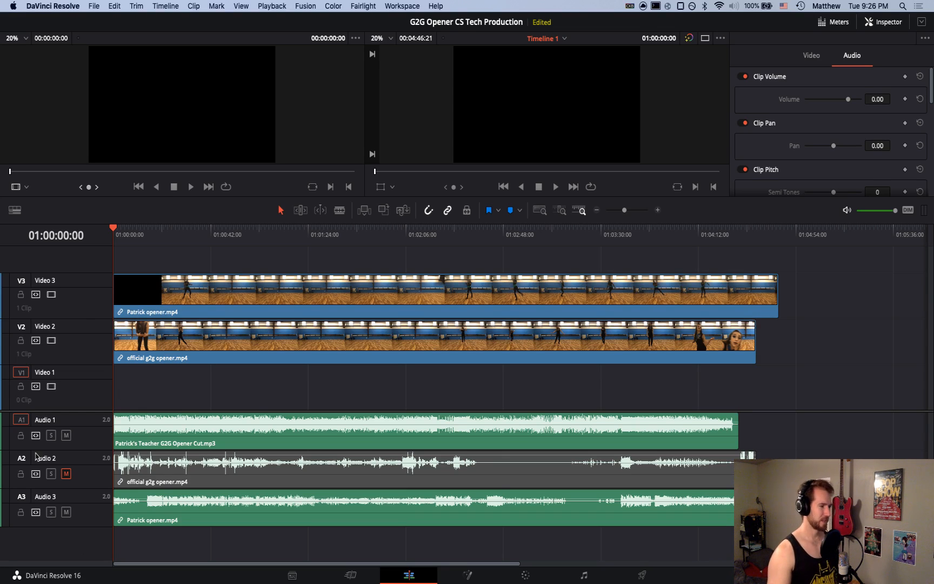
{"action": "left_click", "coordinate": [66, 512]}
Show the frame at 01:00:35:09 and select the Patrick opener.mp4 clip on Video 3
{"action": "left_click", "coordinate": [196, 233]}
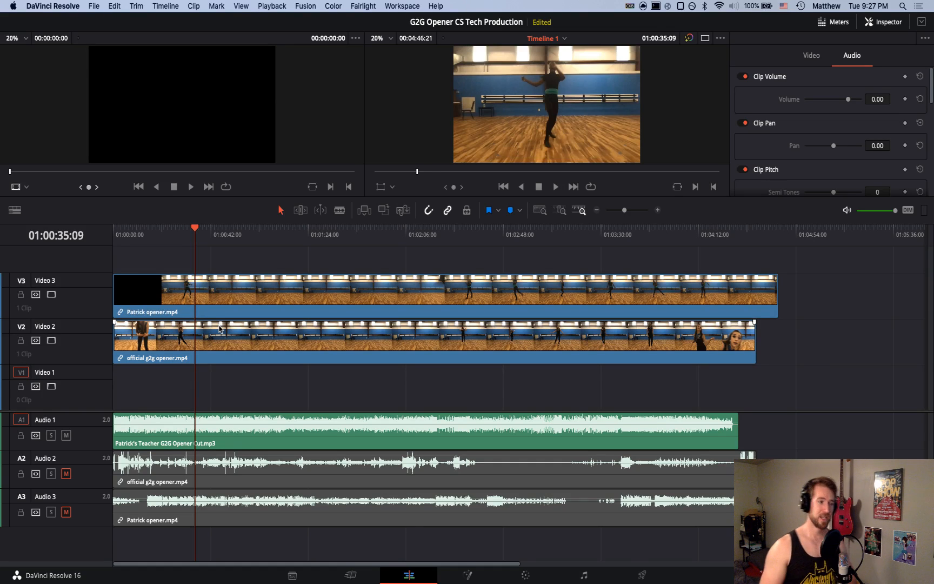
{"action": "left_click", "coordinate": [256, 292]}
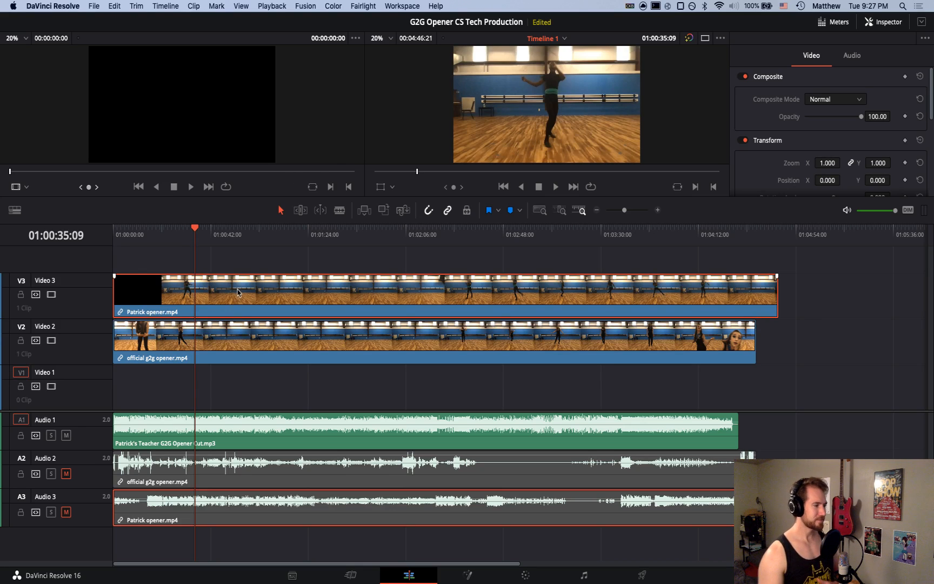
{"action": "left_click", "coordinate": [236, 354]}
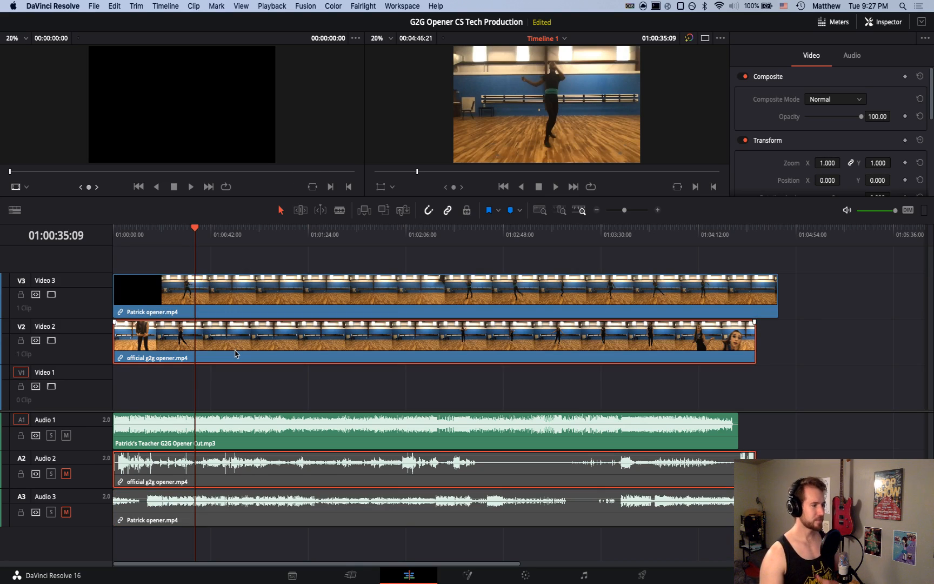
{"action": "left_click", "coordinate": [258, 301]}
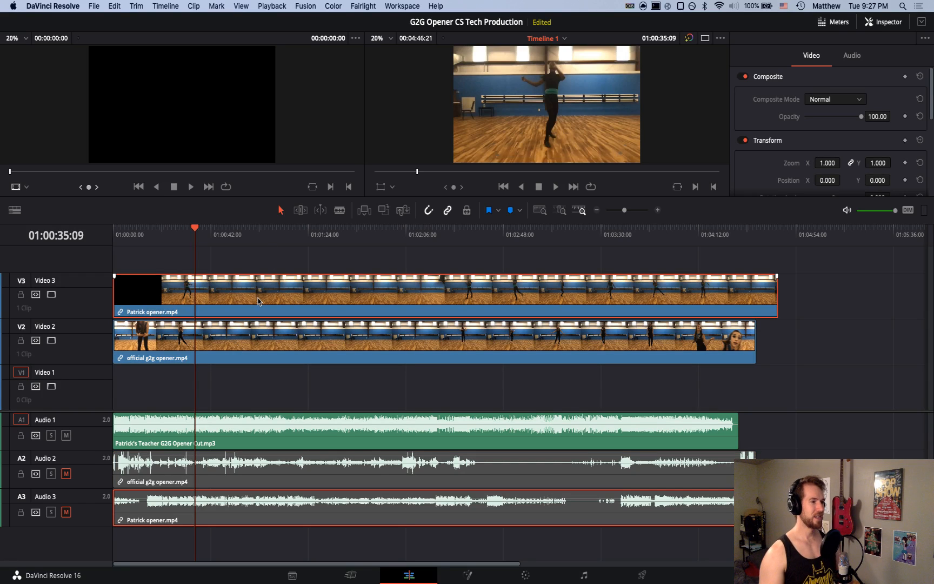
Disable the Video 3 track, preview the official clip beneath it around 01:01:08 and 01:00:17, and re-enable Video 3
{"action": "left_click", "coordinate": [51, 294]}
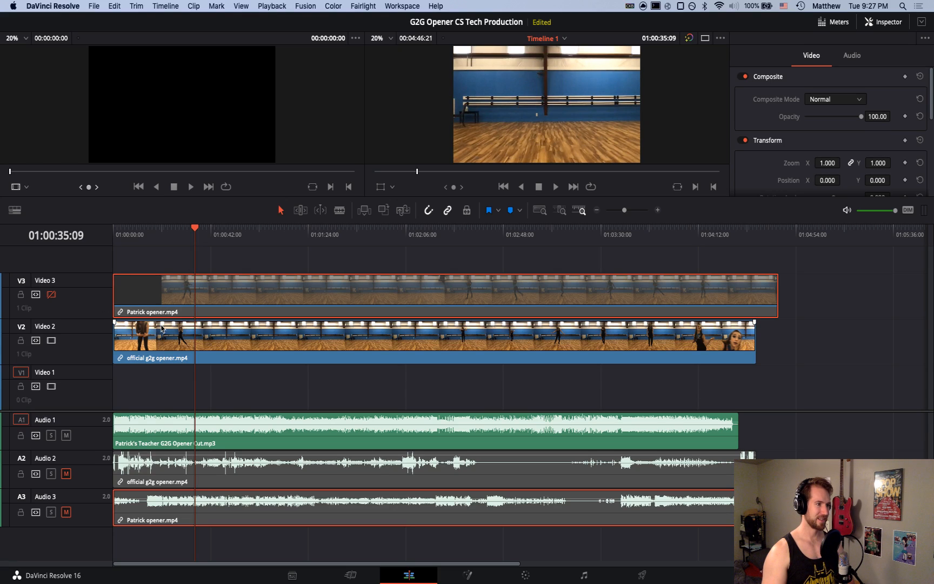
{"action": "left_click", "coordinate": [271, 235]}
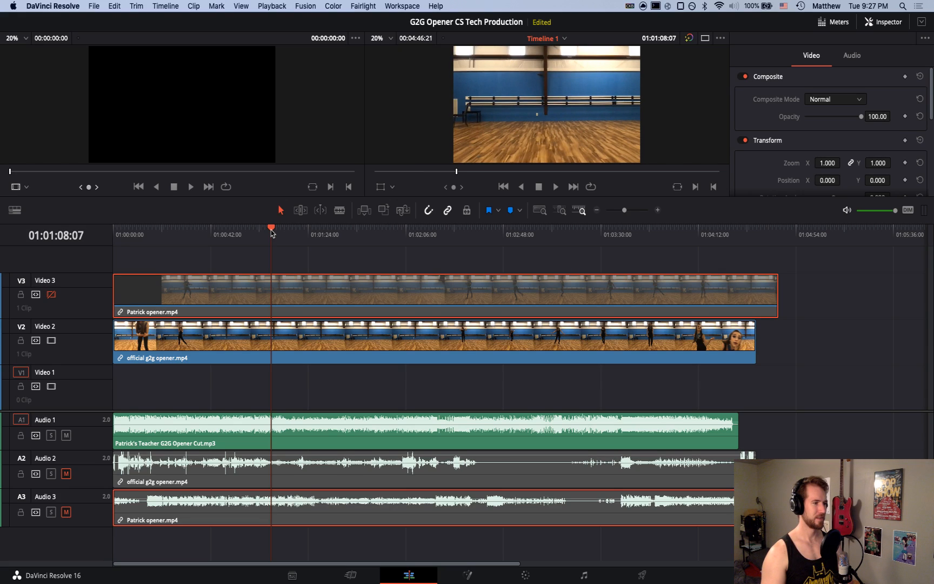
{"action": "key", "text": "space"}
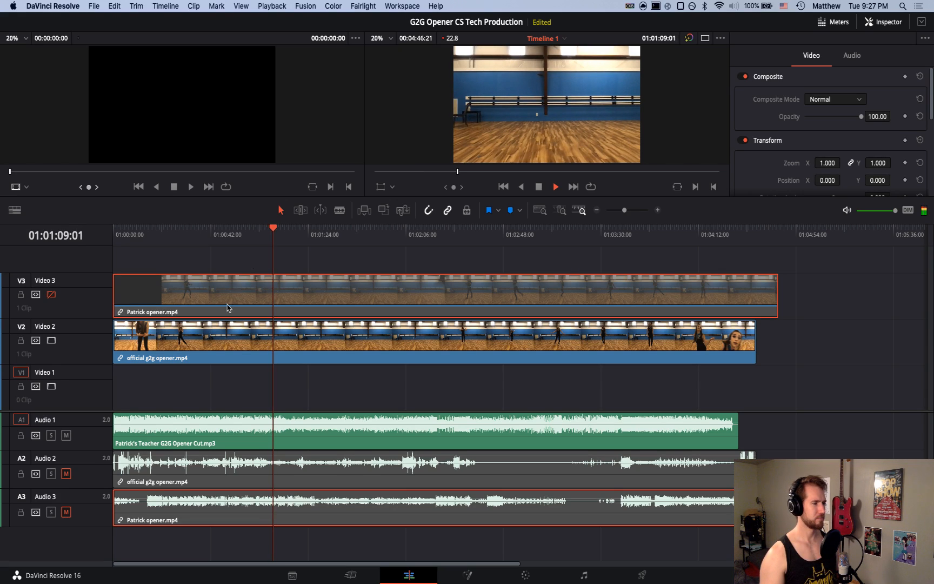
{"action": "left_click", "coordinate": [154, 232]}
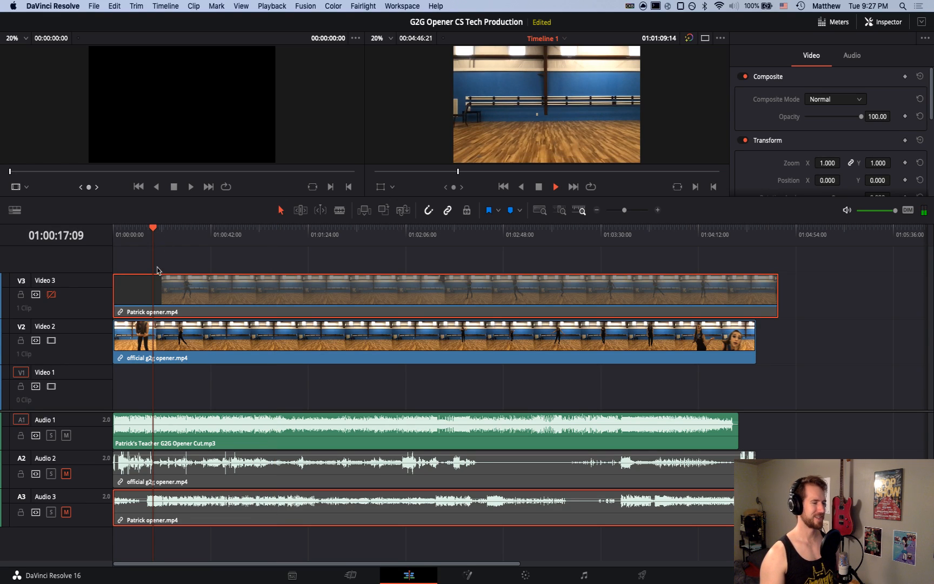
{"action": "key", "text": "space"}
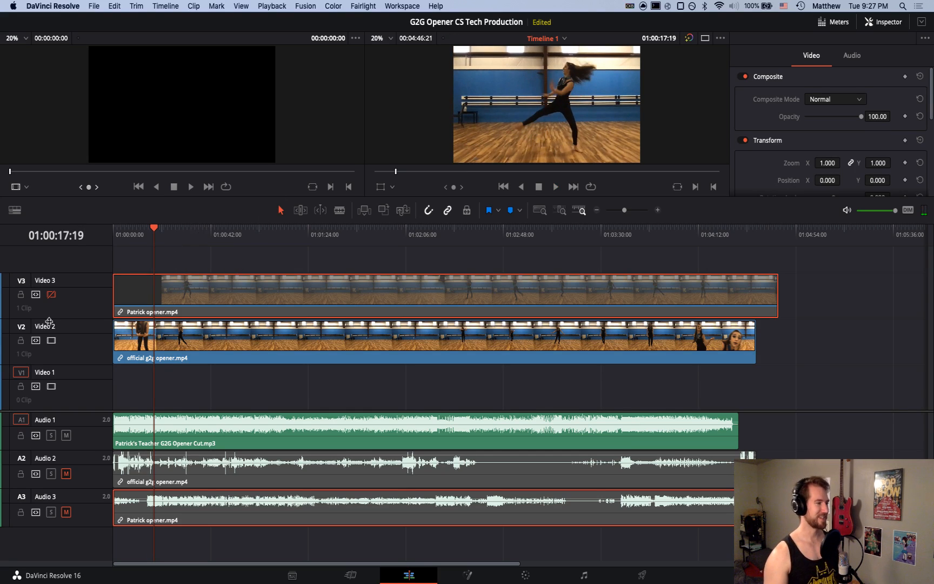
{"action": "left_click", "coordinate": [52, 294]}
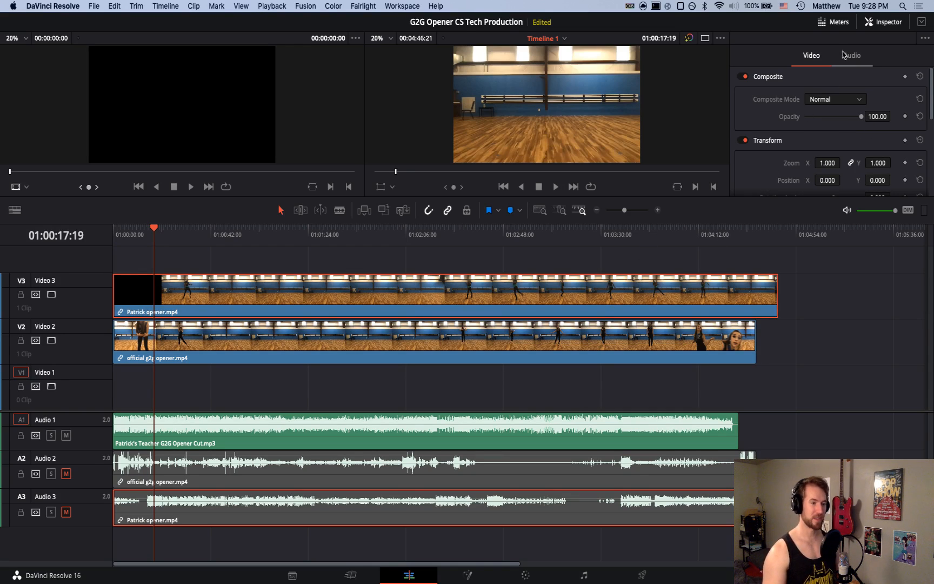
Browse the video settings and composite mode options for the Patrick opener.mp4 clip, keeping the mode at Normal
{"action": "scroll", "coordinate": [808, 144], "scroll_direction": "down", "scroll_amount": 5}
{"action": "scroll", "coordinate": [808, 145], "scroll_direction": "up", "scroll_amount": 5}
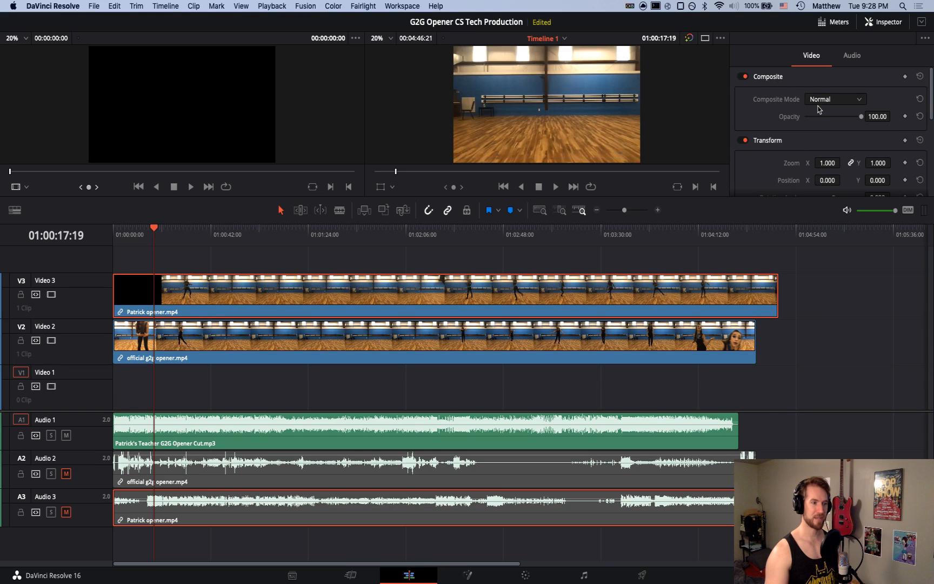
{"action": "left_click", "coordinate": [861, 103]}
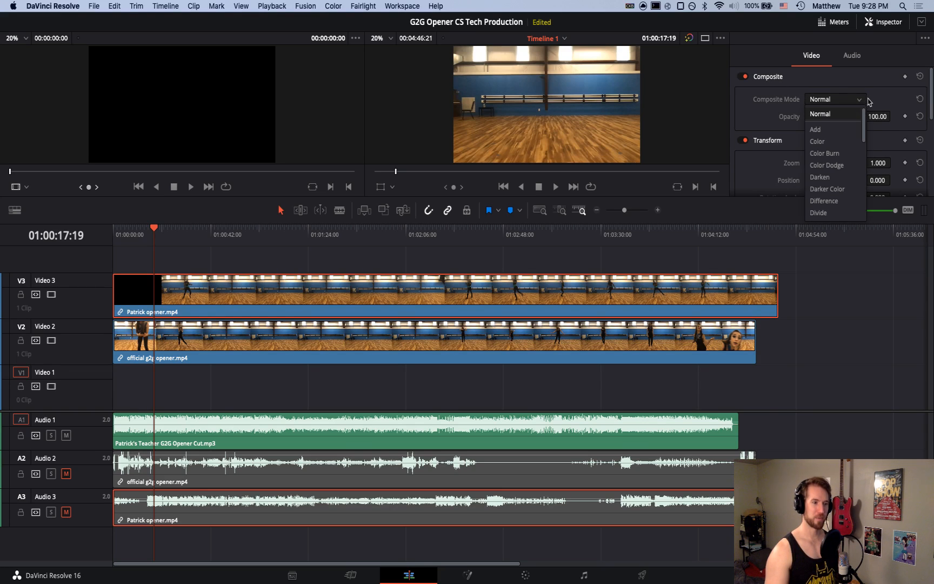
{"action": "scroll", "coordinate": [846, 189], "scroll_direction": "down", "scroll_amount": 5}
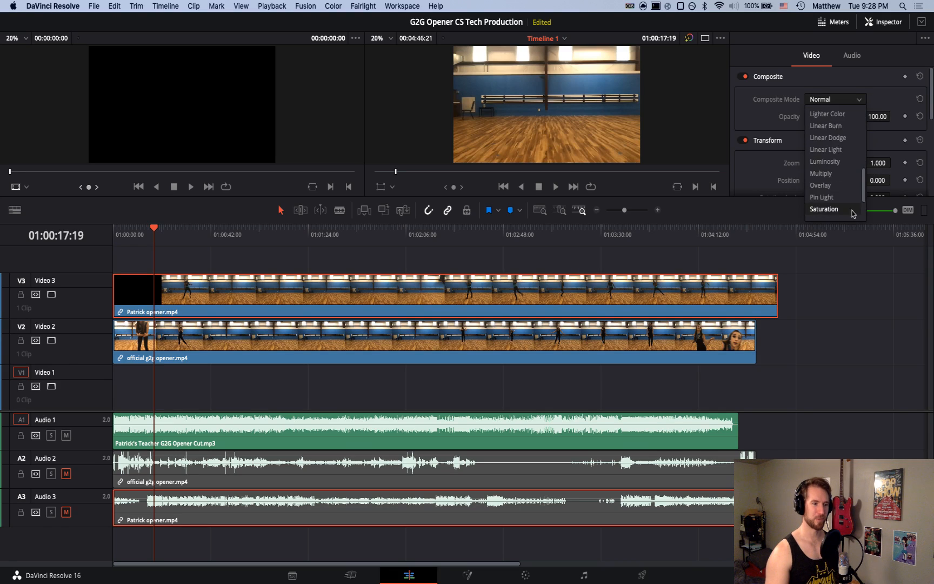
{"action": "scroll", "coordinate": [840, 195], "scroll_direction": "up", "scroll_amount": 5}
{"action": "left_click", "coordinate": [871, 83]}
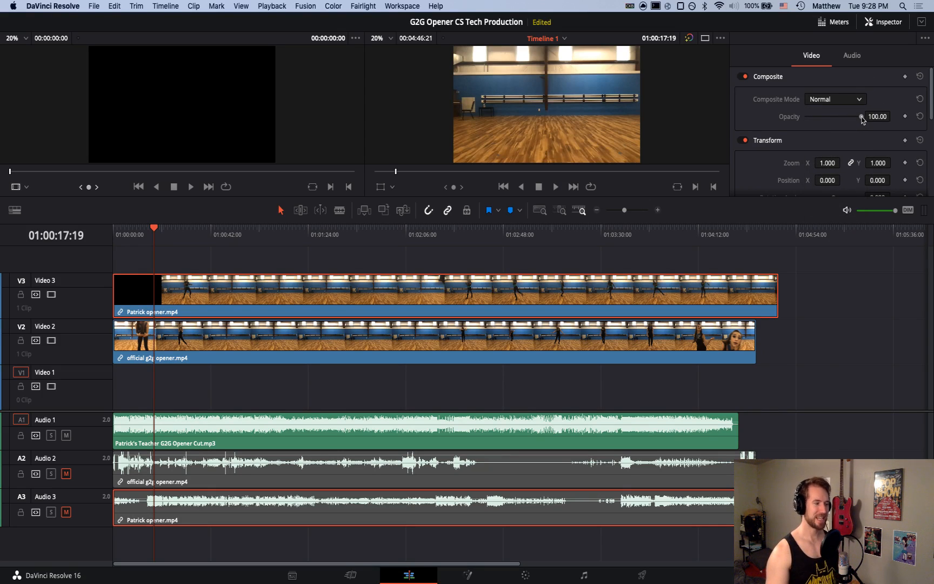
Try the Patrick opener.mp4 clip at 0 and 50.43 opacity, play the blended footage, and restore the opacity to 100
{"action": "left_click_drag", "start_coordinate": [863, 119], "coordinate": [803, 124]}
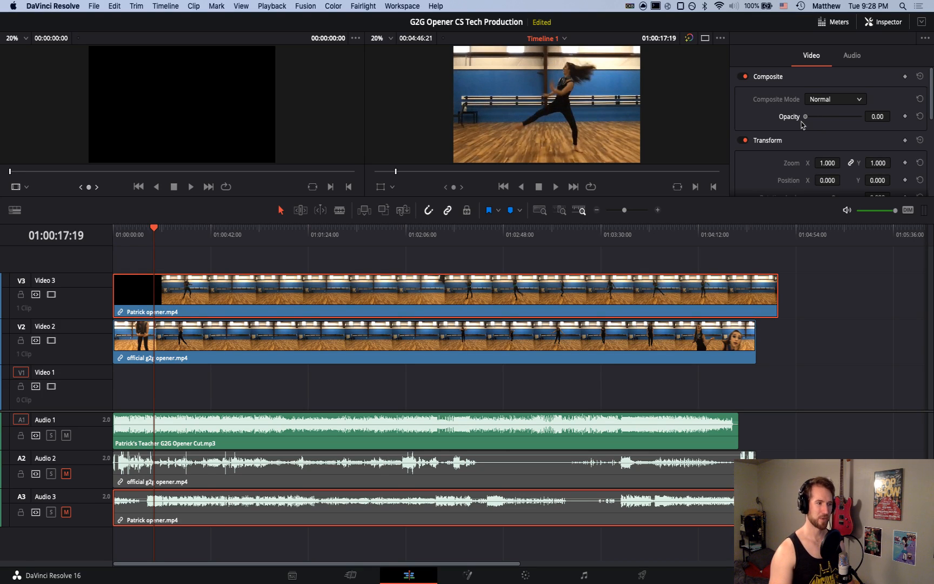
{"action": "left_click_drag", "start_coordinate": [806, 117], "coordinate": [835, 119]}
{"action": "key", "text": "space"}
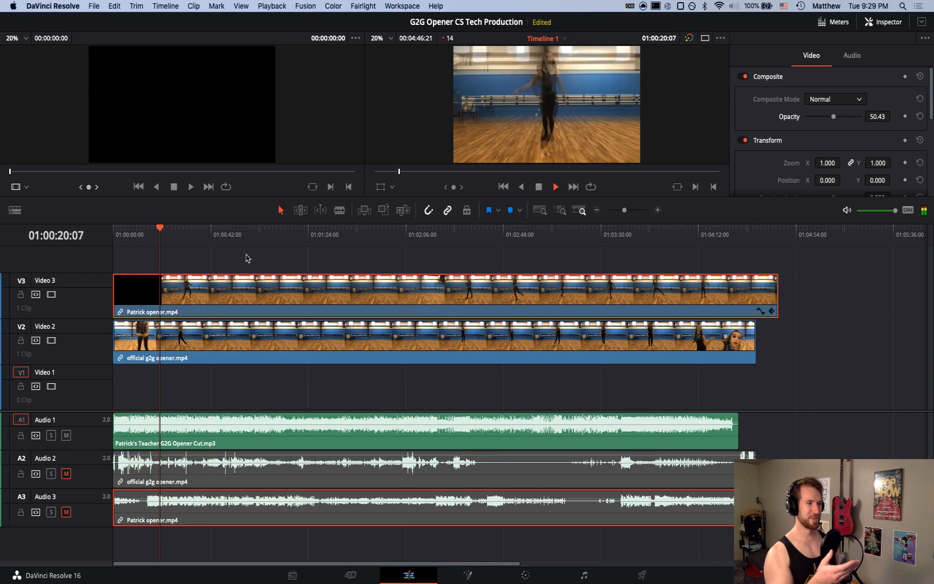
{"action": "key", "text": "space"}
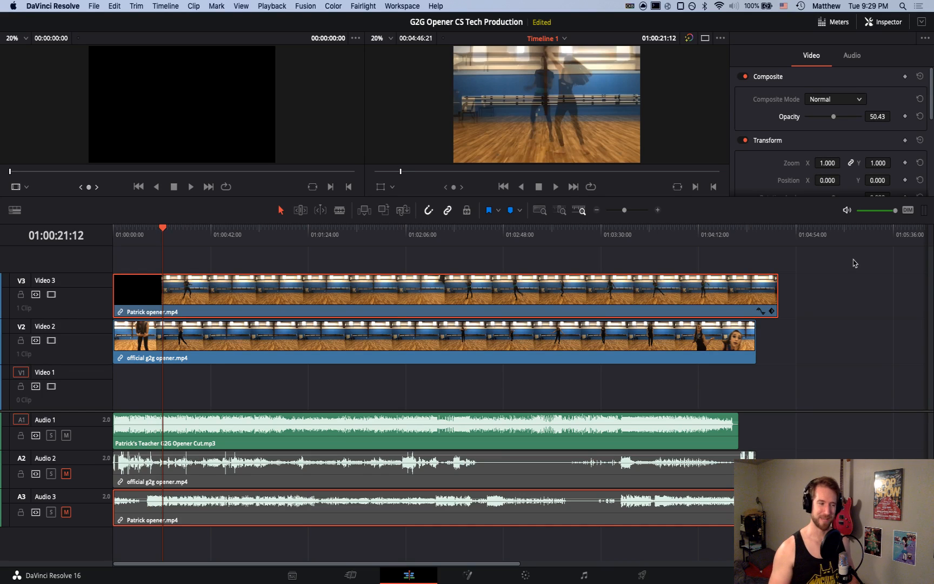
{"action": "left_click_drag", "start_coordinate": [835, 118], "coordinate": [885, 126]}
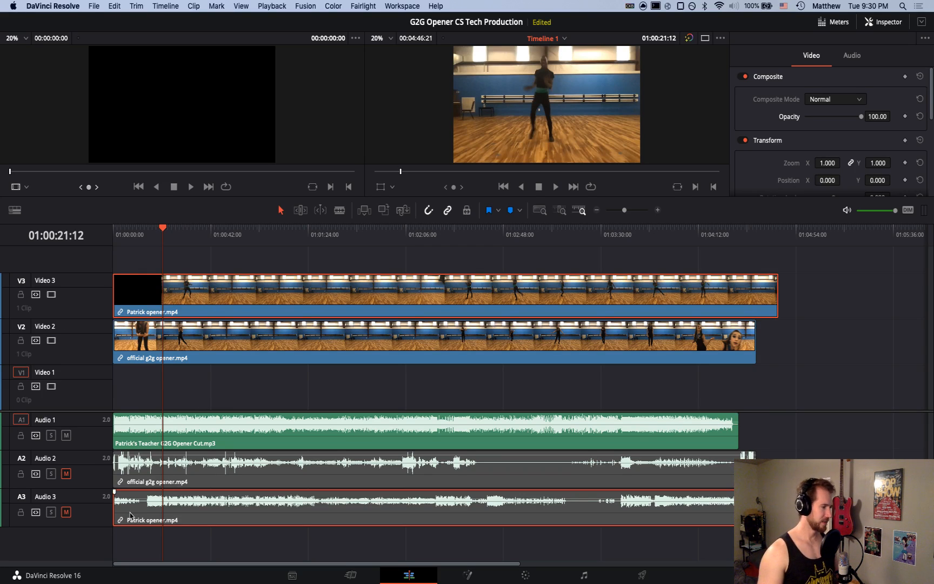
Unmute and solo Audio 3, and play the Patrick clip's camera audio from the timeline start to find where the music begins
{"action": "left_click", "coordinate": [67, 512]}
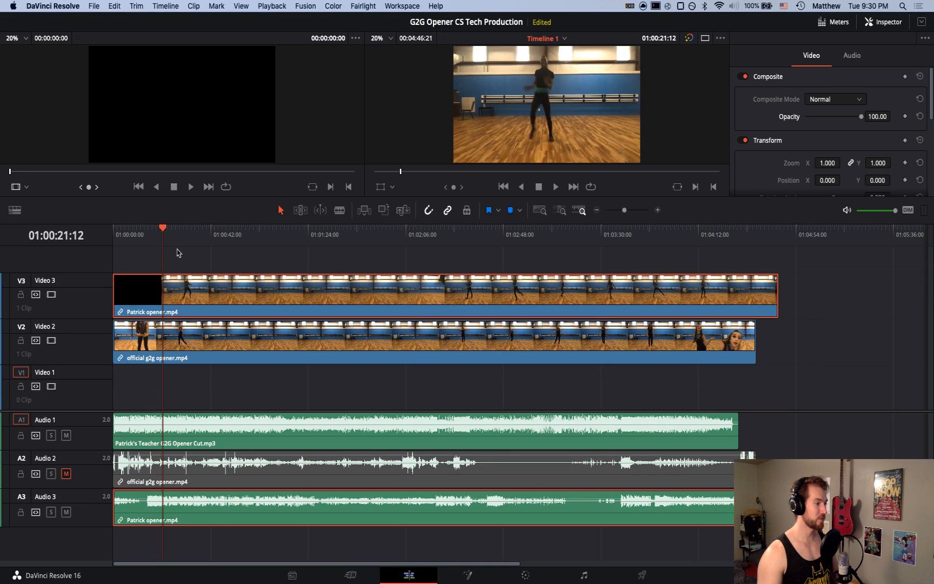
{"action": "left_click_drag", "start_coordinate": [164, 233], "coordinate": [148, 233]}
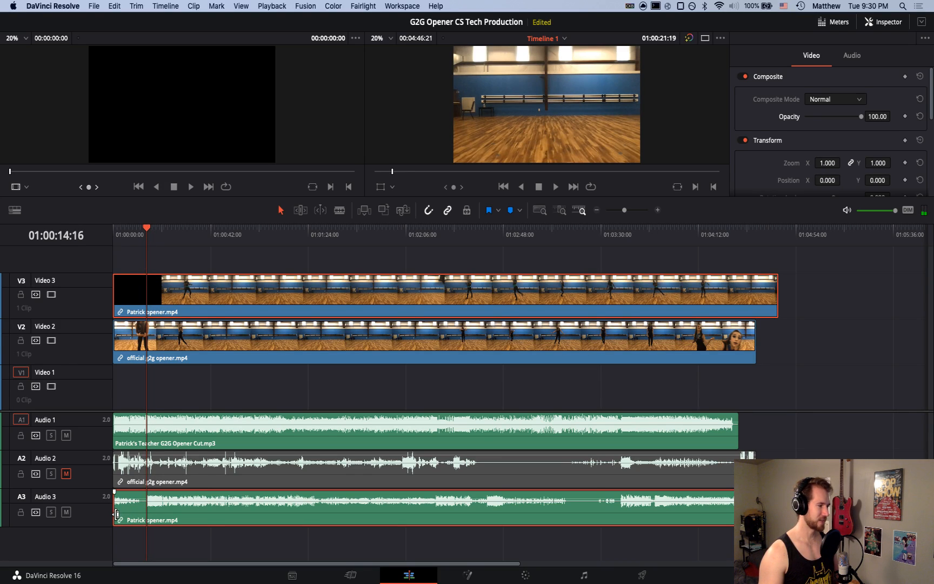
{"action": "left_click_drag", "start_coordinate": [147, 232], "coordinate": [114, 232]}
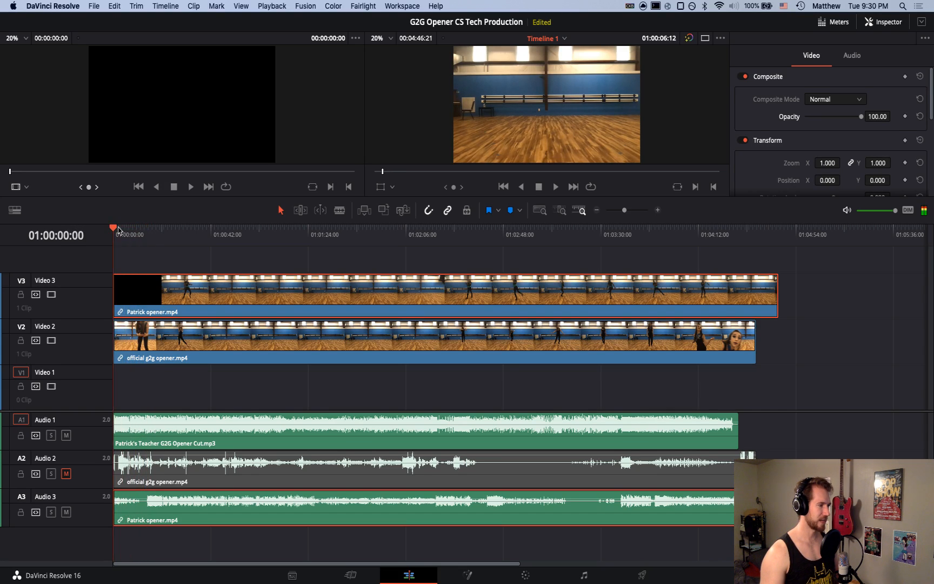
{"action": "left_click", "coordinate": [51, 512]}
{"action": "key", "text": "space"}
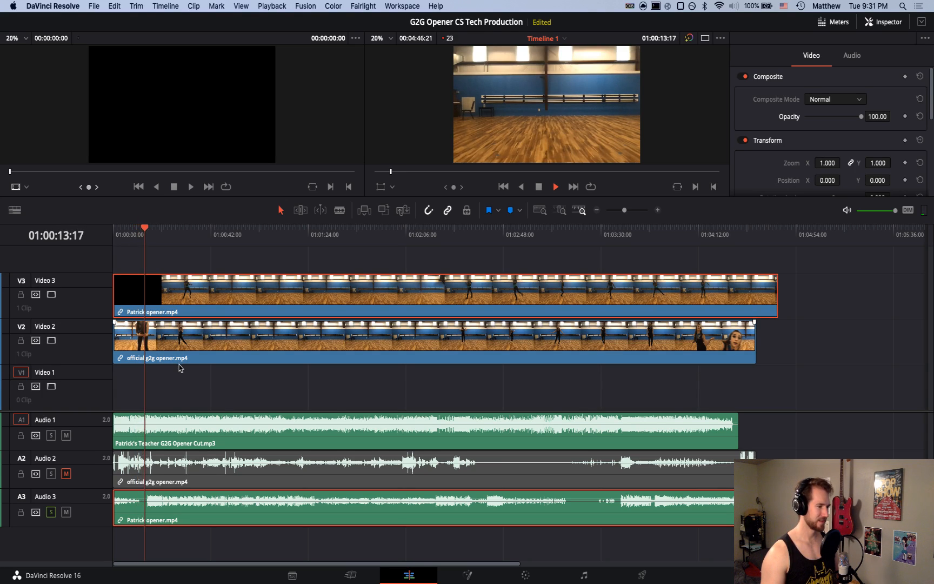
{"action": "key", "text": "space"}
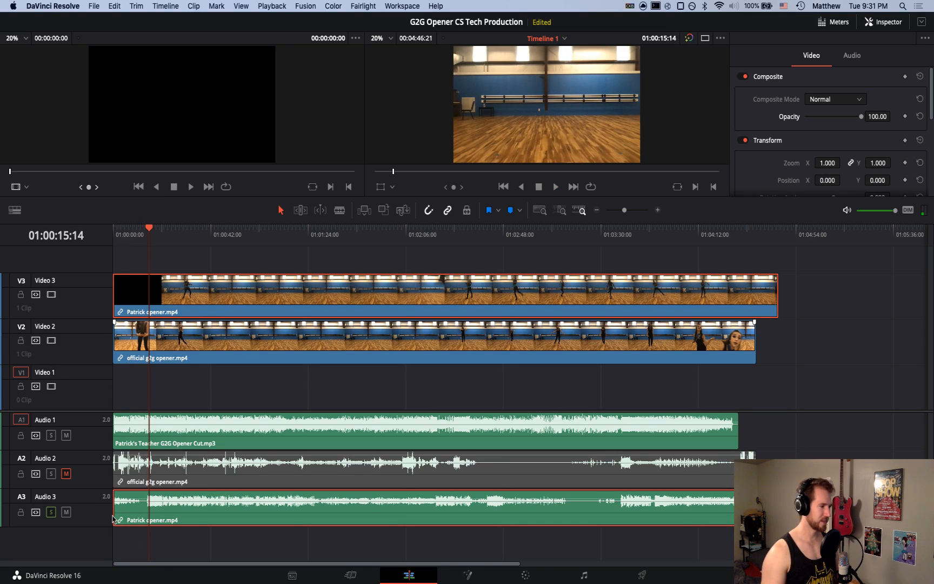
Trim the start of the linked Patrick opener.mp4 video and audio to just before the music begins in its waveform
{"action": "left_click_drag", "start_coordinate": [116, 517], "coordinate": [143, 512]}
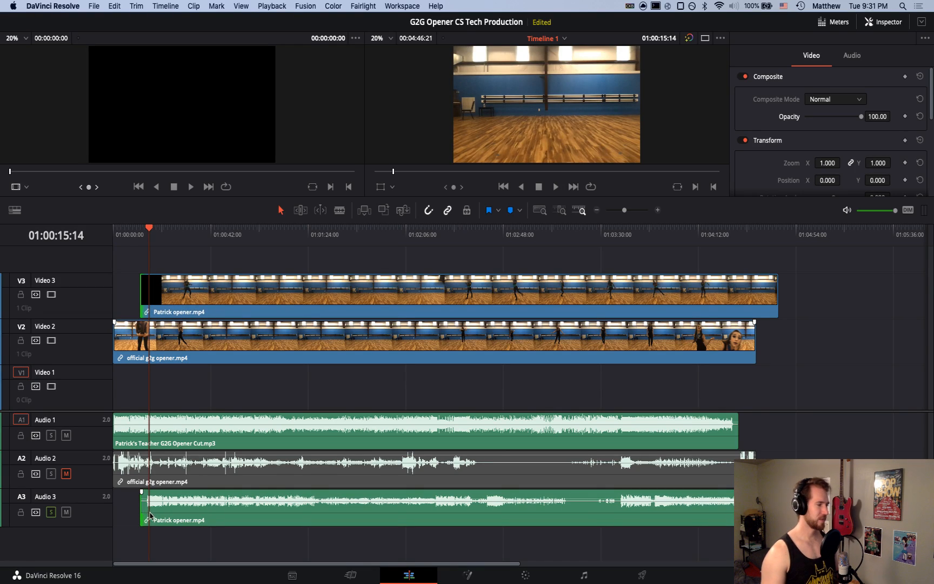
Trim the start of the linked Patrick opener.mp4 video and audio closer to the point where its music begins
{"action": "key", "text": "super+equal"}
{"action": "key", "text": "super+equal"}
{"action": "key", "text": "super+equal"}
{"action": "key", "text": "super+equal"}
{"action": "key", "text": "super+equal"}
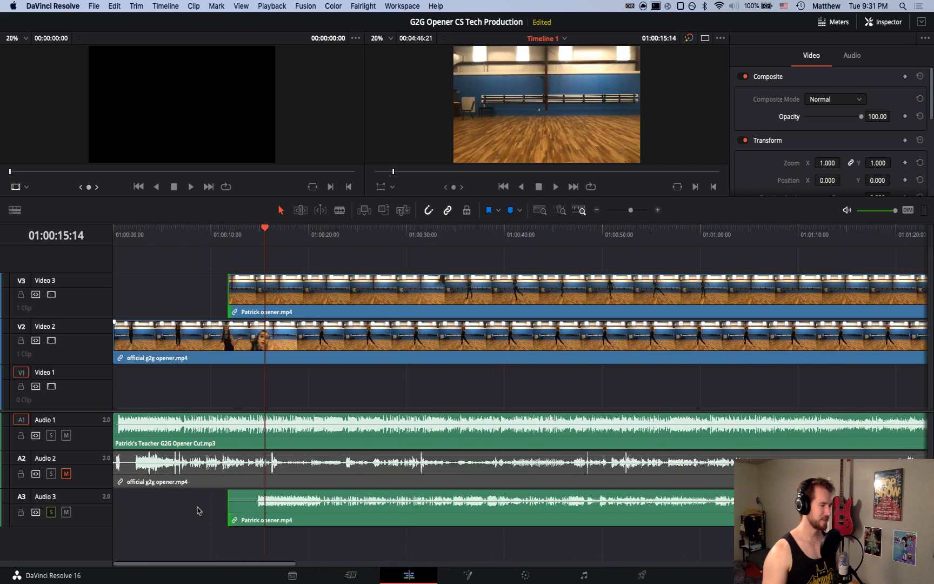
{"action": "key", "text": "super+equal"}
{"action": "key", "text": "super+equal"}
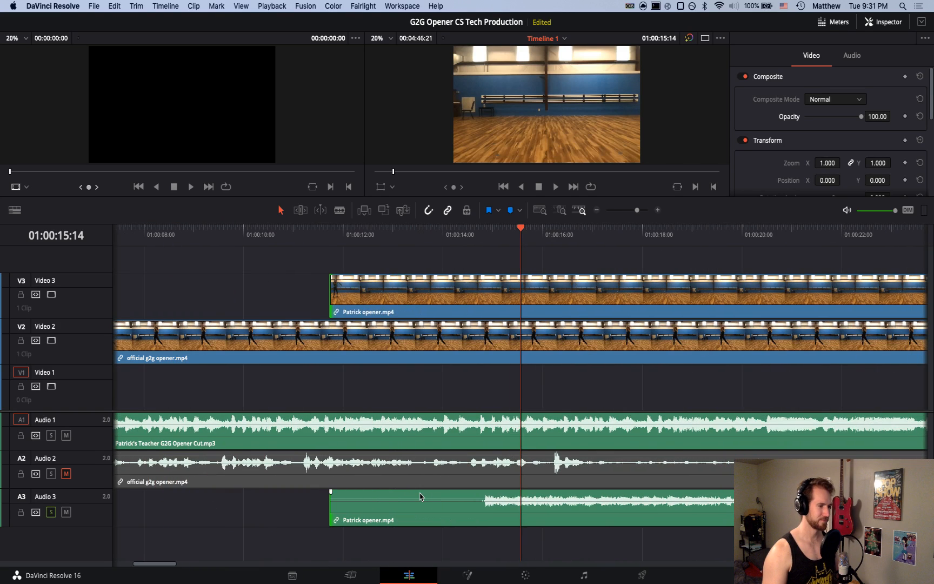
{"action": "scroll", "coordinate": [399, 465], "scroll_direction": "left", "scroll_amount": 6}
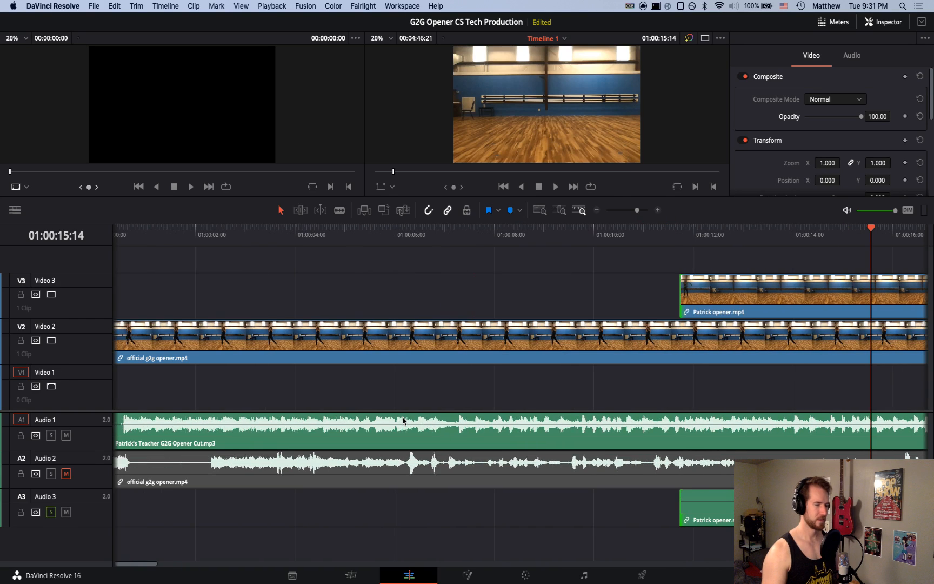
{"action": "scroll", "coordinate": [404, 420], "scroll_direction": "left", "scroll_amount": 1}
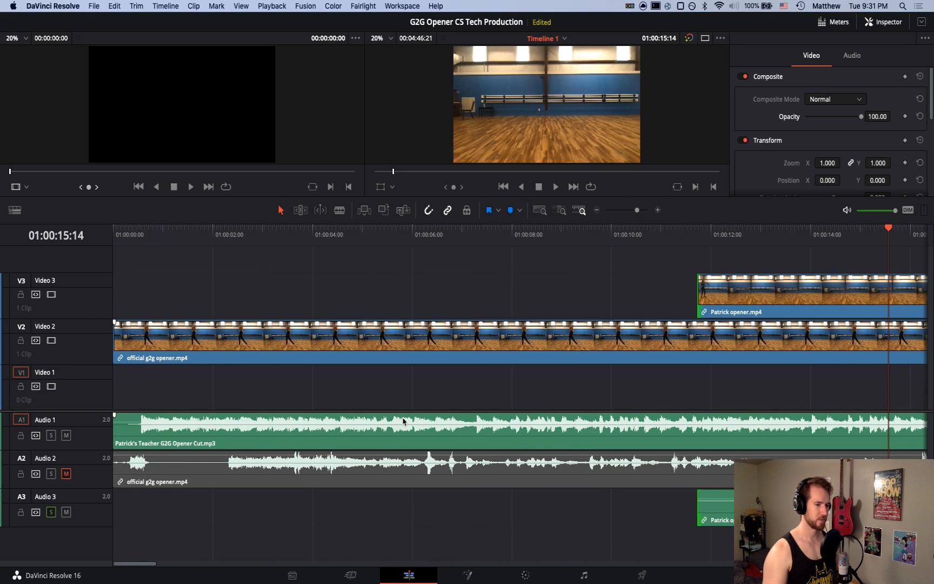
{"action": "left_click_drag", "start_coordinate": [700, 513], "coordinate": [829, 514]}
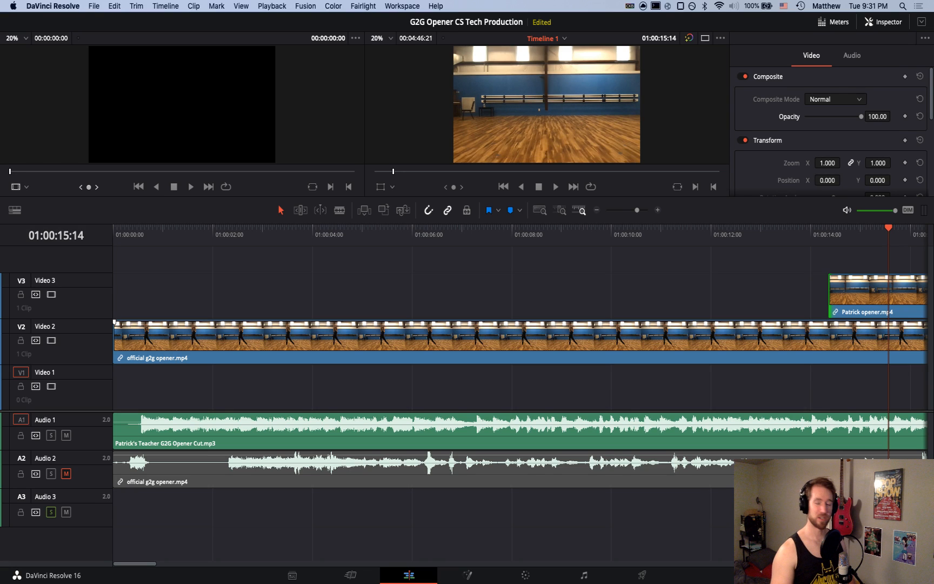
Move the linked Patrick opener.mp4 clip near the timeline start so its music onset roughly lines up with the Audio 1 waveform
{"action": "left_click_drag", "start_coordinate": [862, 514], "coordinate": [546, 527]}
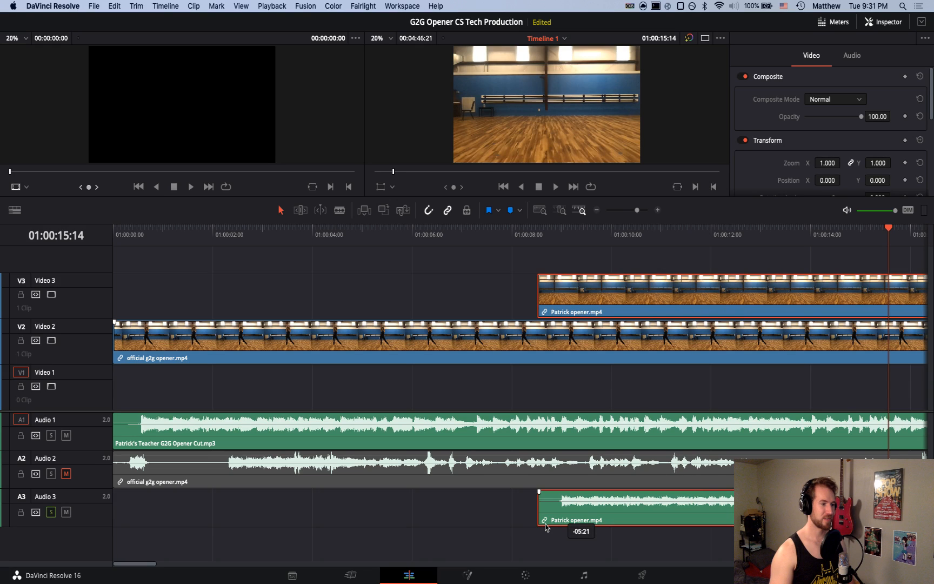
{"action": "left_click_drag", "start_coordinate": [546, 528], "coordinate": [180, 501]}
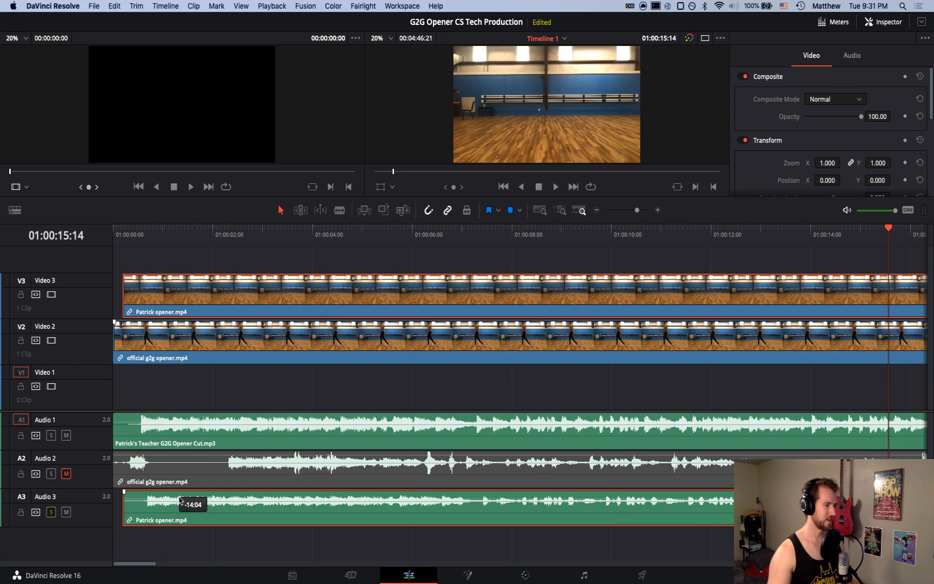
{"action": "key", "text": "super+equal"}
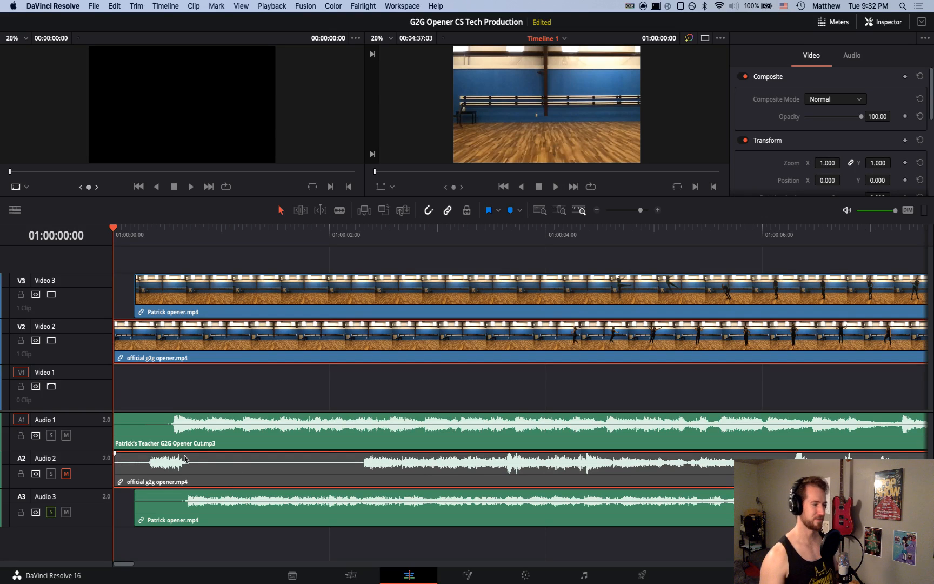
{"action": "left_click", "coordinate": [344, 511]}
{"action": "mouse_move", "coordinate": [344, 511]}
{"action": "left_mouse_down"}
{"action": "mouse_move", "coordinate": [328, 513]}
{"action": "mouse_move", "coordinate": [336, 512]}
{"action": "left_mouse_up"}
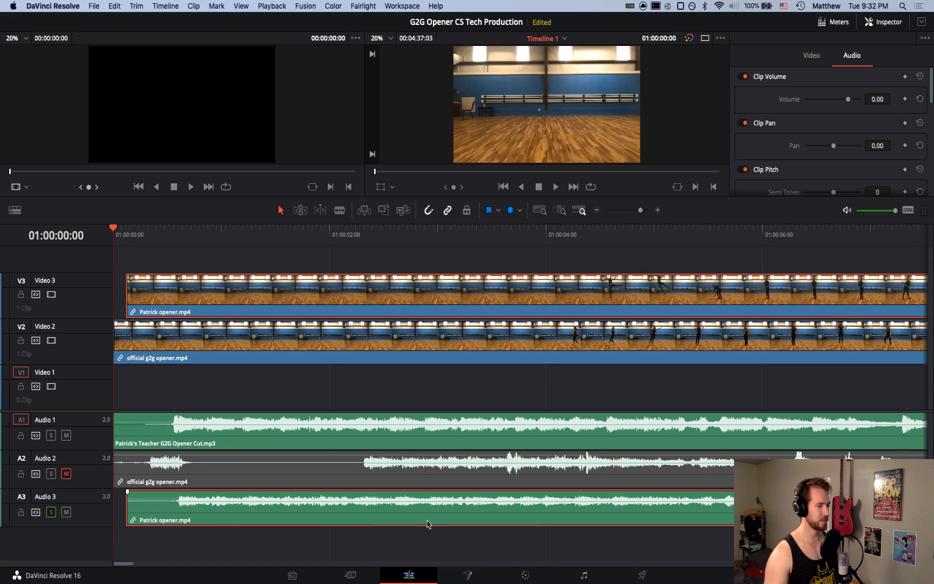
Search the application's commands for "nudge" and locate the One Frame Left and One Frame Right commands
{"action": "left_click", "coordinate": [433, 6]}
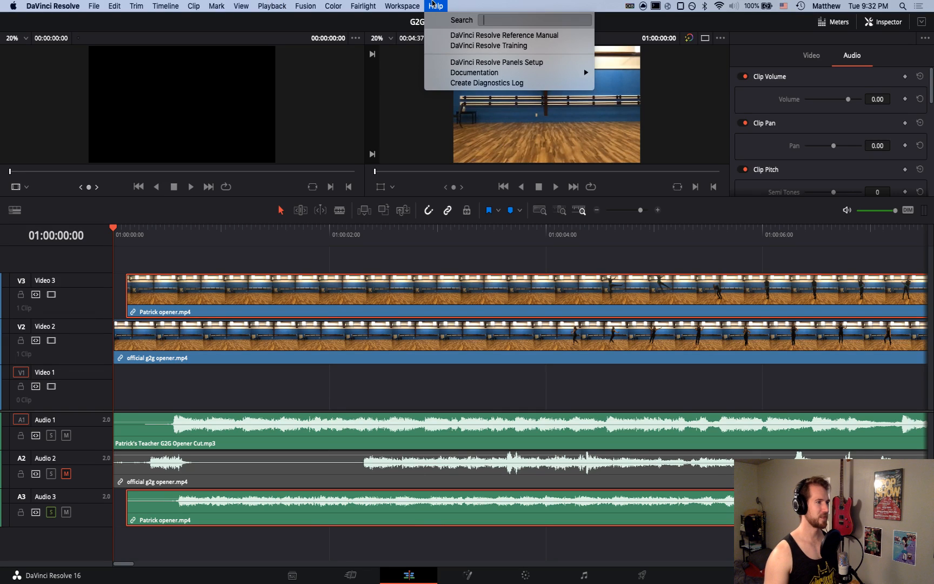
{"action": "type", "text": "nudge"}
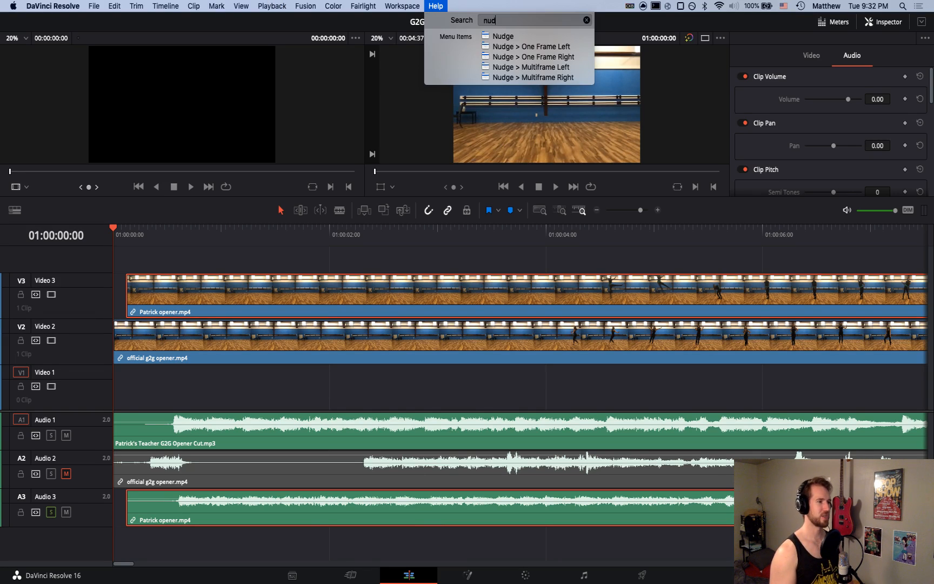
{"action": "key", "text": "Down"}
{"action": "key", "text": "Down"}
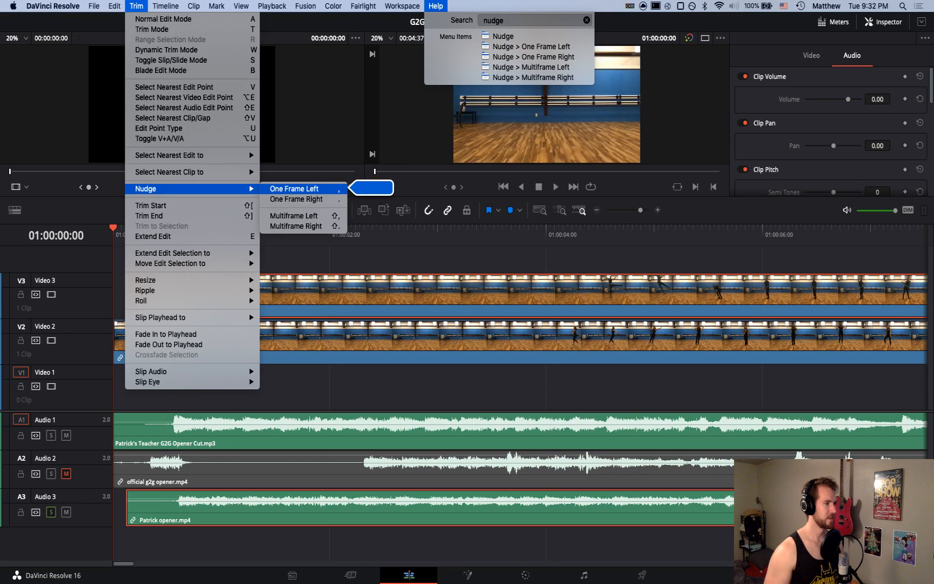
{"action": "key", "text": "Escape"}
Nudge the linked Patrick opener.mp4 clip one frame at a time until its waveform onset matches the music on Audio 1
{"action": "left_click", "coordinate": [427, 8]}
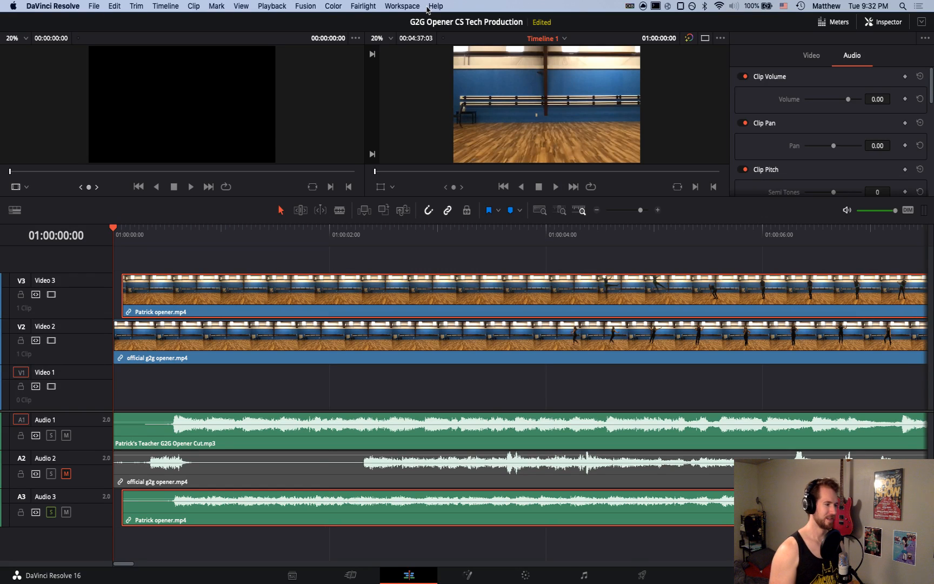
{"action": "key", "text": "period"}
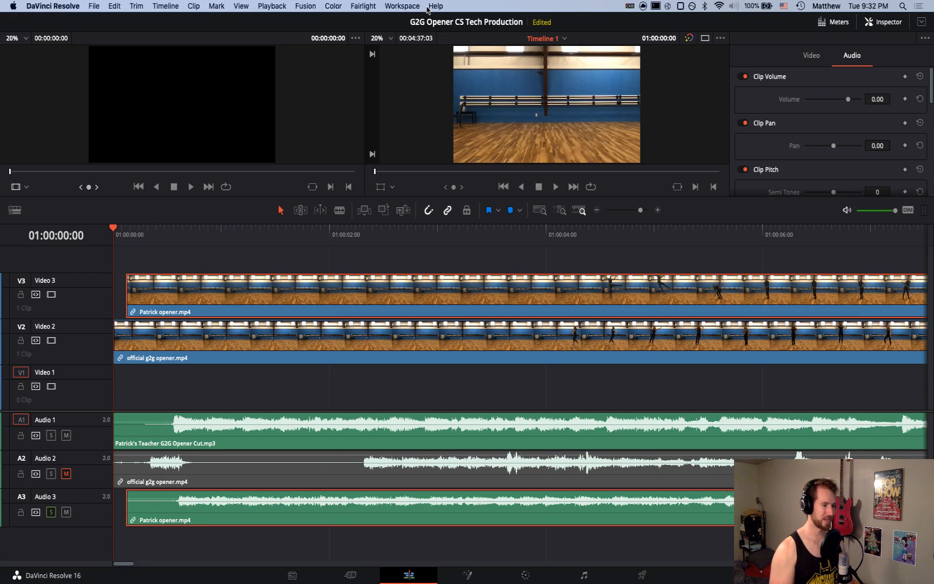
{"action": "key", "text": "comma"}
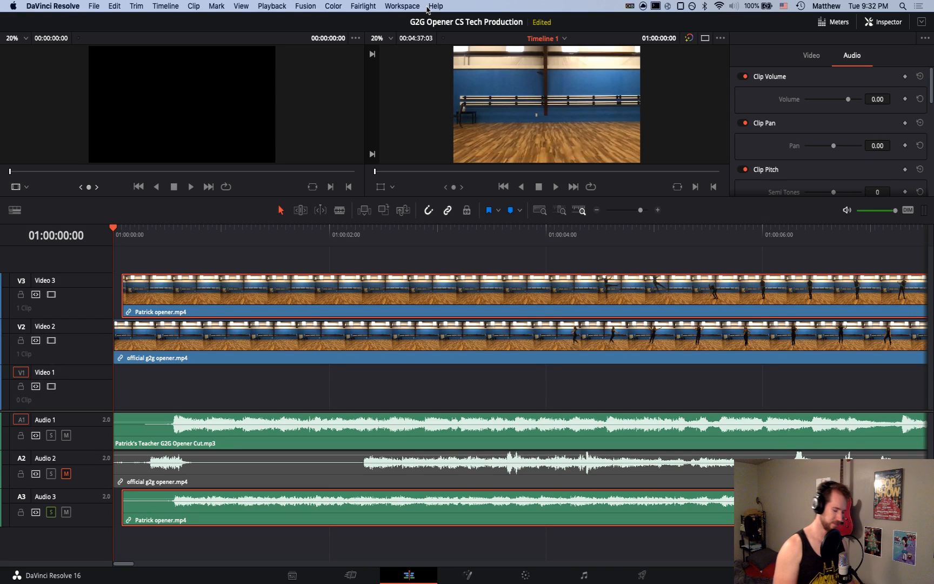
{"action": "key", "text": "comma"}
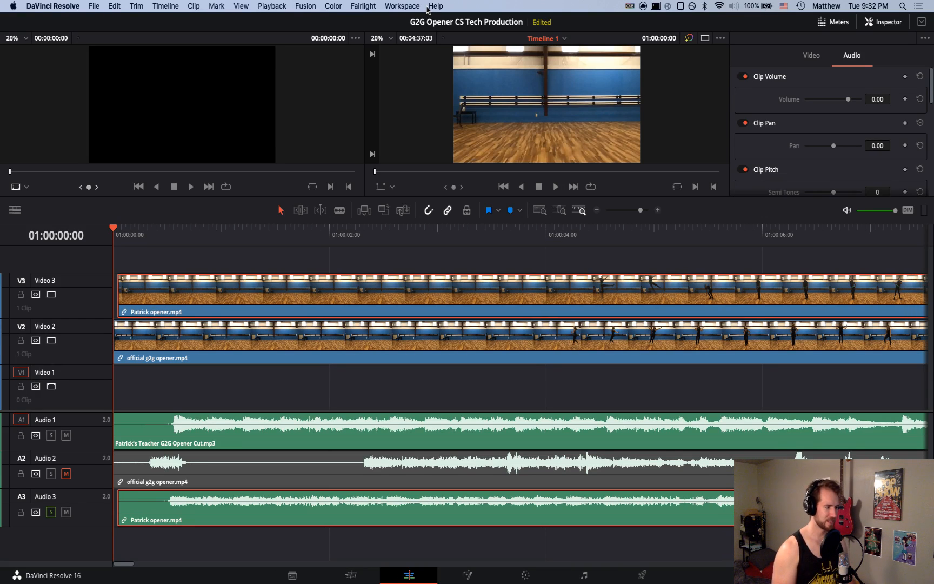
{"action": "key", "text": "period"}
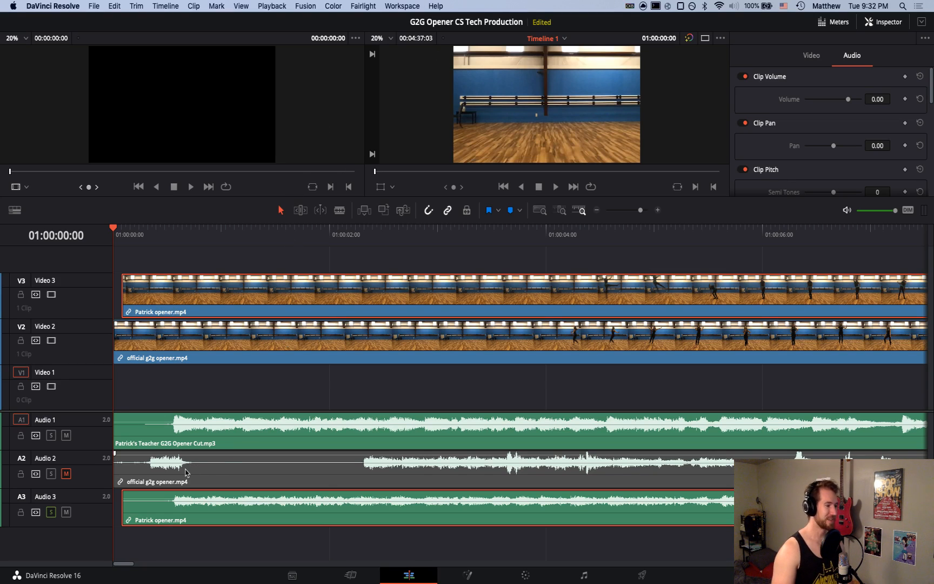
Turn off solo on Audio 3, keep it unmuted, and play it together with Audio 1 to check the sync
{"action": "left_click", "coordinate": [212, 483]}
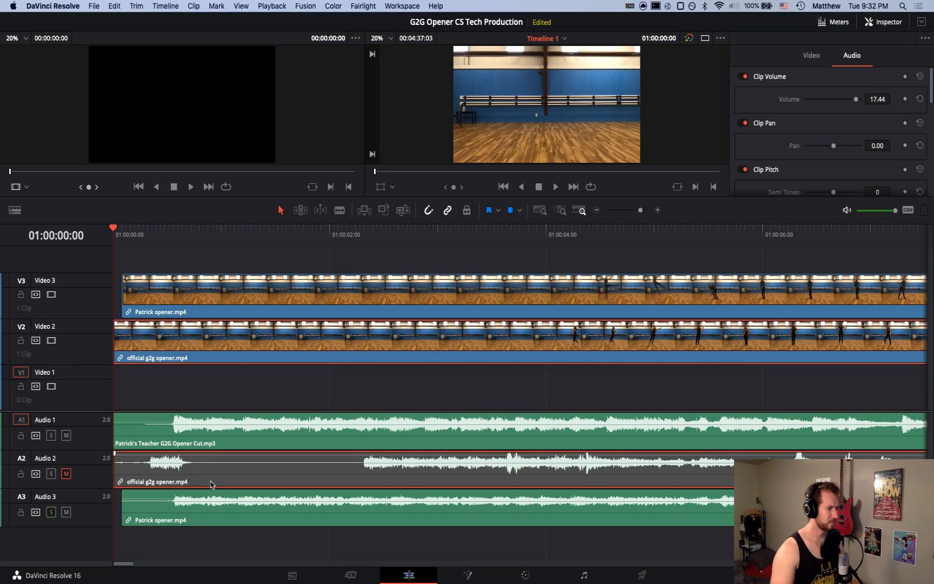
{"action": "left_click", "coordinate": [66, 512]}
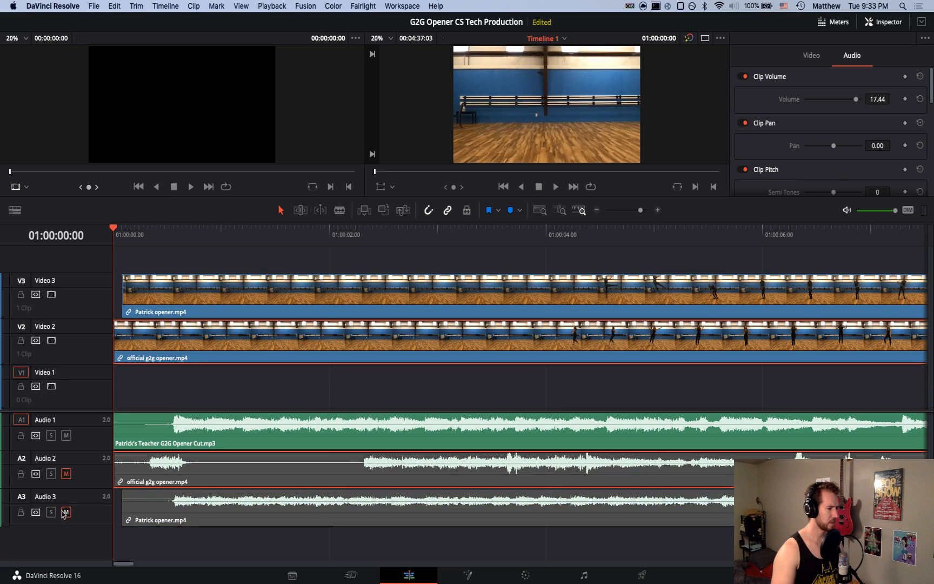
{"action": "left_click", "coordinate": [66, 512]}
{"action": "key", "text": "space"}
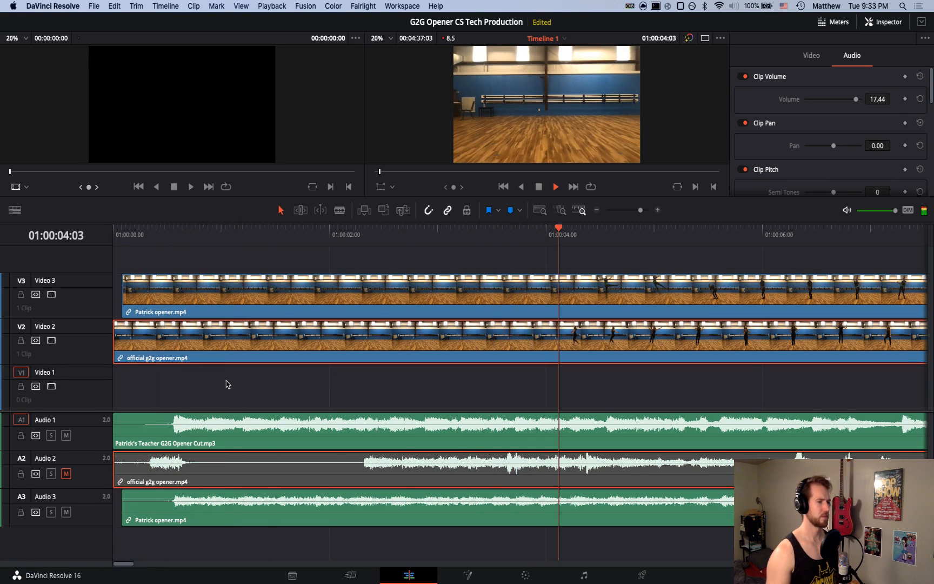
{"action": "scroll", "coordinate": [286, 379], "scroll_direction": "up", "scroll_amount": 3}
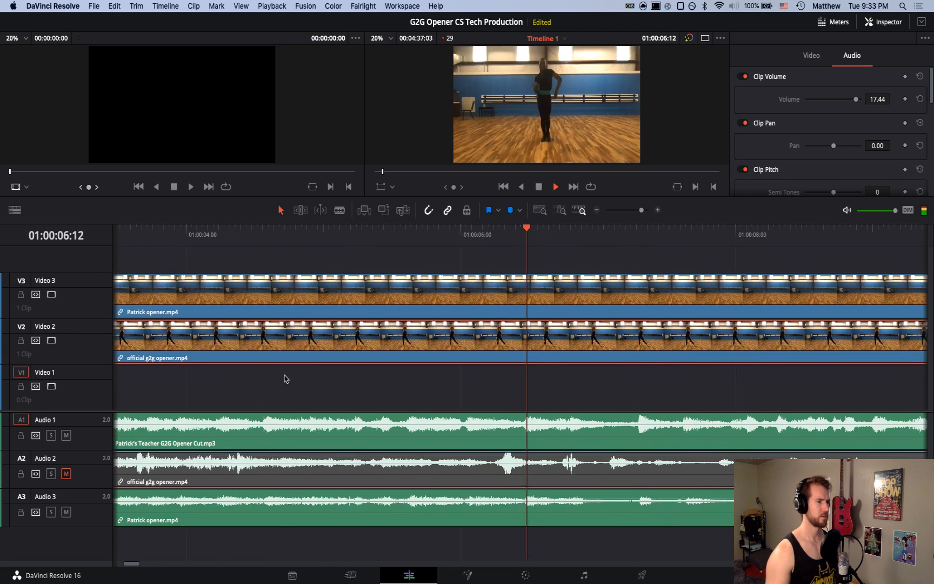
{"action": "scroll", "coordinate": [285, 379], "scroll_direction": "down", "scroll_amount": 3}
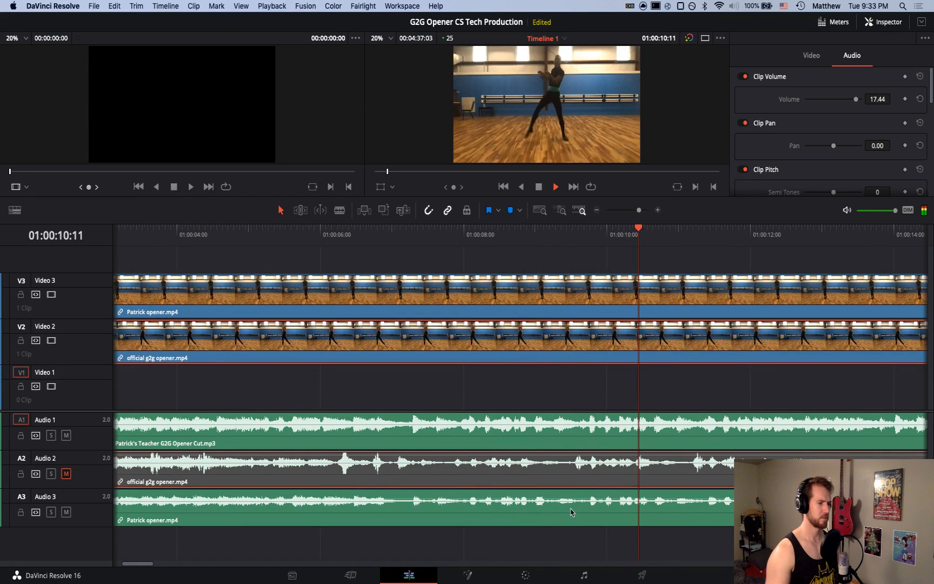
{"action": "key", "text": "space"}
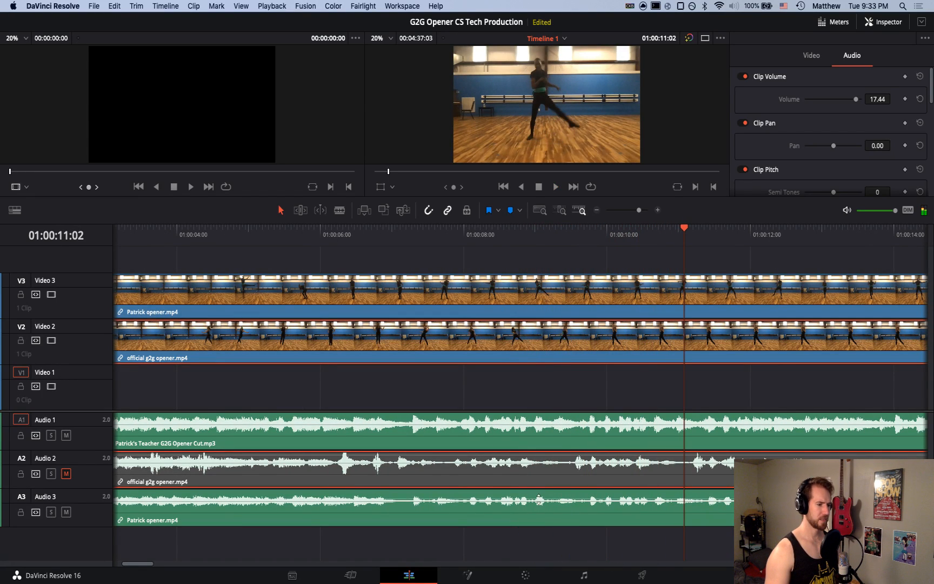
Raise the Patrick opener.mp4 audio clip's volume to 10.47 and continue playback to compare it with the music
{"action": "left_click_drag", "start_coordinate": [538, 499], "coordinate": [541, 495]}
{"action": "key", "text": "space"}
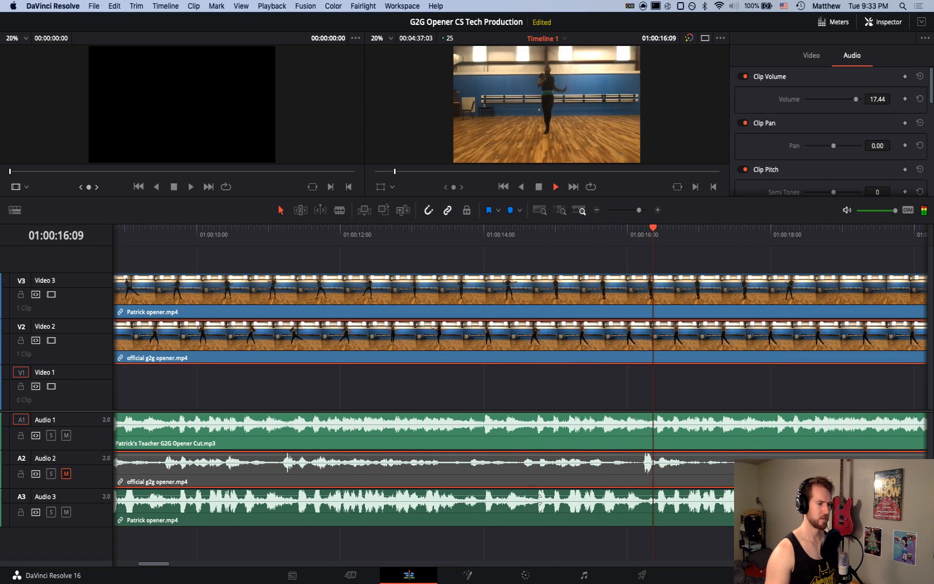
{"action": "key", "text": "space"}
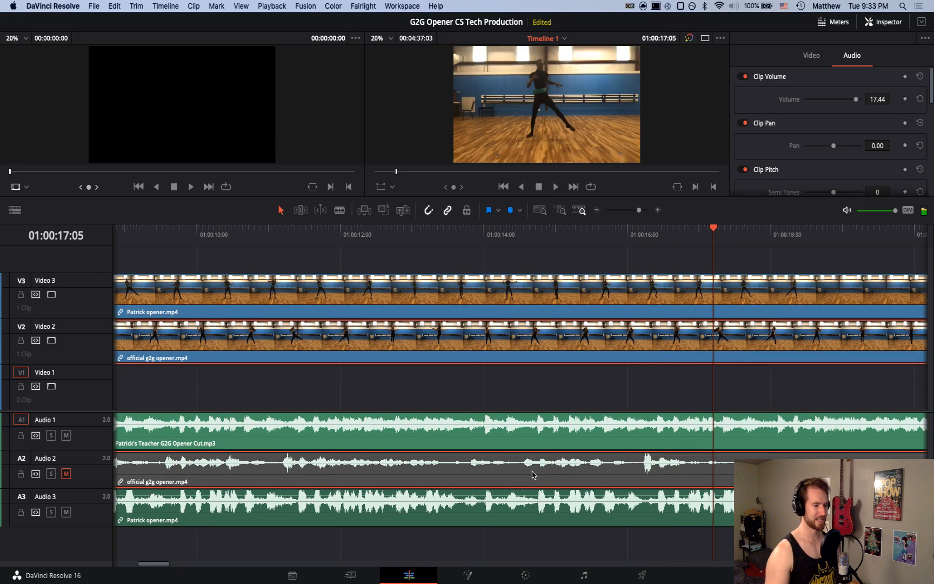
Mute Audio 3 and extend the start of the linked Patrick opener.mp4 clip to the beginning of the timeline
{"action": "key", "text": "Home"}
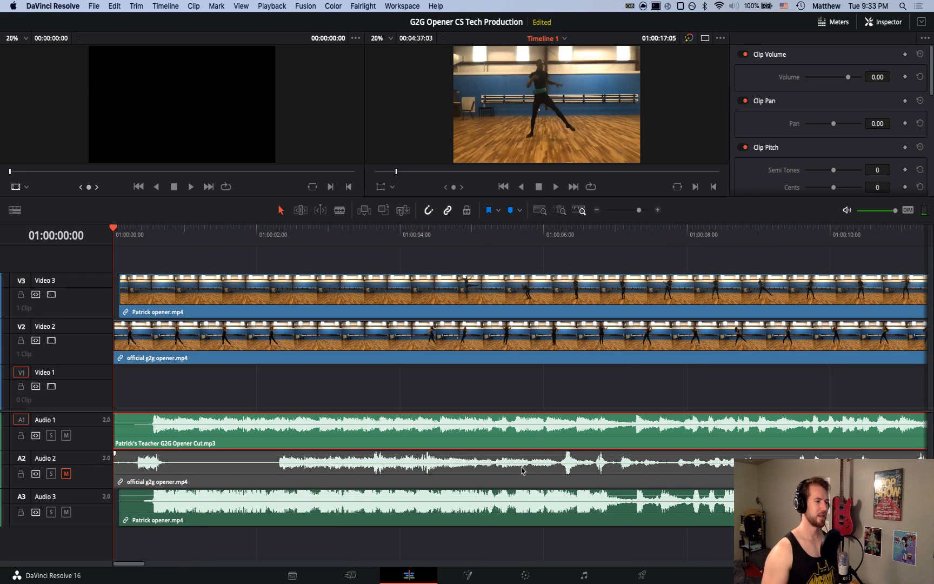
{"action": "left_click", "coordinate": [66, 512]}
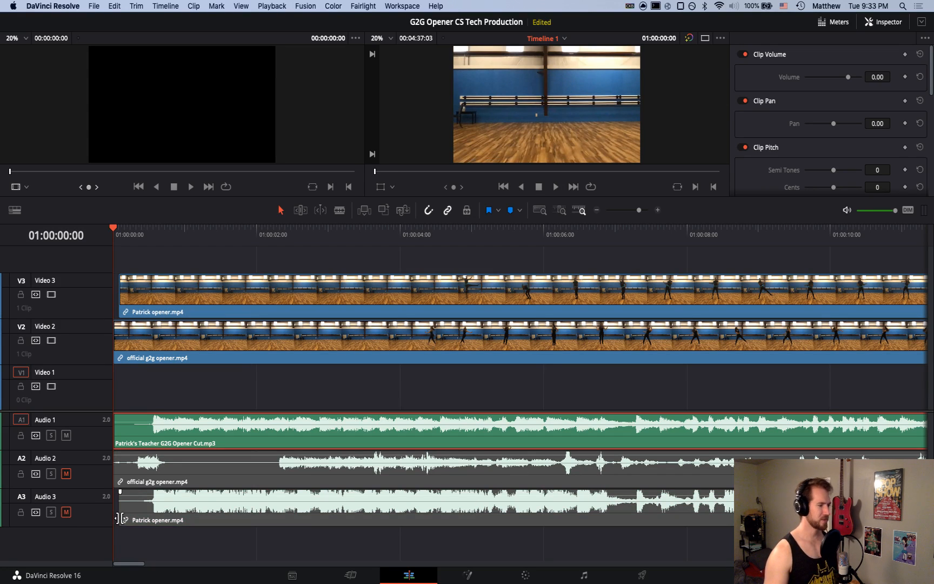
{"action": "left_click_drag", "start_coordinate": [122, 515], "coordinate": [115, 516]}
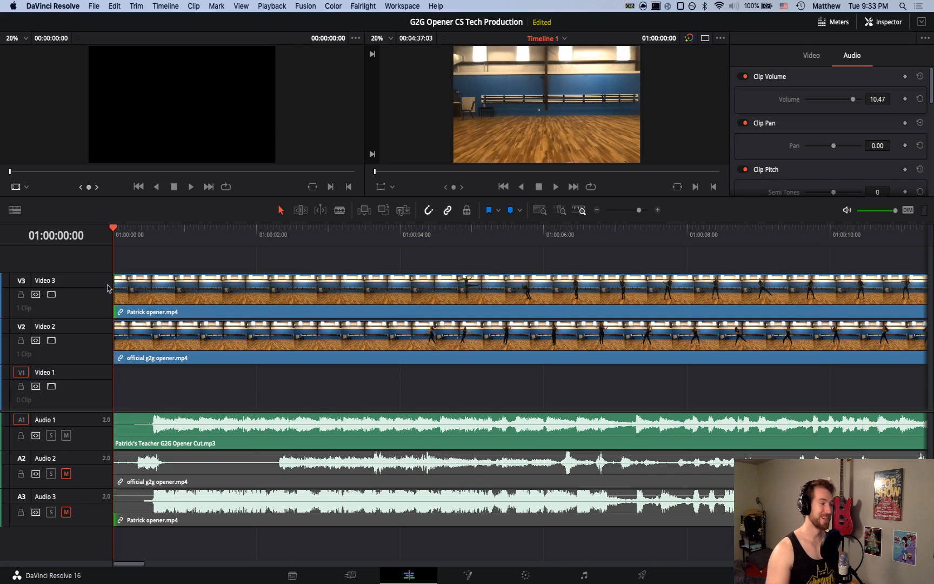
Disable the Video 3 track, unmute Audio 2, and play the opening of official g2g opener.mp4 against the music
{"action": "left_click", "coordinate": [210, 307]}
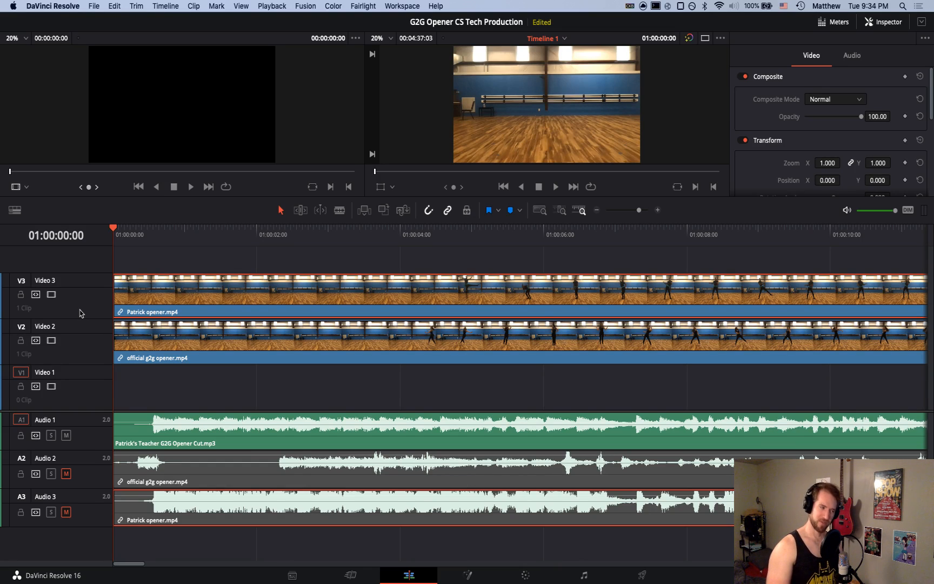
{"action": "left_click", "coordinate": [206, 343]}
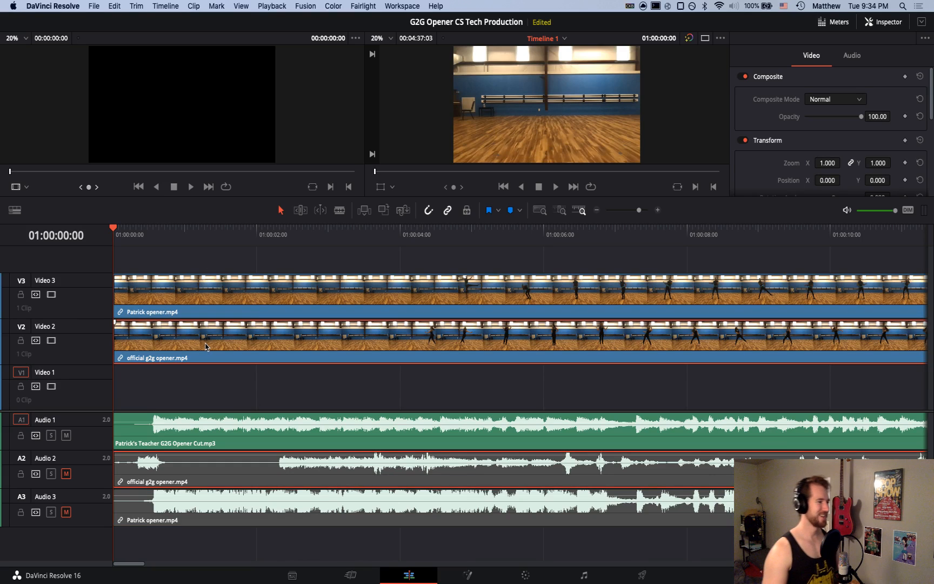
{"action": "left_click", "coordinate": [51, 295]}
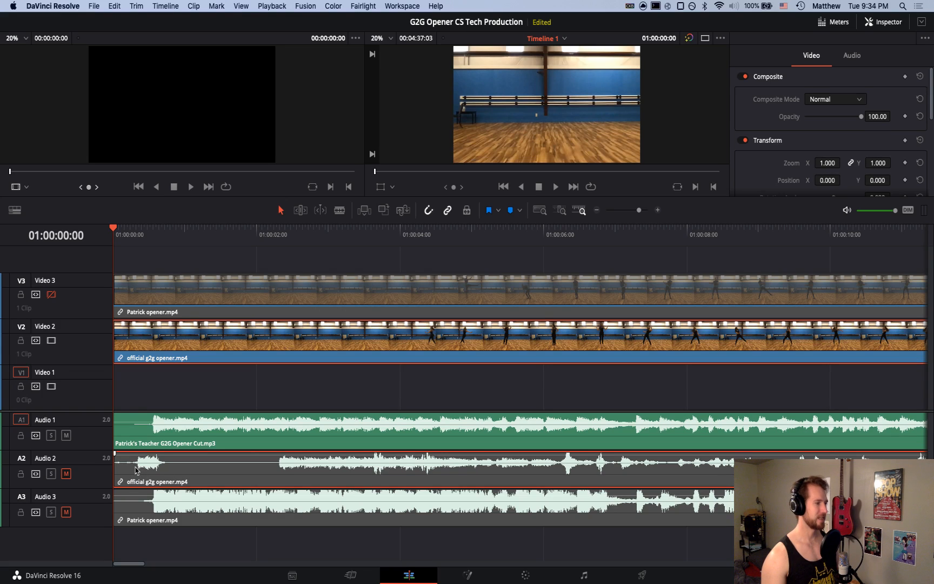
{"action": "left_click", "coordinate": [66, 473]}
{"action": "left_click", "coordinate": [149, 460]}
{"action": "key", "text": "space"}
{"action": "key", "text": "space"}
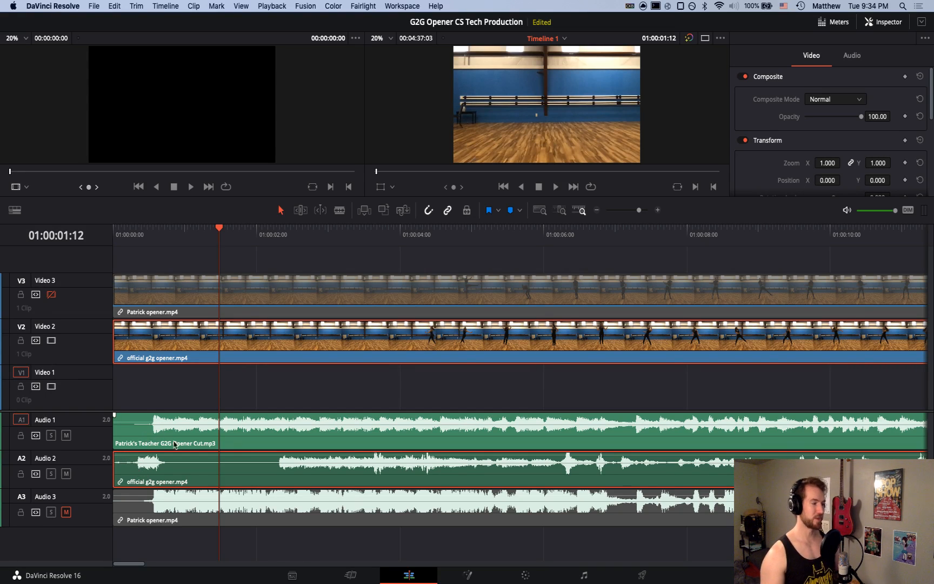
Nudge the linked official g2g opener.mp4 clip to the right frame by frame until its first sound aligns with the Audio 1 music onset
{"action": "key", "text": "Home"}
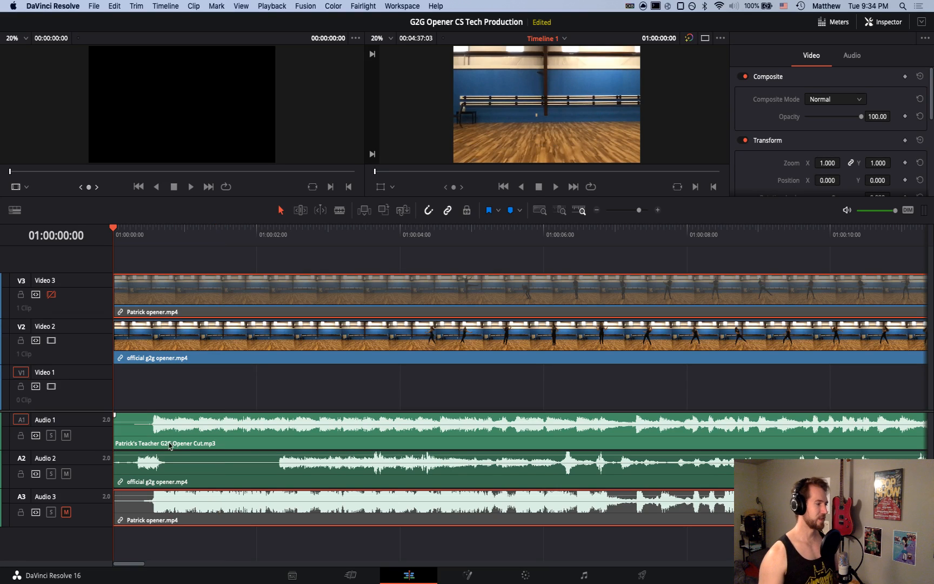
{"action": "left_click", "coordinate": [173, 476]}
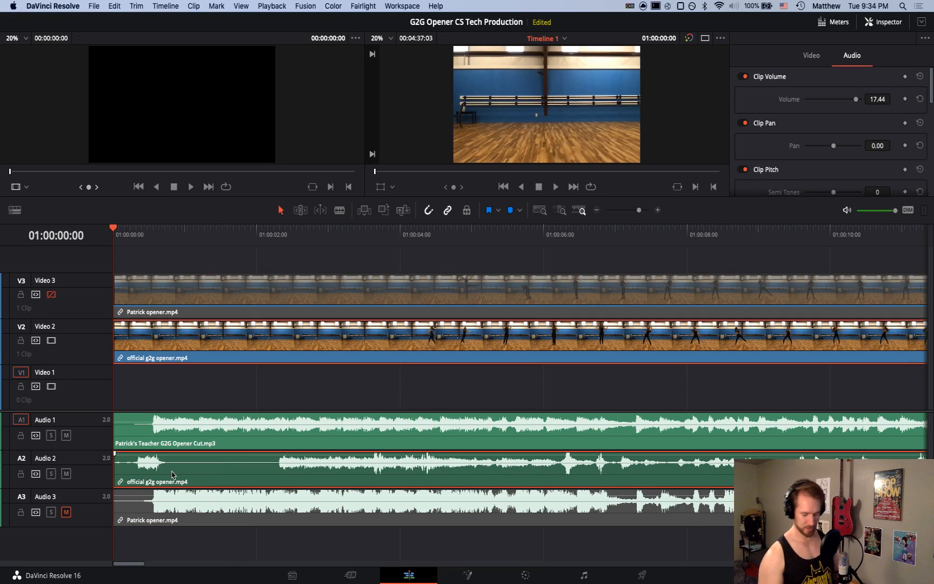
{"action": "key", "text": "period"}
{"action": "key", "text": "period"}
{"action": "key", "text": "period"}
{"action": "key", "text": "period"}
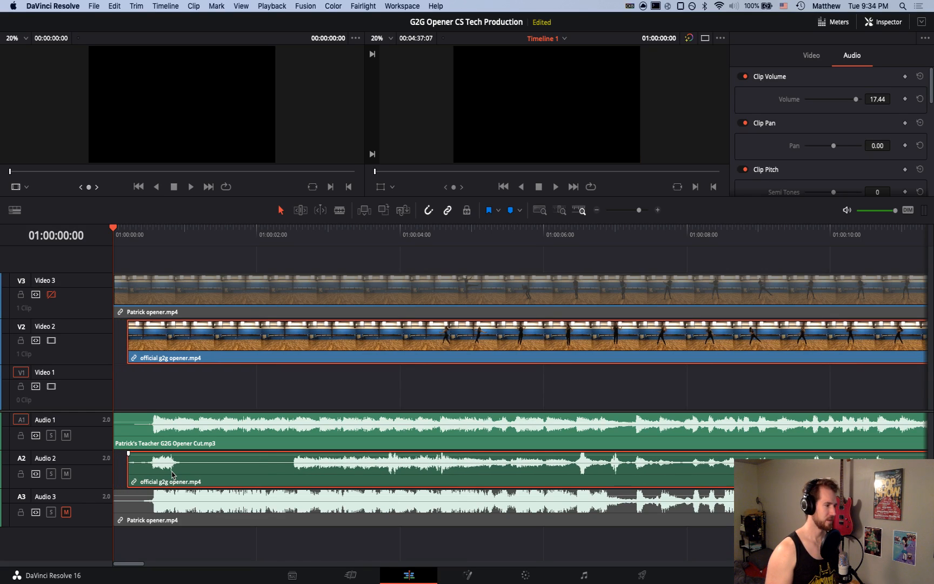
Try nudging the linked official g2g opener.mp4 clip two frames to the right and back to check its alignment
{"action": "key", "text": "period"}
{"action": "key", "text": "period"}
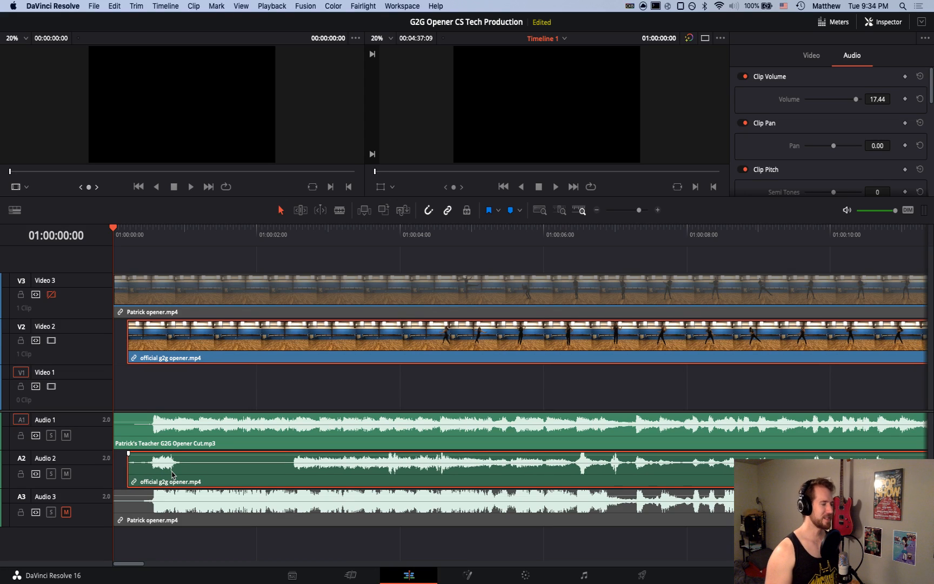
{"action": "key", "text": "comma"}
{"action": "key", "text": "comma"}
{"action": "key", "text": "period"}
{"action": "key", "text": "period"}
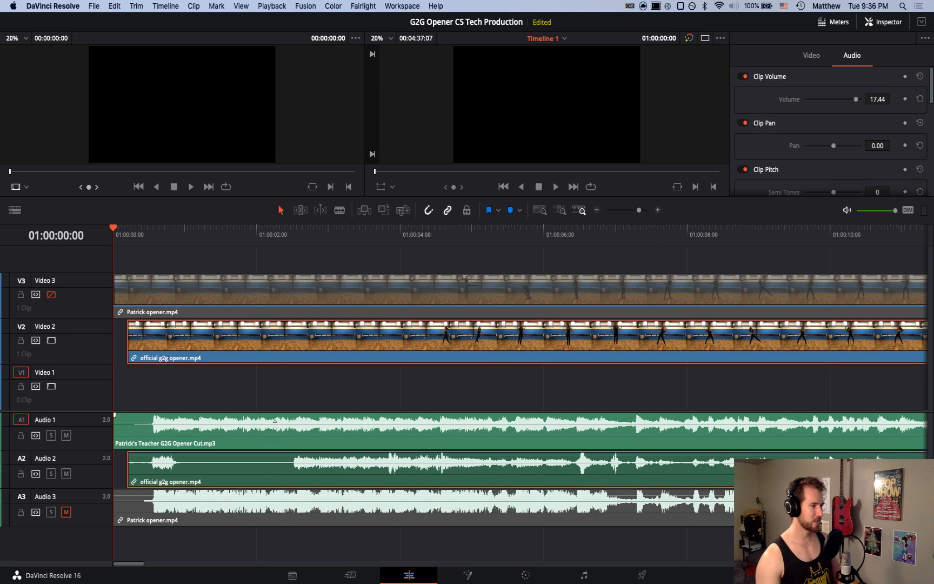
Extend the start of the linked official g2g opener.mp4 clip to the beginning of the timeline
{"action": "left_click", "coordinate": [269, 354]}
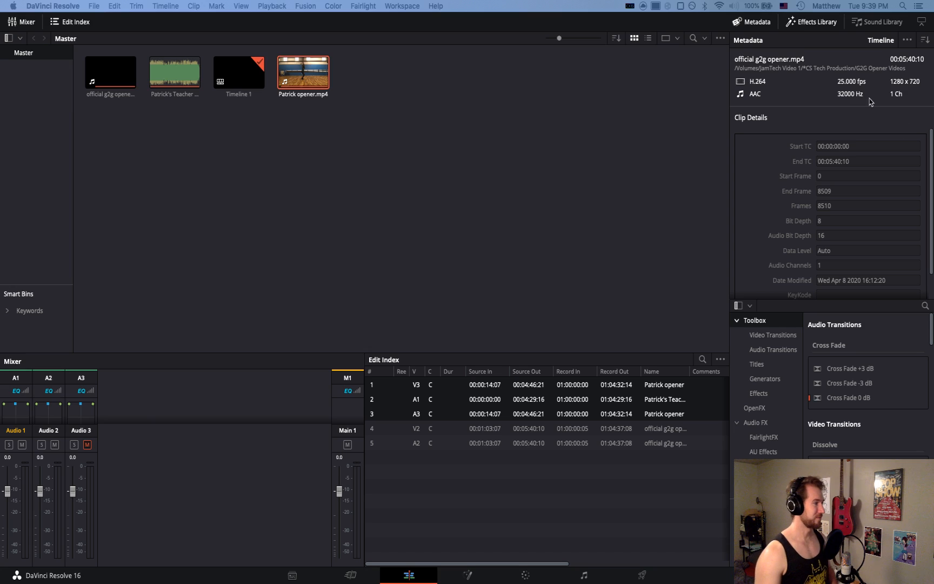
{"action": "left_click", "coordinate": [849, 117]}
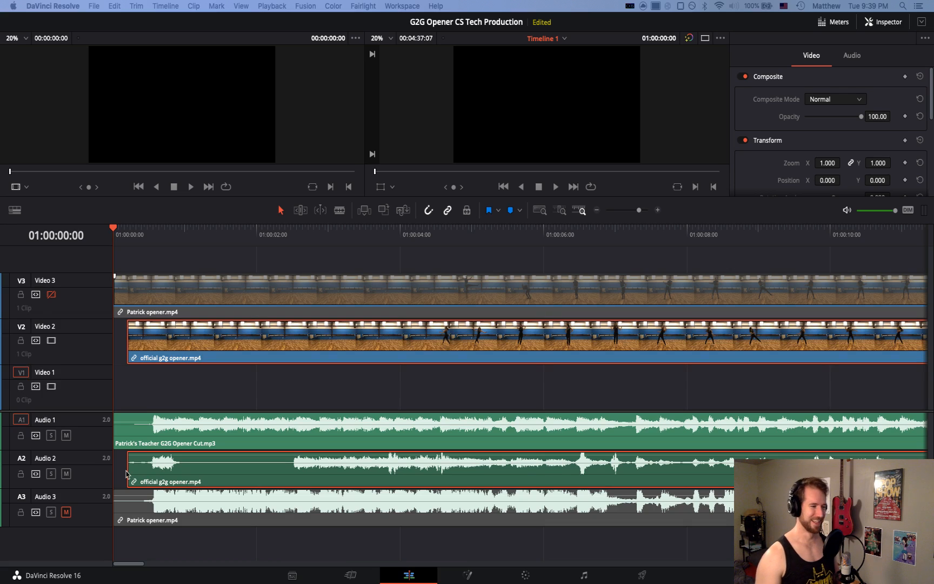
{"action": "left_click", "coordinate": [127, 357]}
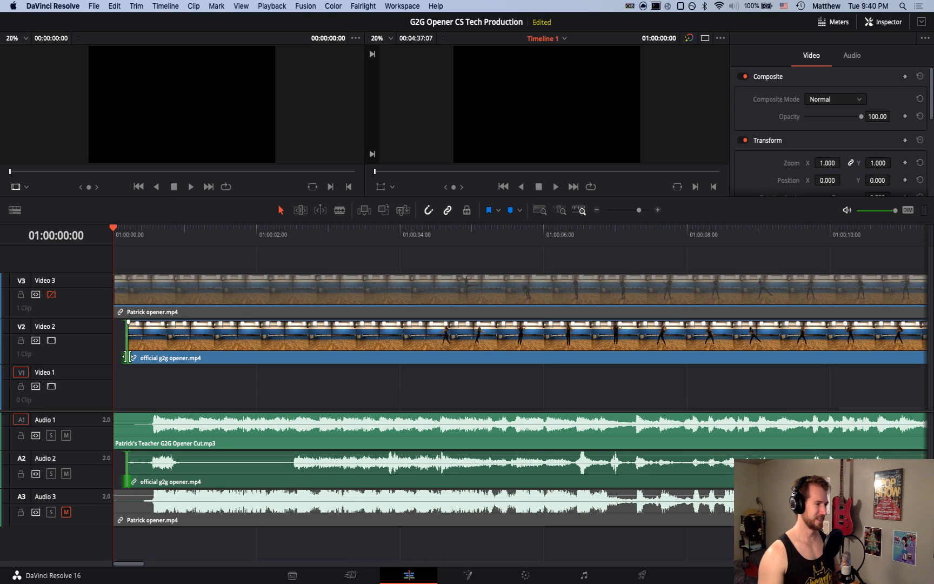
{"action": "left_click_drag", "start_coordinate": [128, 350], "coordinate": [103, 351]}
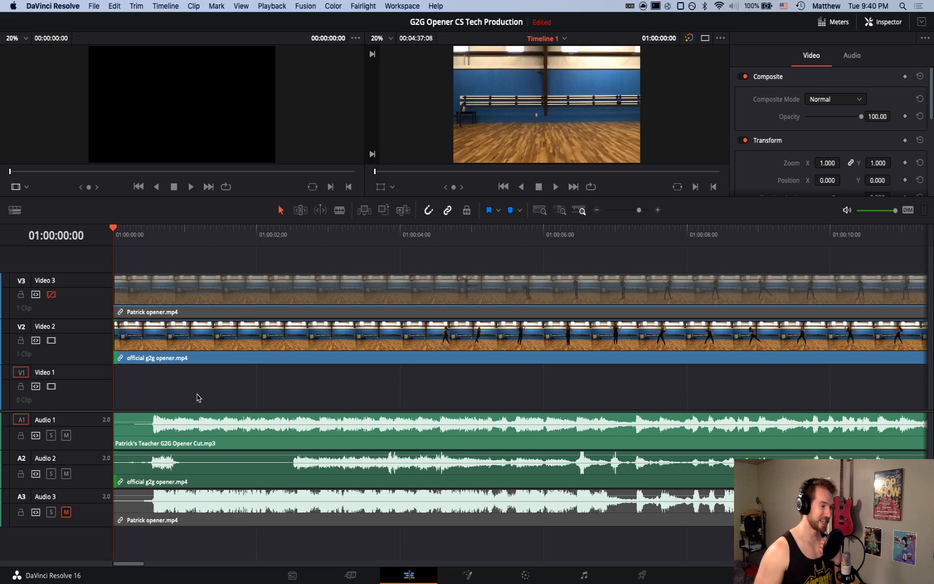
Mute Audio 2 and play official g2g opener.mp4 against the music, briefly unmuting its audio to compare
{"action": "left_click", "coordinate": [66, 474]}
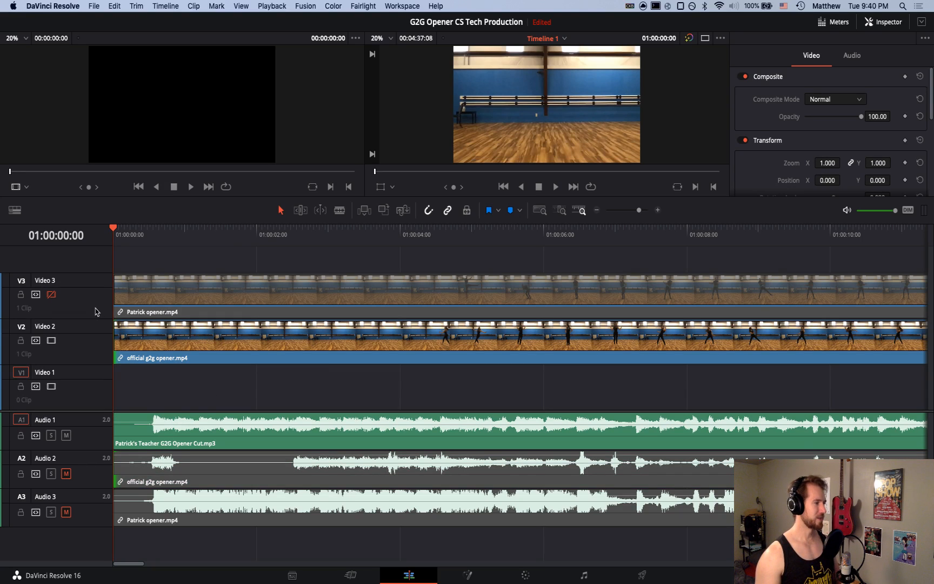
{"action": "key", "text": "space"}
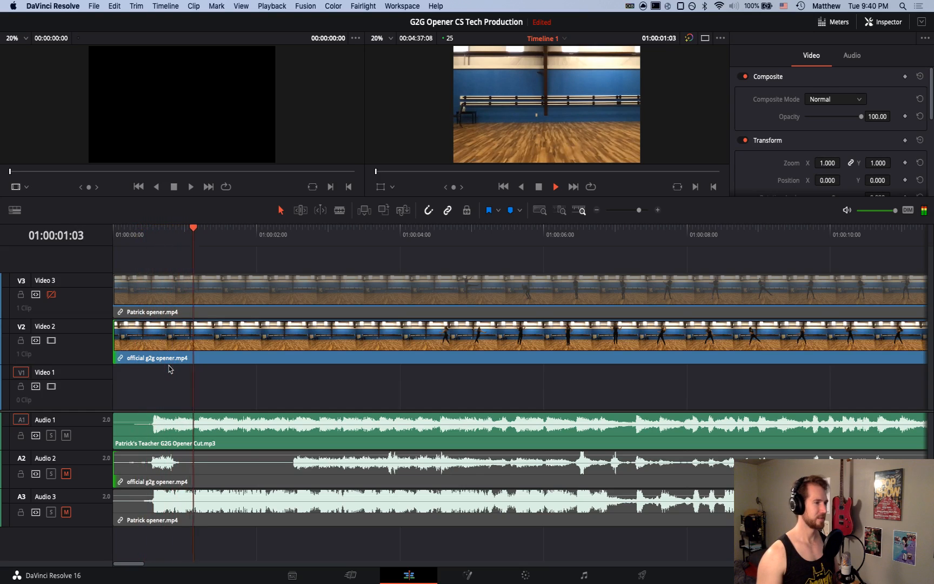
{"action": "left_click", "coordinate": [65, 474]}
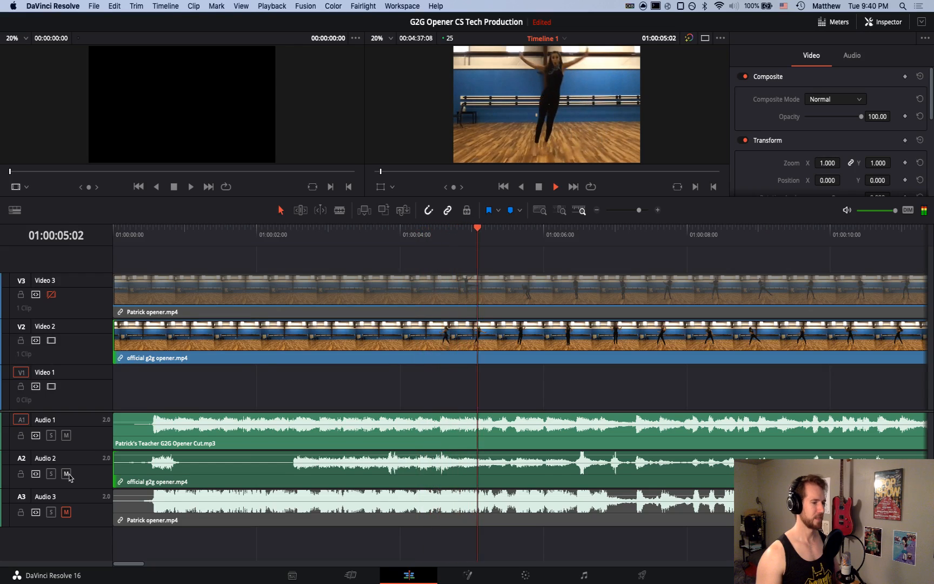
{"action": "left_click", "coordinate": [66, 474]}
{"action": "key", "text": "space"}
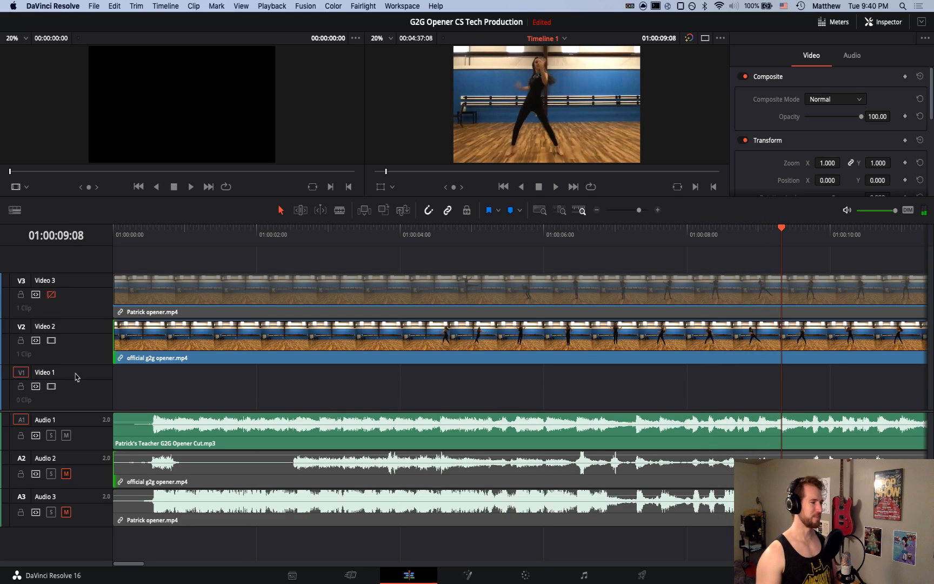
Re-enable the Video 3 track containing Patrick opener.mp4 and save the project
{"action": "scroll", "coordinate": [411, 476], "scroll_direction": "right", "scroll_amount": 5}
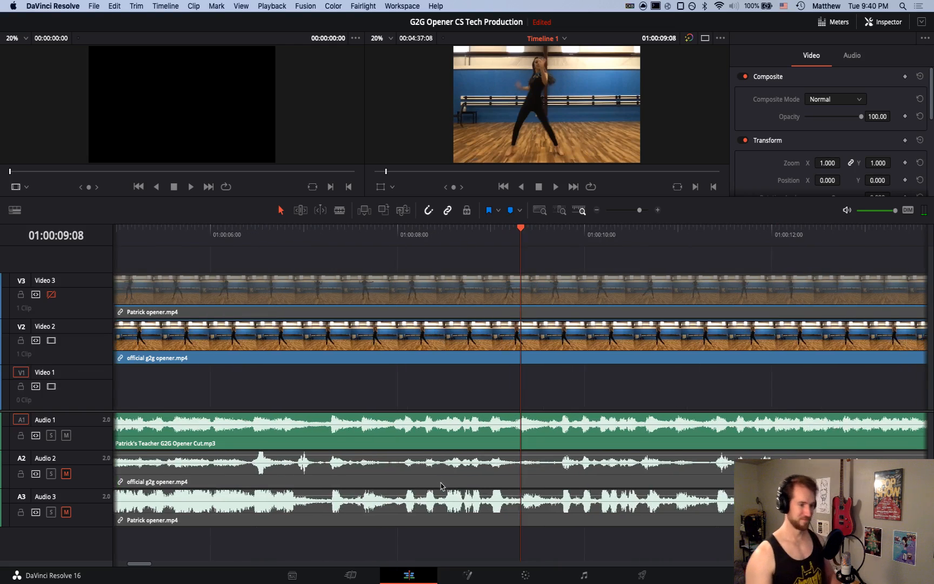
{"action": "scroll", "coordinate": [442, 487], "scroll_direction": "down", "scroll_amount": 6}
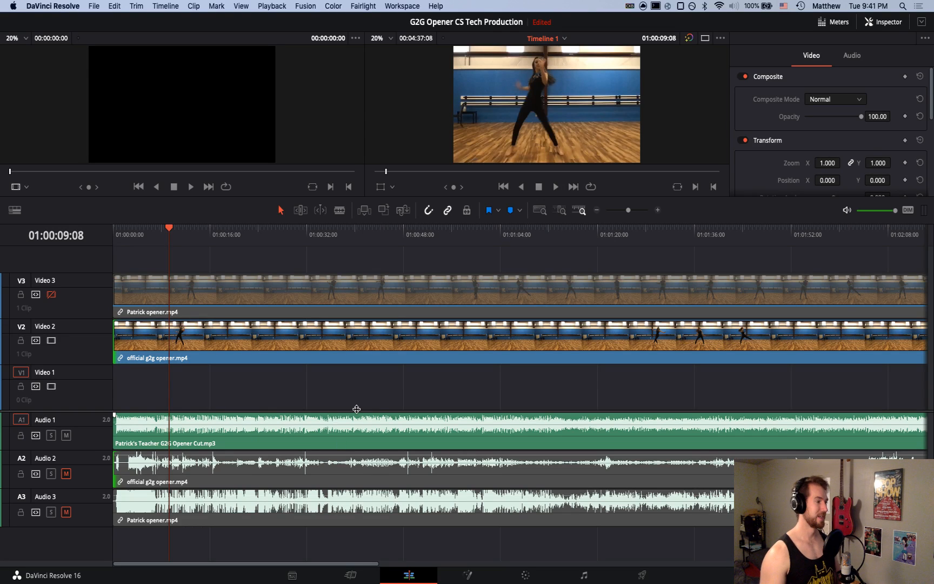
{"action": "left_click", "coordinate": [139, 286]}
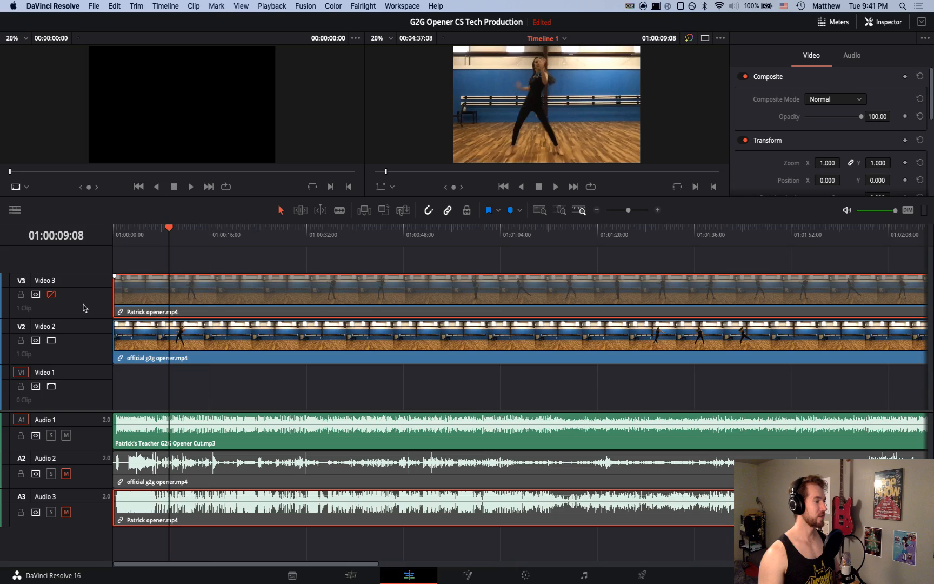
{"action": "left_click", "coordinate": [52, 295]}
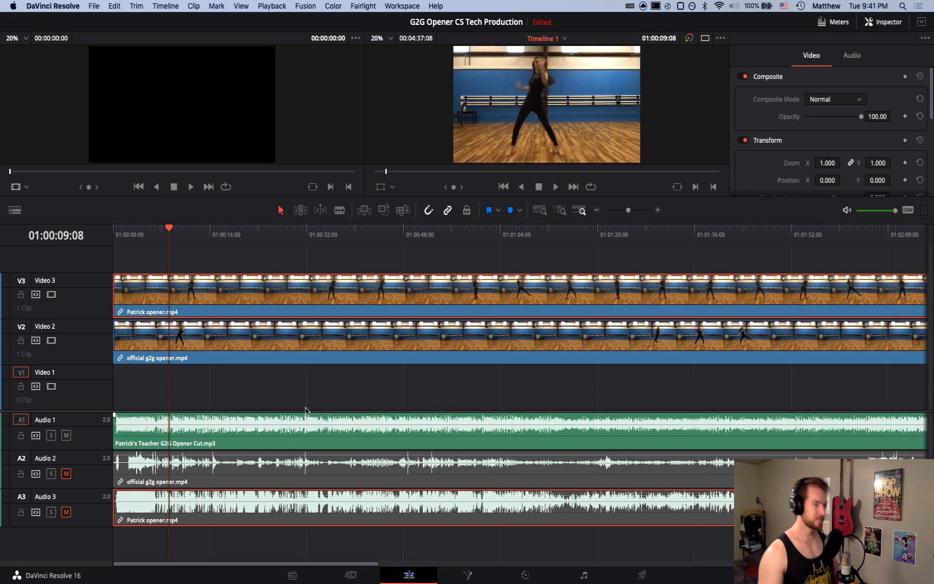
{"action": "key", "text": "super+s"}
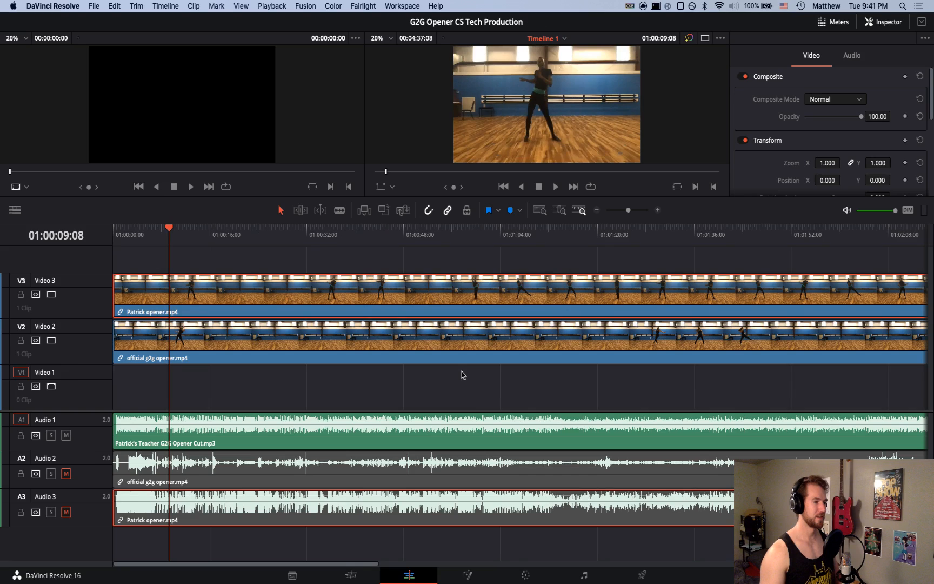
Spot-check Patrick opener.mp4 around 01:02:11, disable Video 3, and play official g2g opener.mp4 there and around 01:02:33
{"action": "key", "text": "super+minus"}
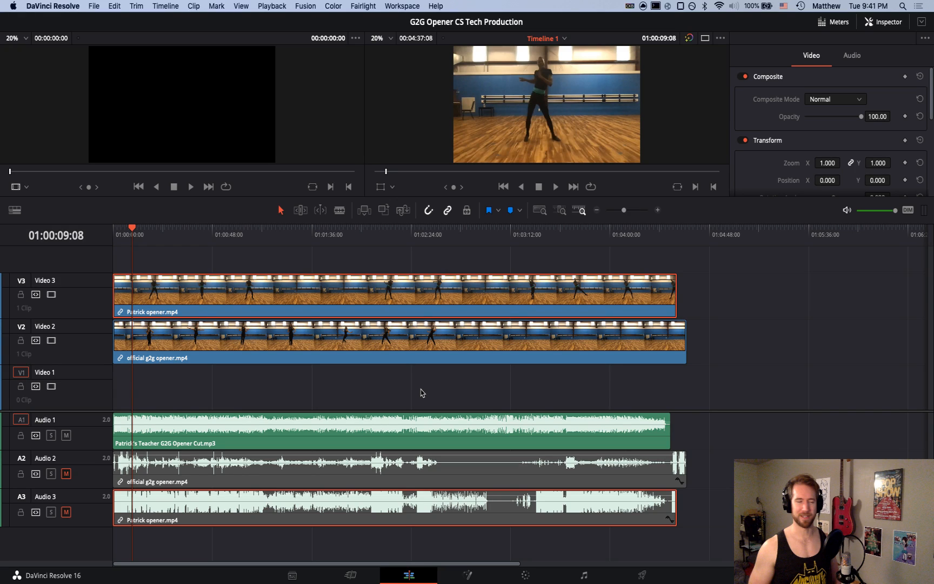
{"action": "left_click", "coordinate": [378, 231]}
{"action": "key", "text": "space"}
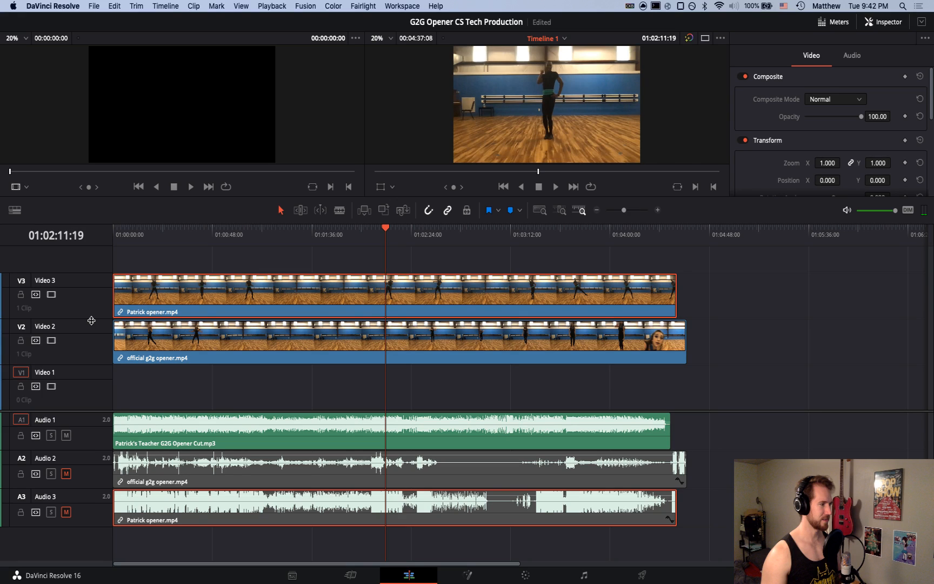
{"action": "left_click", "coordinate": [51, 294]}
{"action": "key", "text": "space"}
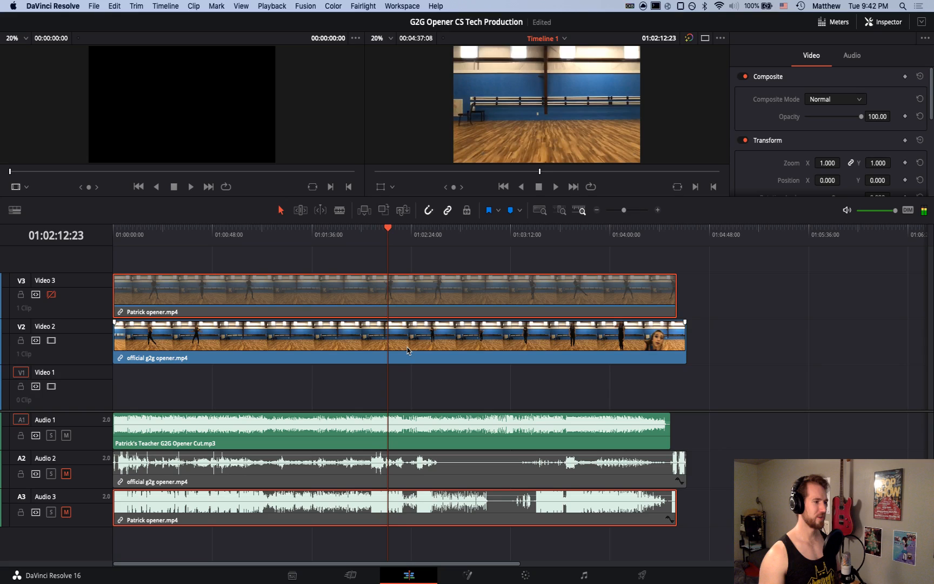
{"action": "left_click", "coordinate": [429, 228]}
{"action": "key", "text": "space"}
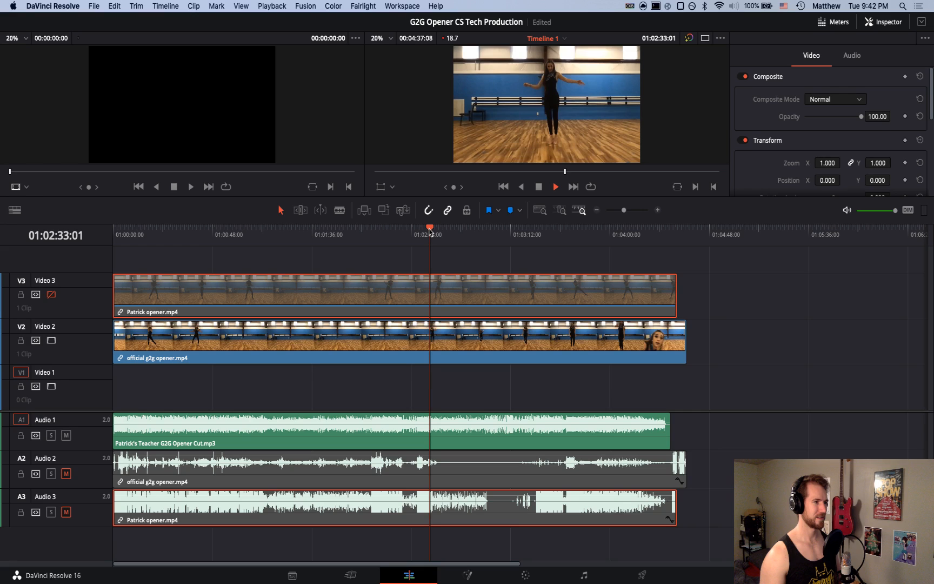
Re-enable Video 3 to compare Patrick opener.mp4 at the same passage, return the playhead to 01:02:32:12, and save the project
{"action": "key", "text": "space"}
{"action": "left_click", "coordinate": [53, 296]}
{"action": "key", "text": "space"}
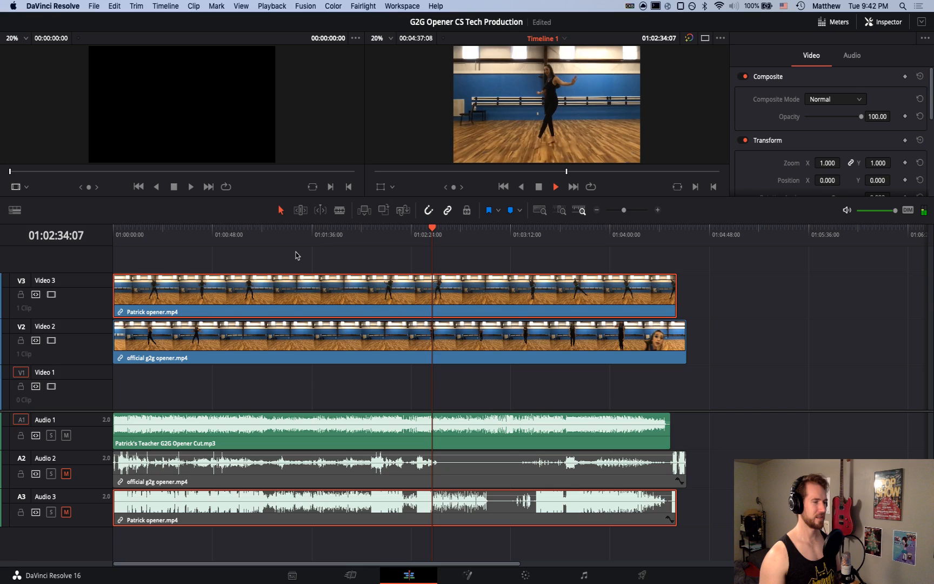
{"action": "key", "text": "space"}
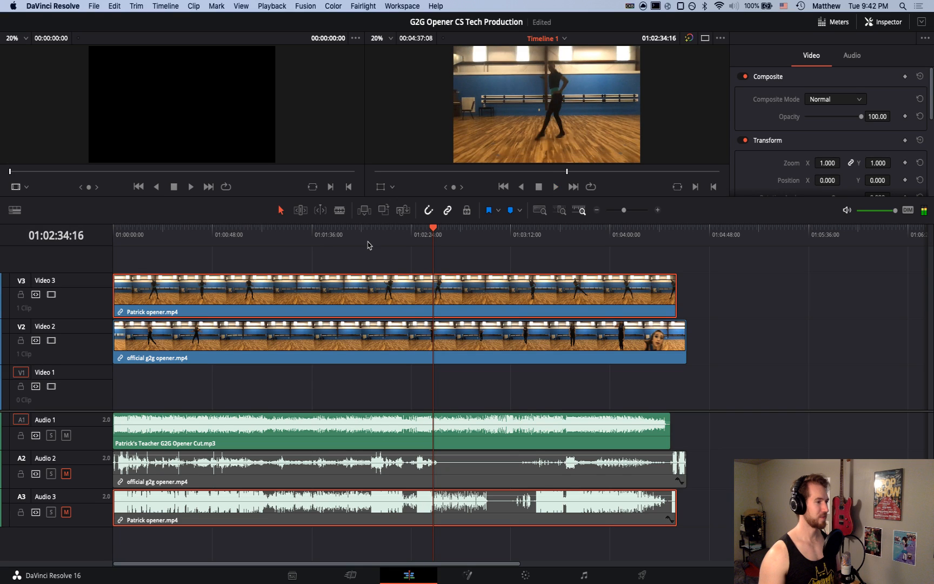
{"action": "left_click_drag", "start_coordinate": [433, 228], "coordinate": [428, 230]}
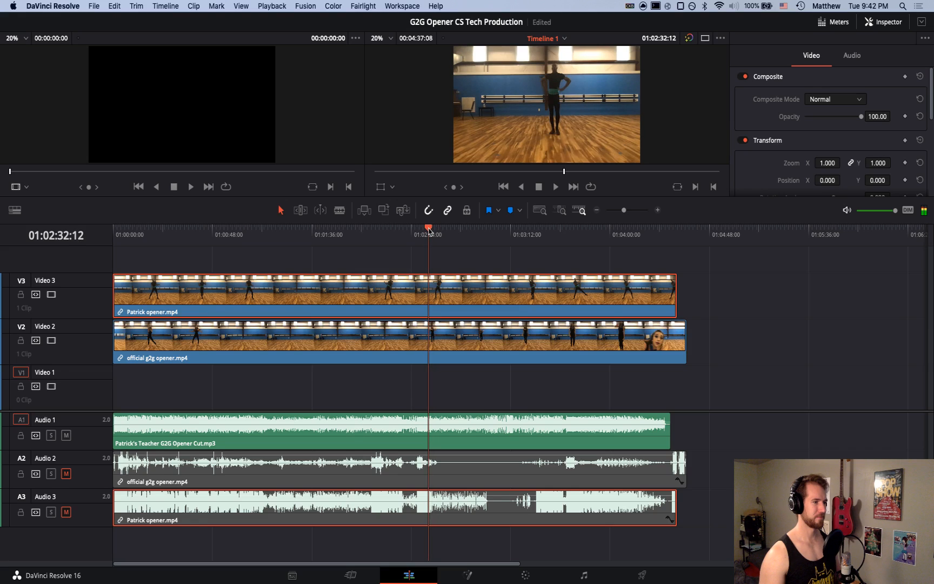
{"action": "key", "text": "super+s"}
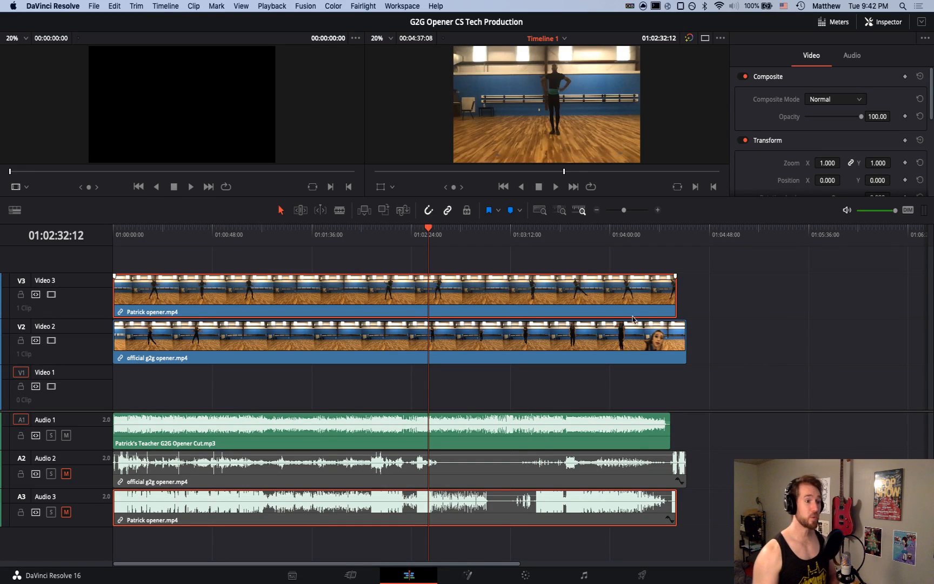
Lower Patrick opener.mp4's opacity to 50.43 and play both dancers overlaid in an enlarged viewer
{"action": "left_click_drag", "start_coordinate": [862, 120], "coordinate": [834, 122]}
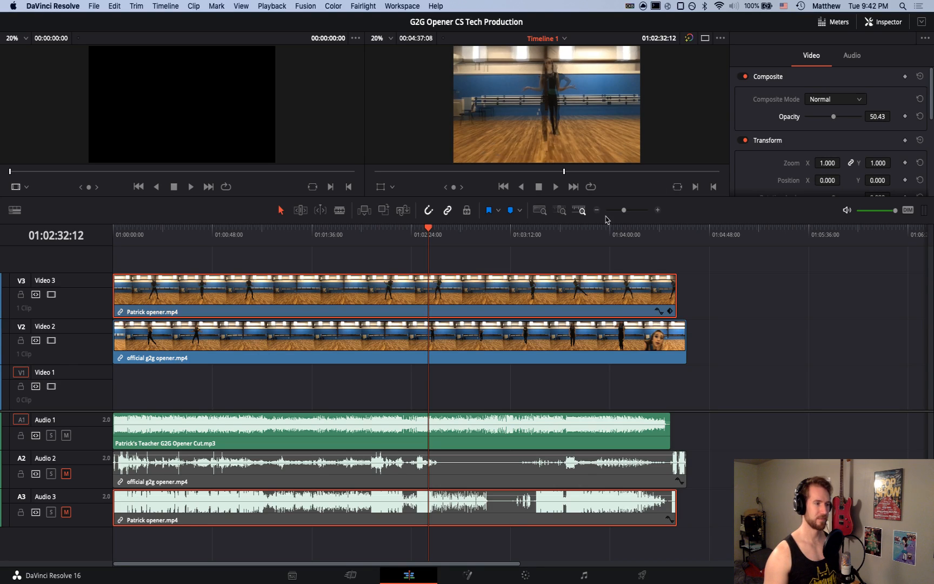
{"action": "key", "text": "space"}
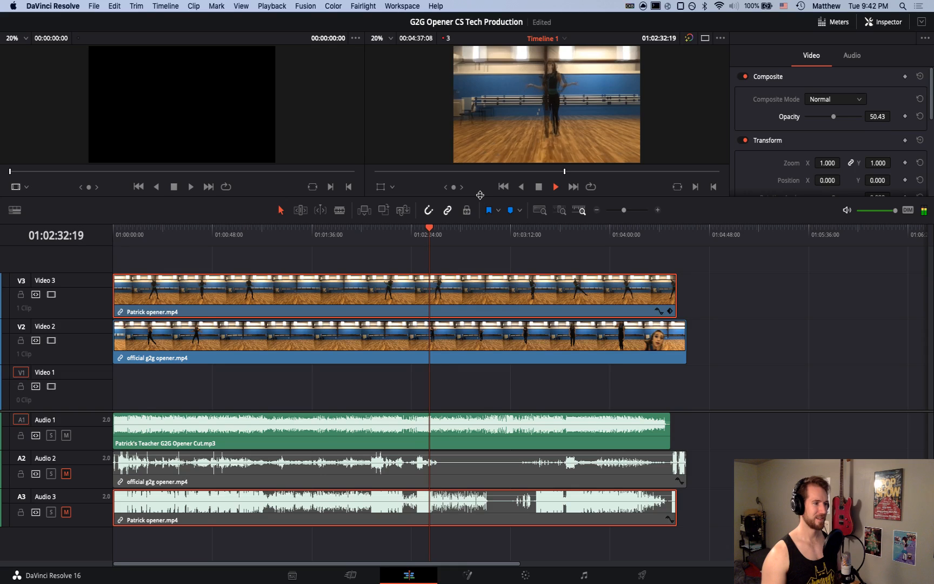
{"action": "left_click_drag", "start_coordinate": [482, 232], "coordinate": [509, 346]}
{"action": "key", "text": "space"}
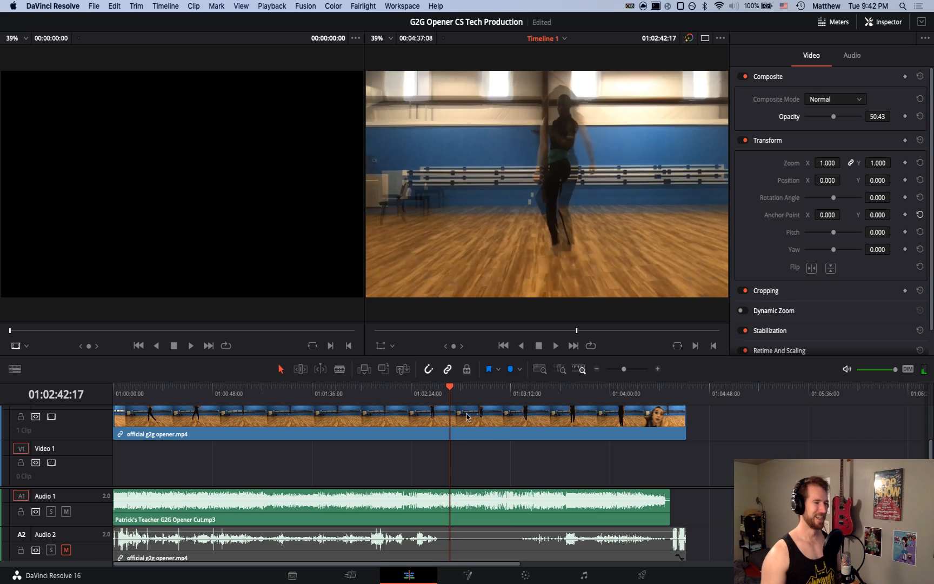
Replay the overlaid dancers from about 01:02:35:14 and restore Patrick opener.mp4's opacity to 100
{"action": "left_click_drag", "start_coordinate": [448, 390], "coordinate": [435, 389]}
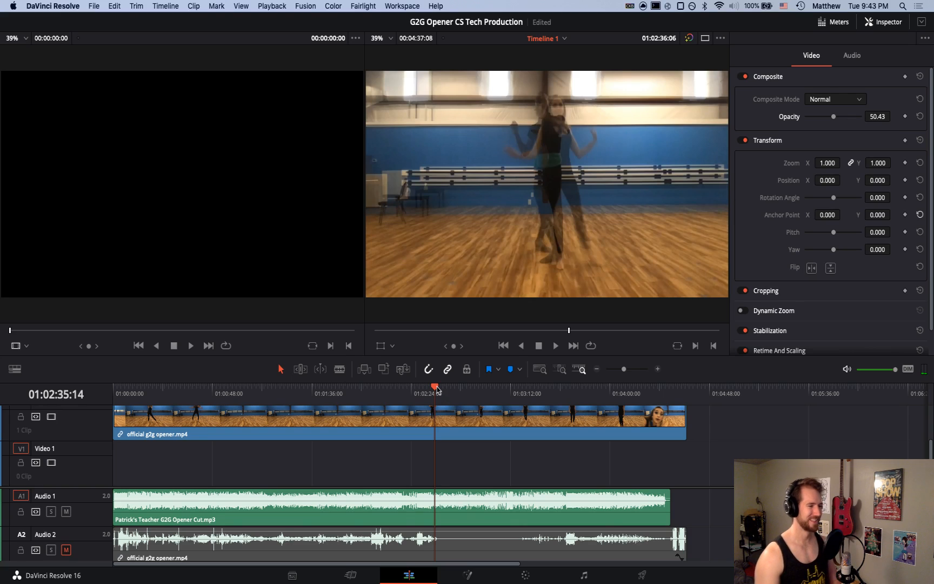
{"action": "key", "text": "space"}
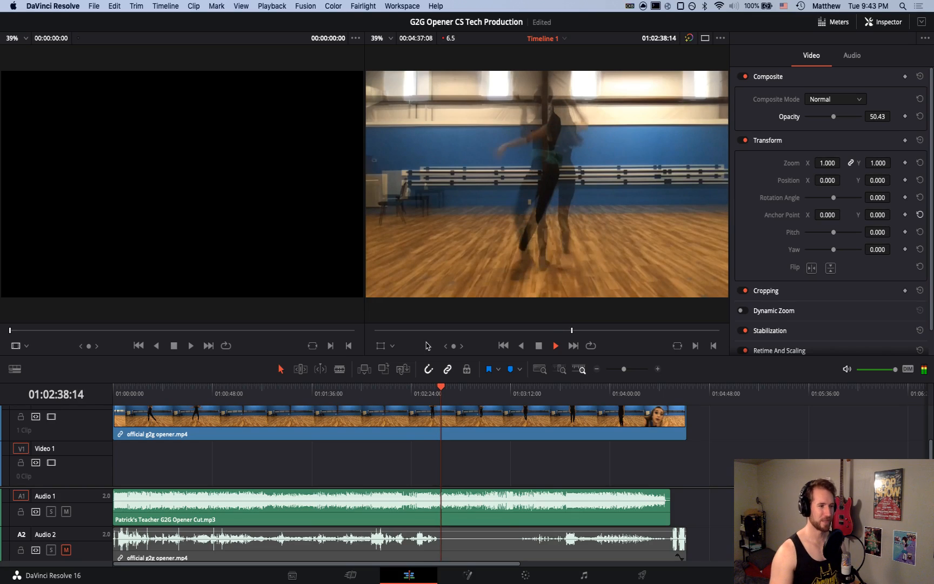
{"action": "key", "text": "space"}
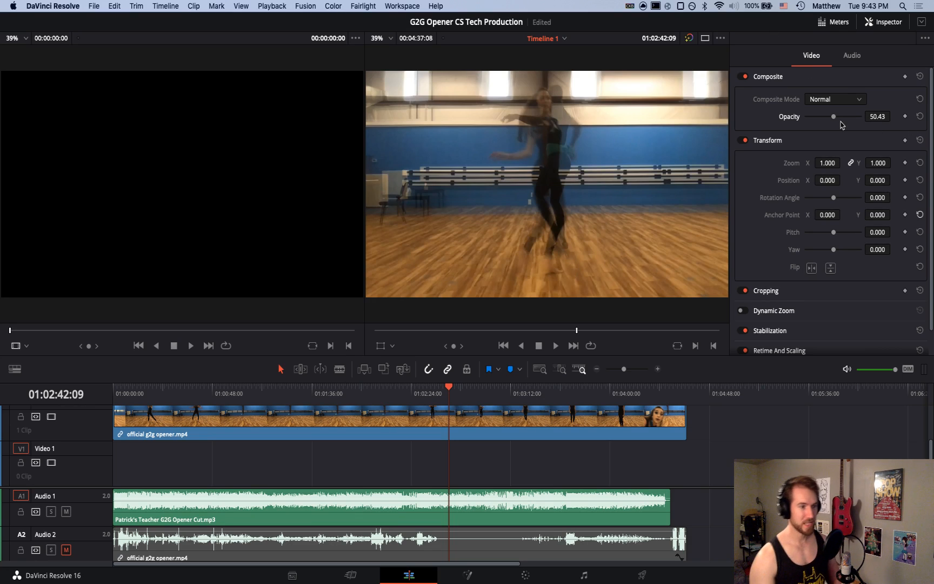
{"action": "left_click_drag", "start_coordinate": [835, 120], "coordinate": [865, 118]}
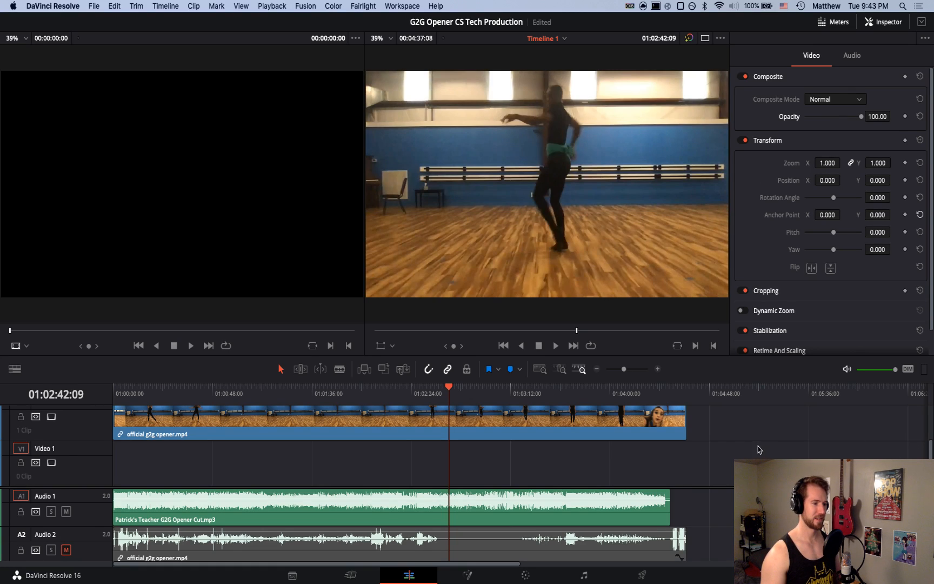
Show the Crop overlay for Patrick opener.mp4 on the timeline viewer's picture
{"action": "scroll", "coordinate": [588, 452], "scroll_direction": "up", "scroll_amount": 2}
{"action": "scroll", "coordinate": [588, 452], "scroll_direction": "up", "scroll_amount": 1}
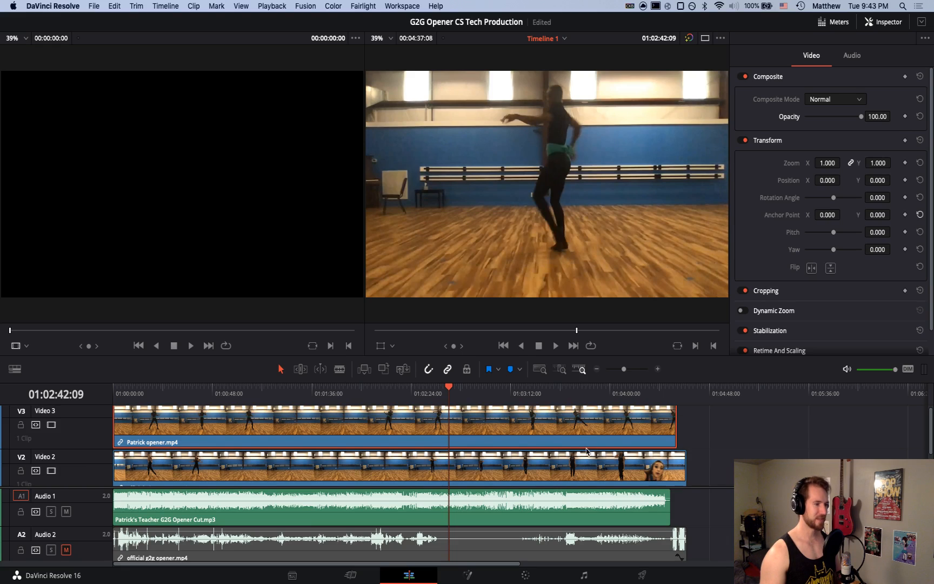
{"action": "left_click", "coordinate": [393, 346]}
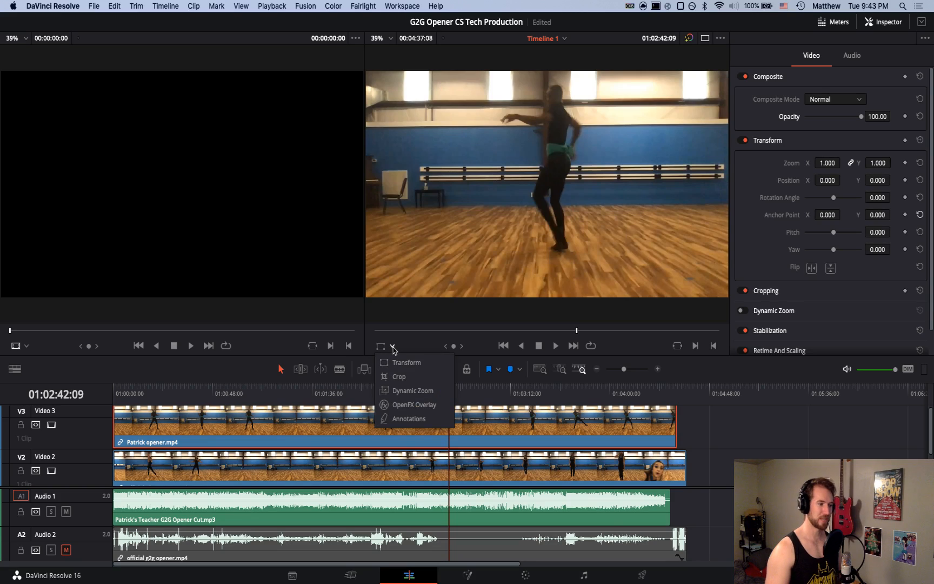
{"action": "left_click", "coordinate": [403, 346]}
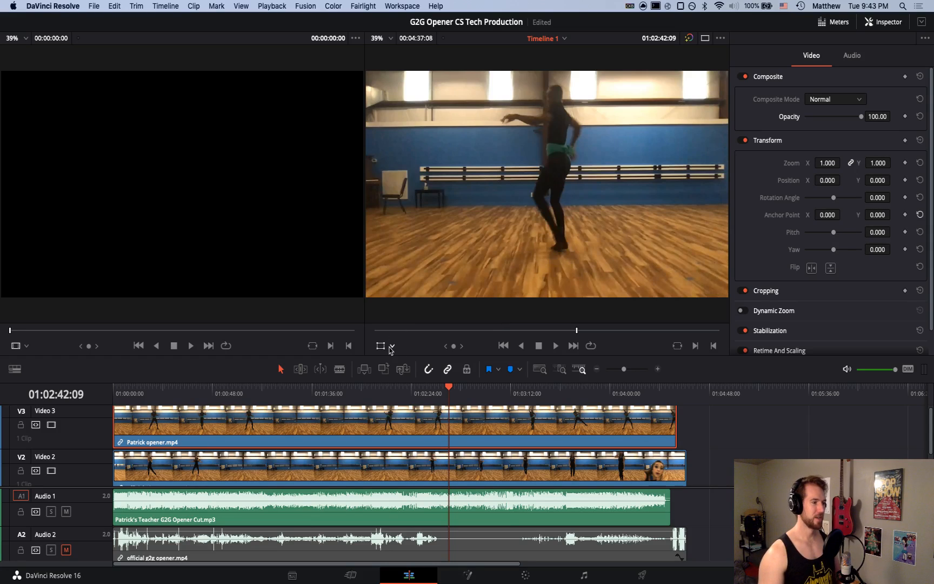
{"action": "left_click", "coordinate": [393, 347]}
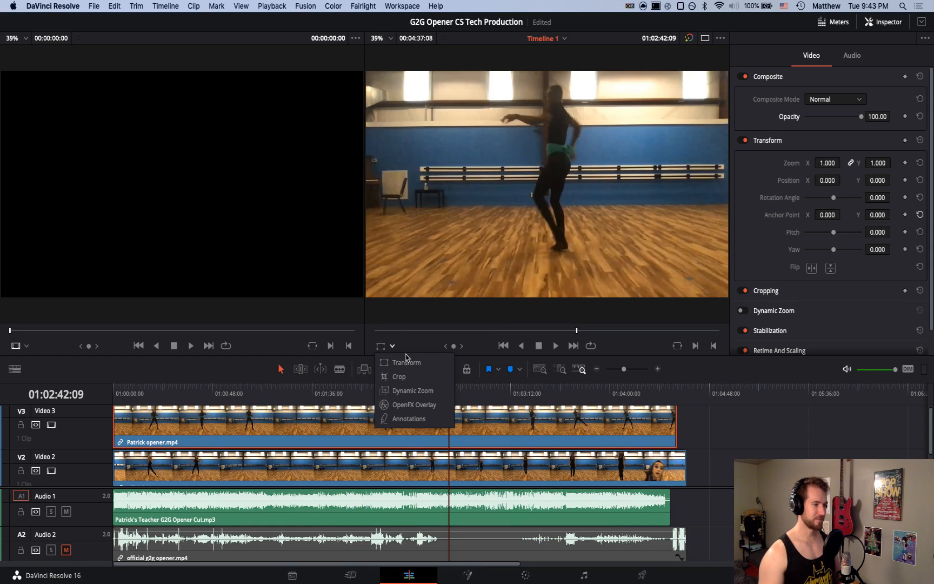
{"action": "left_click", "coordinate": [401, 377]}
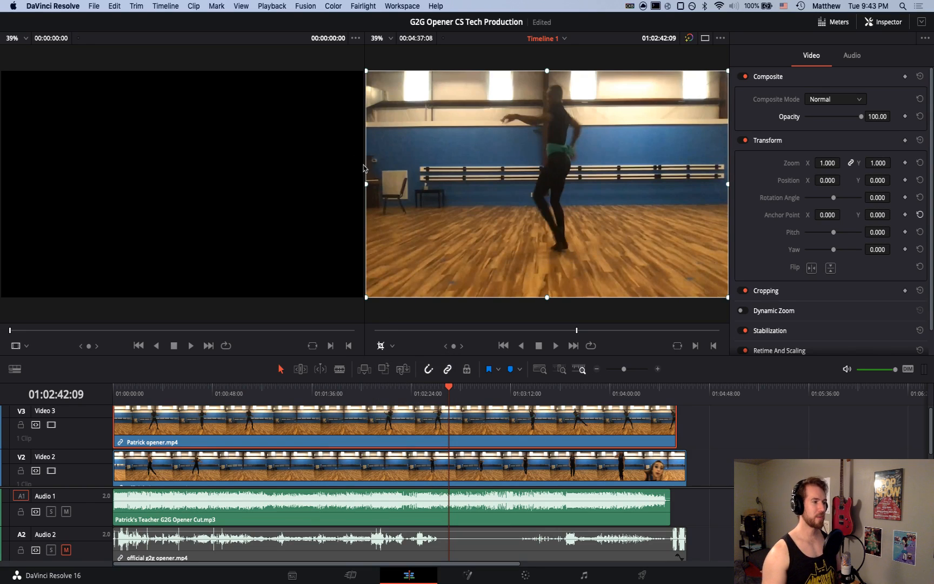
Try cropping Patrick opener.mp4 from its left and right edges, and take back each trial crop
{"action": "left_click_drag", "start_coordinate": [369, 185], "coordinate": [472, 184]}
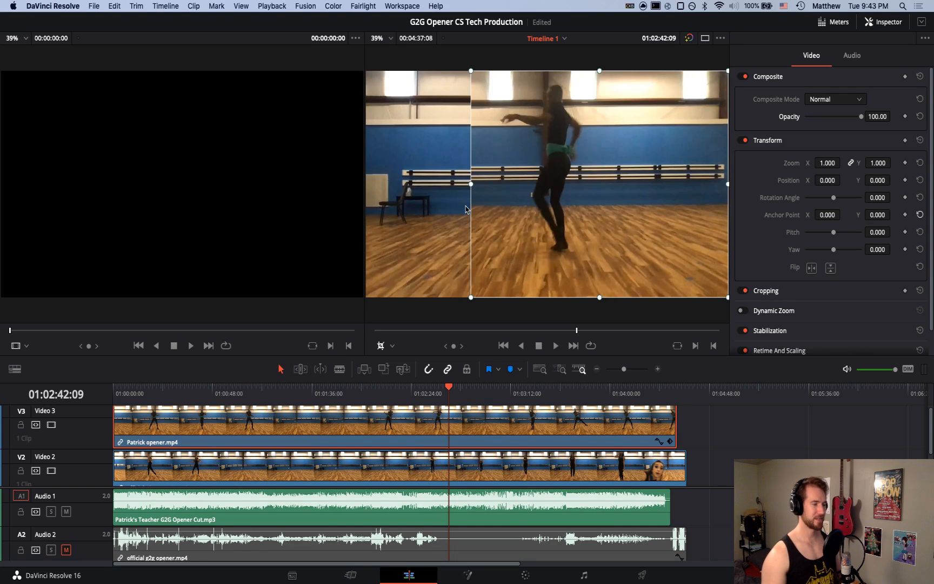
{"action": "key", "text": "super+z"}
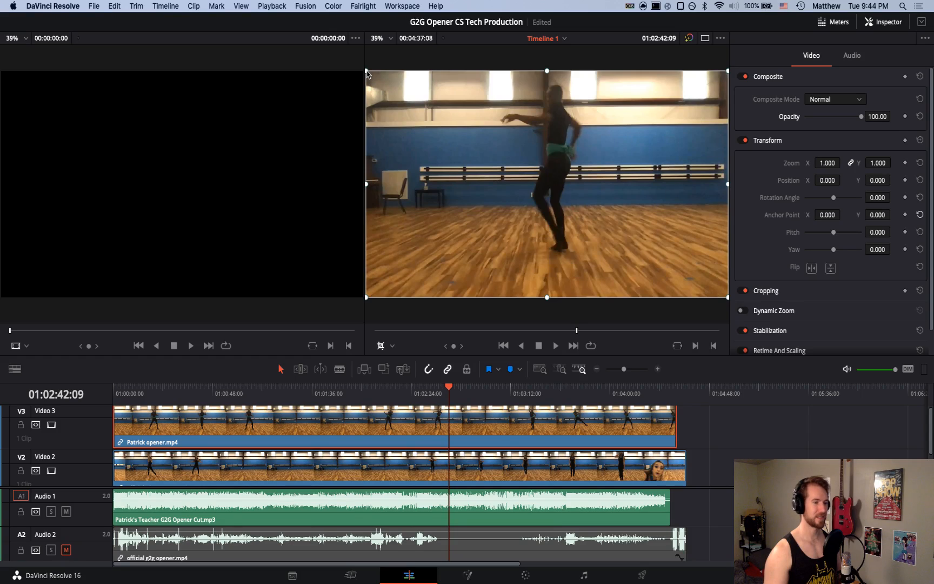
{"action": "mouse_move", "coordinate": [367, 74]}
{"action": "left_mouse_down"}
{"action": "mouse_move", "coordinate": [402, 83]}
{"action": "mouse_move", "coordinate": [384, 79]}
{"action": "mouse_move", "coordinate": [419, 114]}
{"action": "mouse_move", "coordinate": [381, 75]}
{"action": "mouse_move", "coordinate": [406, 73]}
{"action": "mouse_move", "coordinate": [353, 69]}
{"action": "left_mouse_up"}
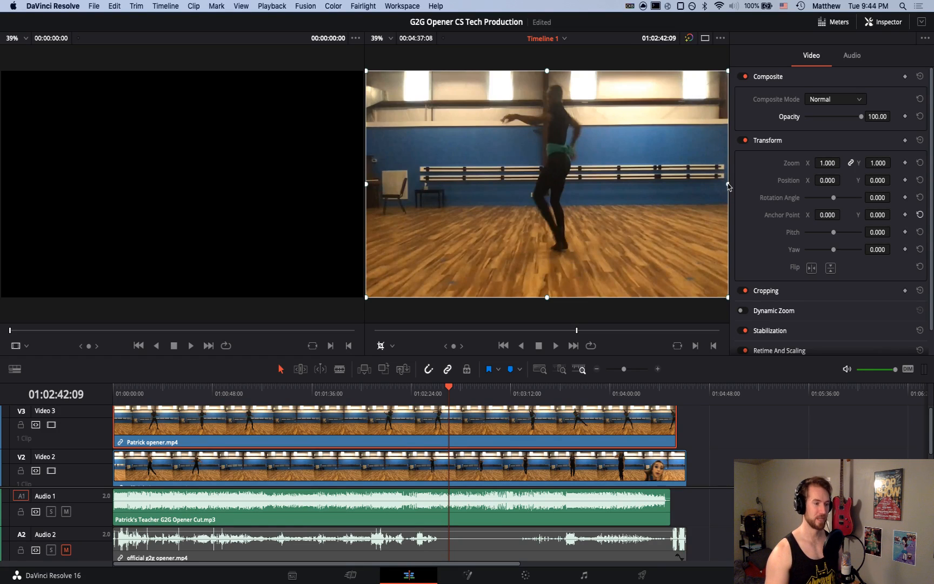
{"action": "mouse_move", "coordinate": [728, 187]}
{"action": "left_mouse_down"}
{"action": "mouse_move", "coordinate": [611, 177]}
{"action": "mouse_move", "coordinate": [744, 176]}
{"action": "left_mouse_up"}
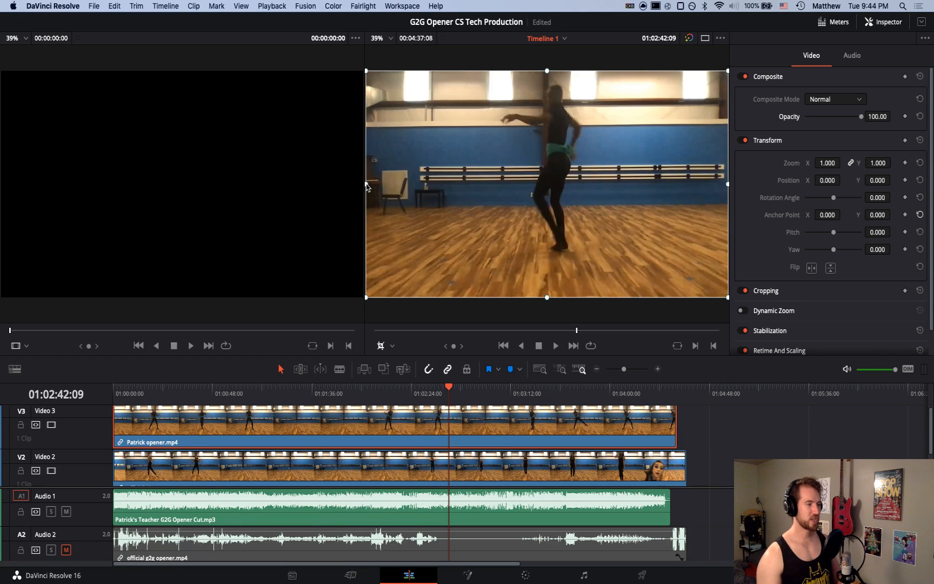
{"action": "left_click_drag", "start_coordinate": [366, 185], "coordinate": [469, 185]}
{"action": "left_click_drag", "start_coordinate": [728, 185], "coordinate": [656, 199]}
{"action": "key", "text": "super+z"}
{"action": "key", "text": "super+z"}
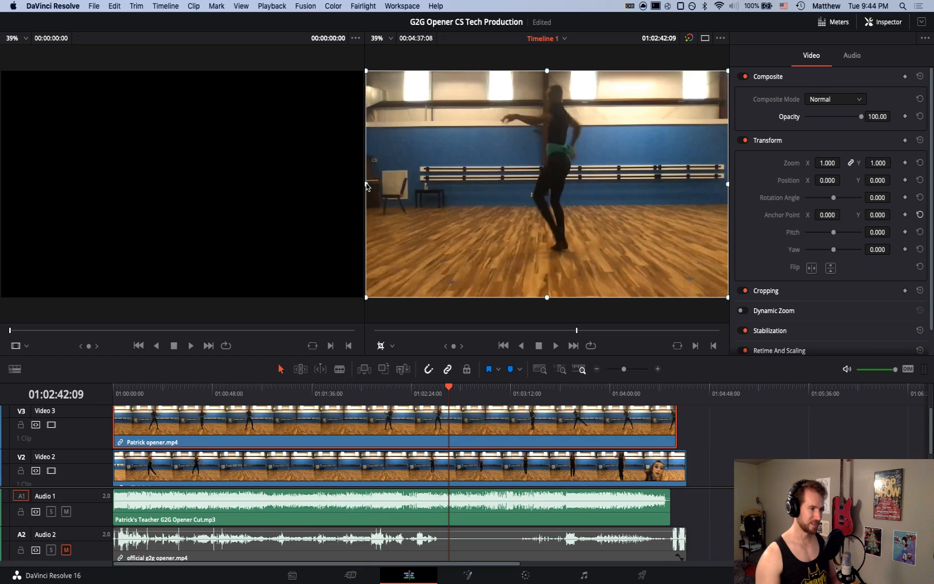
{"action": "left_click_drag", "start_coordinate": [366, 187], "coordinate": [466, 187]}
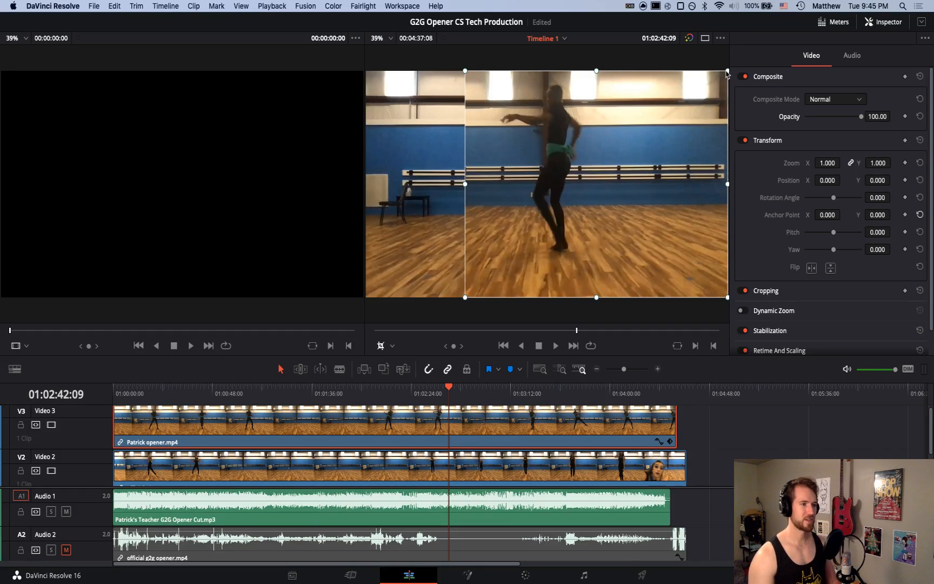
{"action": "left_click_drag", "start_coordinate": [465, 185], "coordinate": [350, 193]}
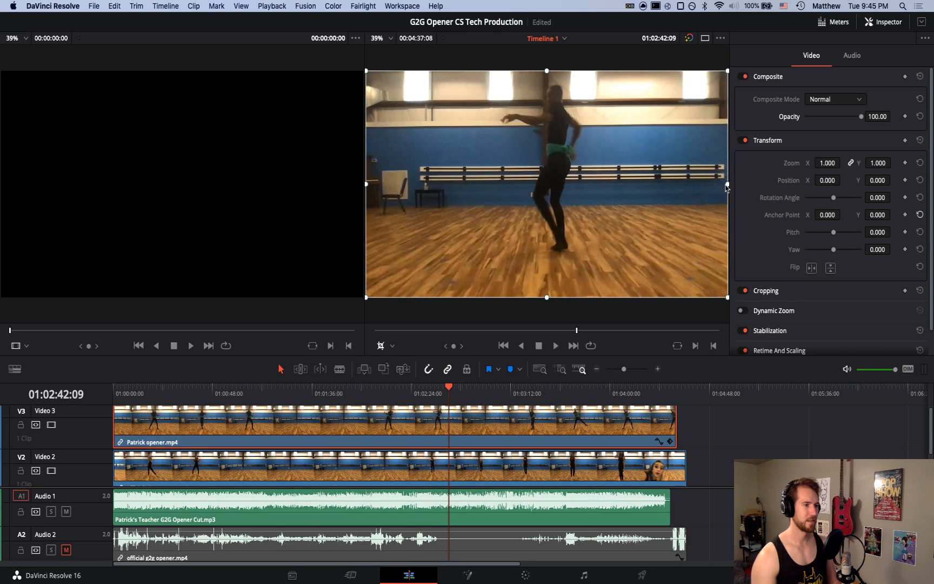
Crop Patrick opener.mp4 from both sides to about half the frame width and shift the crop window right around the dancer
{"action": "left_click_drag", "start_coordinate": [728, 187], "coordinate": [622, 194]}
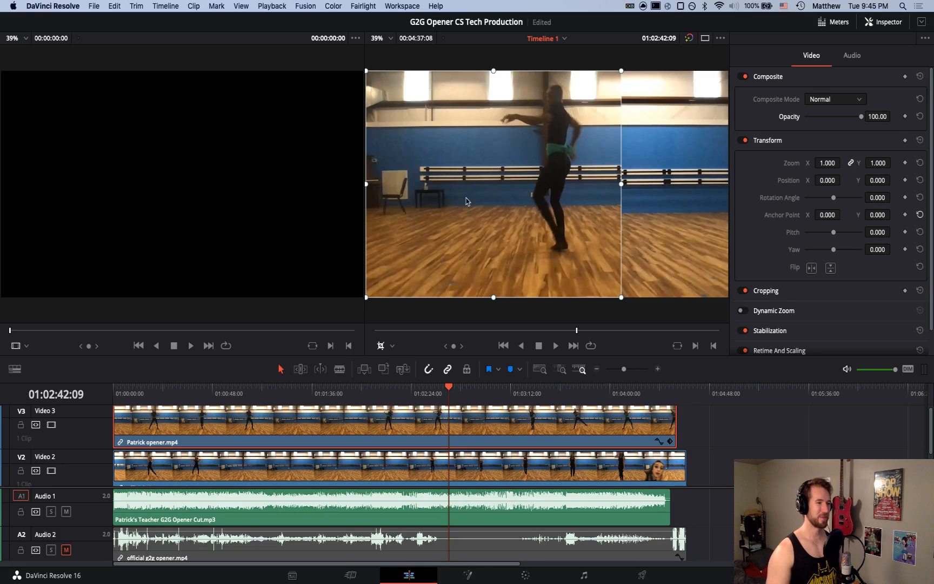
{"action": "left_click_drag", "start_coordinate": [370, 187], "coordinate": [442, 190]}
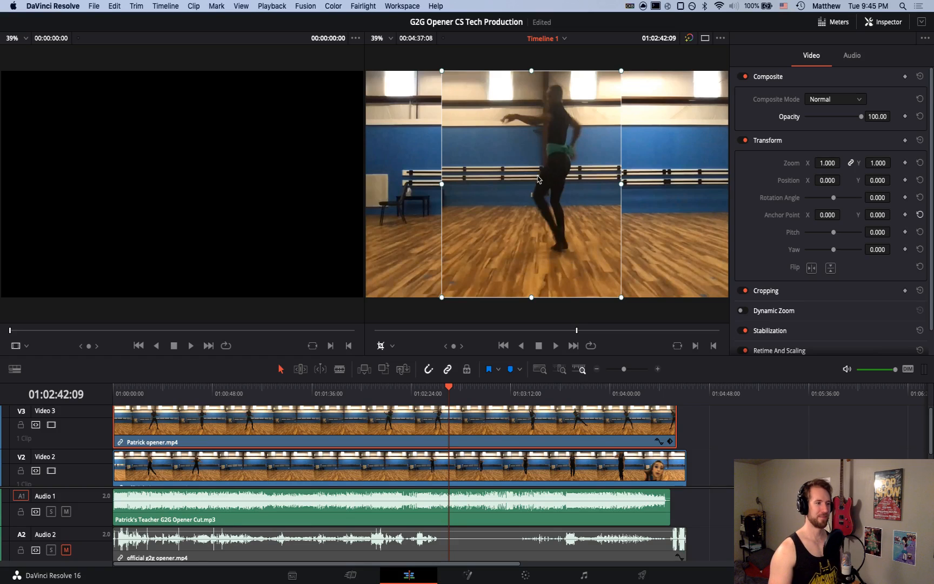
{"action": "left_click_drag", "start_coordinate": [589, 217], "coordinate": [609, 215]}
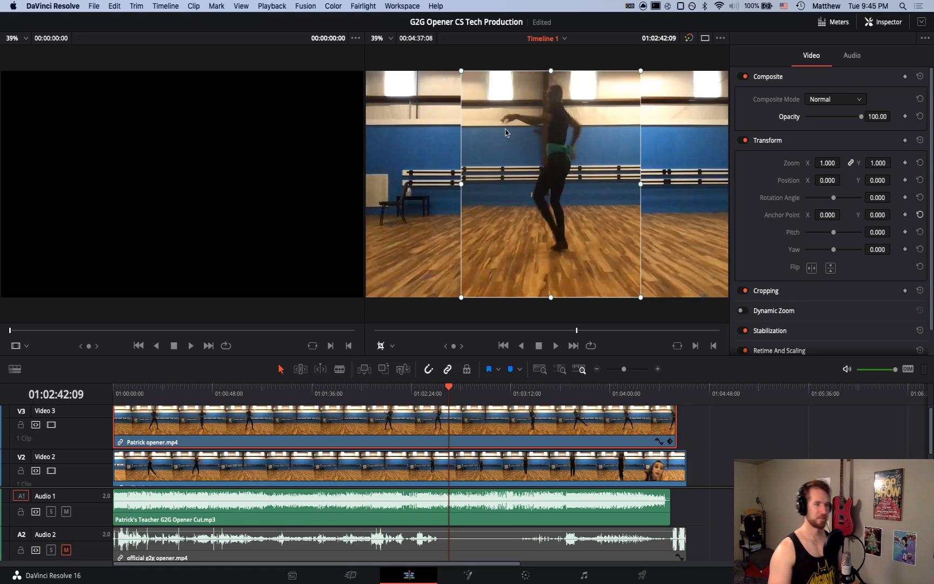
Load the matching frame of Patrick opener.mp4 into the source viewer and return to the timeline picture
{"action": "key", "text": "f"}
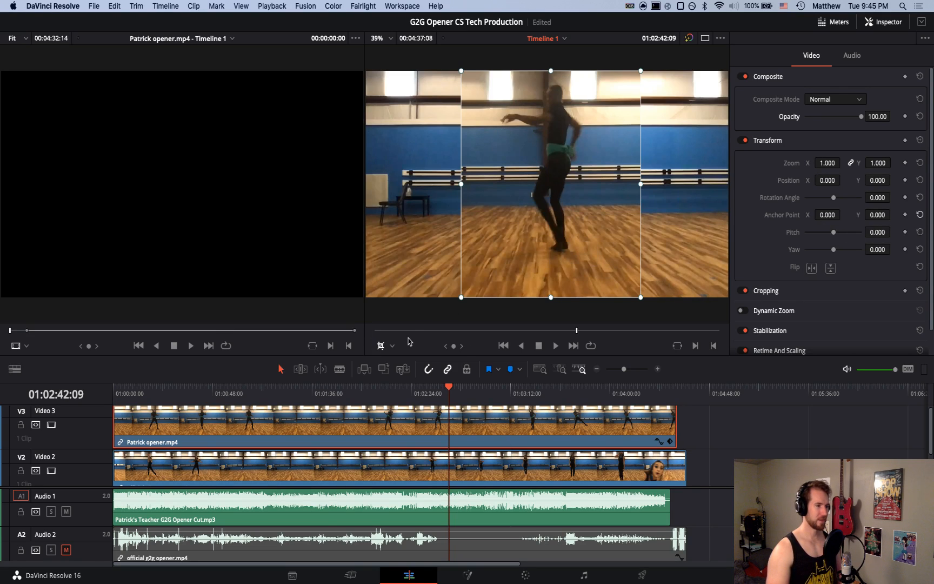
{"action": "key", "text": "q"}
{"action": "left_click", "coordinate": [530, 250]}
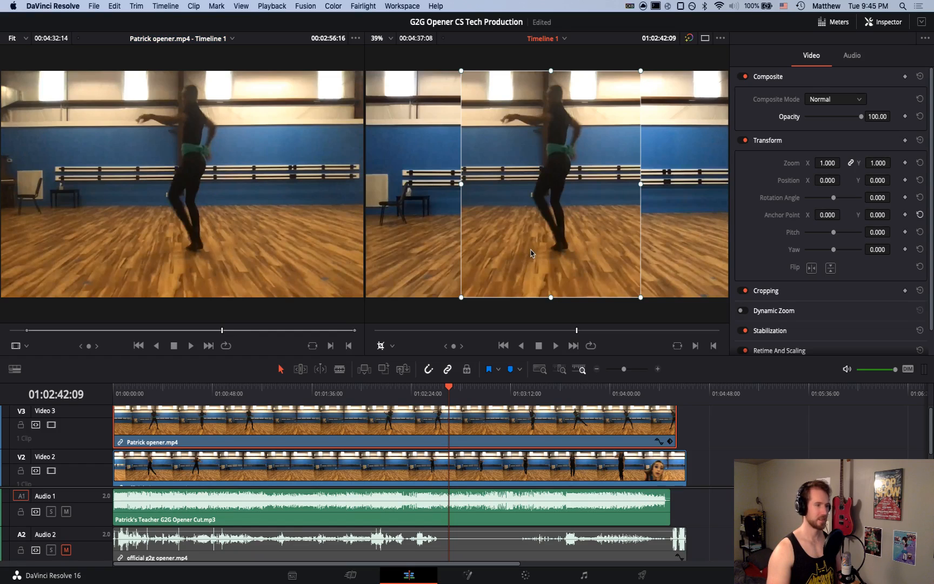
Replace the Crop overlay with the Transform overlay on Patrick opener.mp4
{"action": "left_click", "coordinate": [392, 347]}
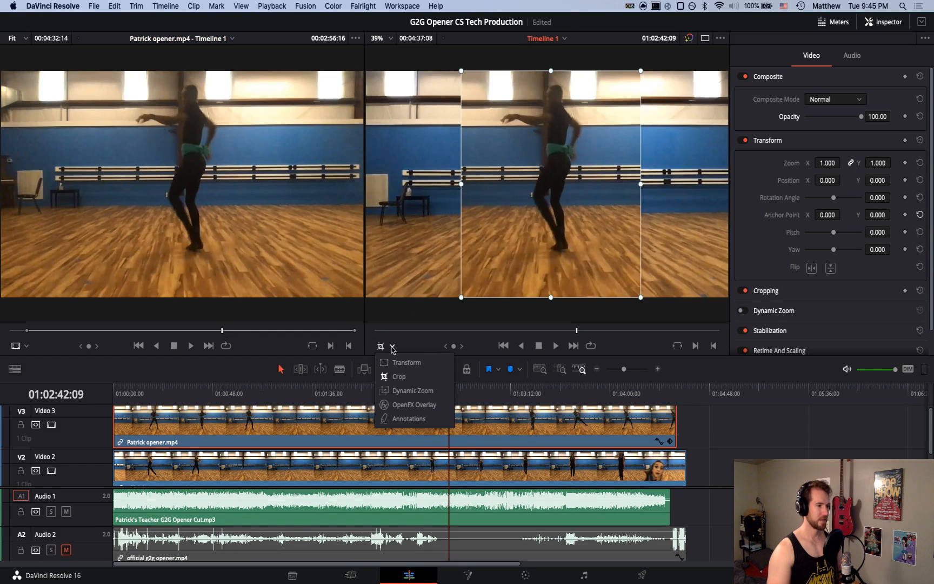
{"action": "left_click", "coordinate": [393, 345]}
{"action": "left_click", "coordinate": [380, 346]}
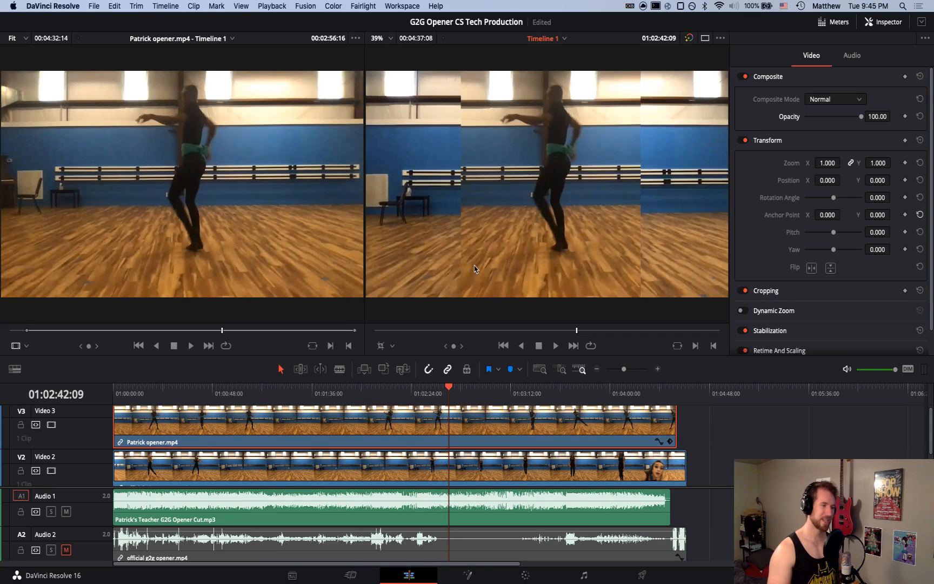
{"action": "left_click", "coordinate": [393, 346]}
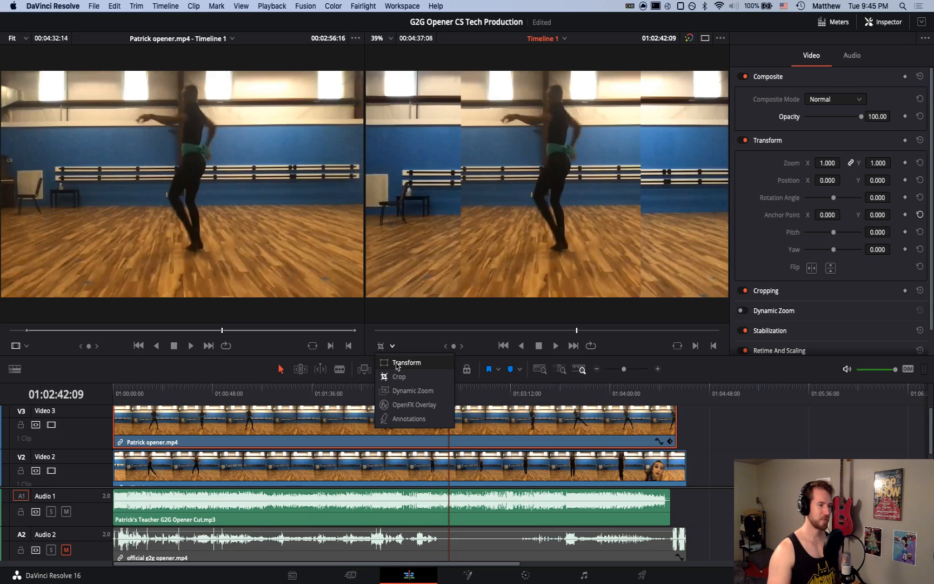
{"action": "left_click", "coordinate": [398, 364]}
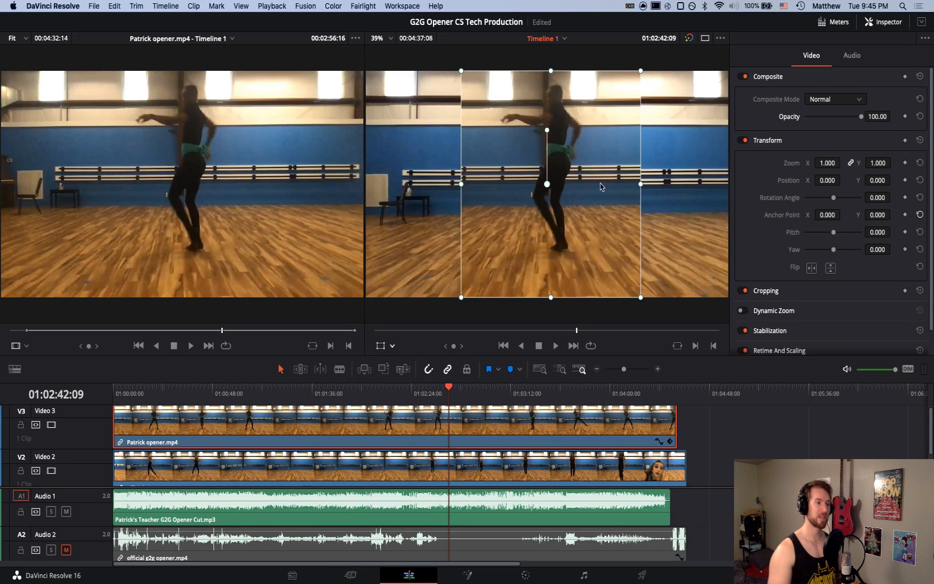
Try scaling the cropped Patrick opener.mp4 down to a zoom of 0.979, and undo it
{"action": "mouse_move", "coordinate": [640, 70]}
{"action": "left_mouse_down"}
{"action": "mouse_move", "coordinate": [609, 89]}
{"action": "mouse_move", "coordinate": [595, 129]}
{"action": "mouse_move", "coordinate": [617, 86]}
{"action": "mouse_move", "coordinate": [667, 54]}
{"action": "mouse_move", "coordinate": [682, 27]}
{"action": "mouse_move", "coordinate": [626, 74]}
{"action": "mouse_move", "coordinate": [635, 76]}
{"action": "left_mouse_up"}
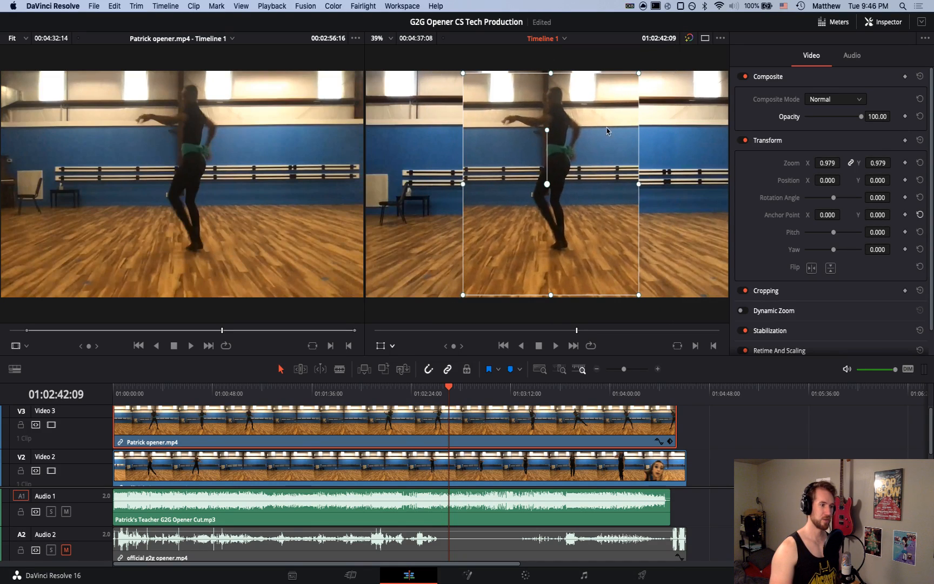
{"action": "left_click_drag", "start_coordinate": [547, 130], "coordinate": [547, 87]}
{"action": "key", "text": "super+z"}
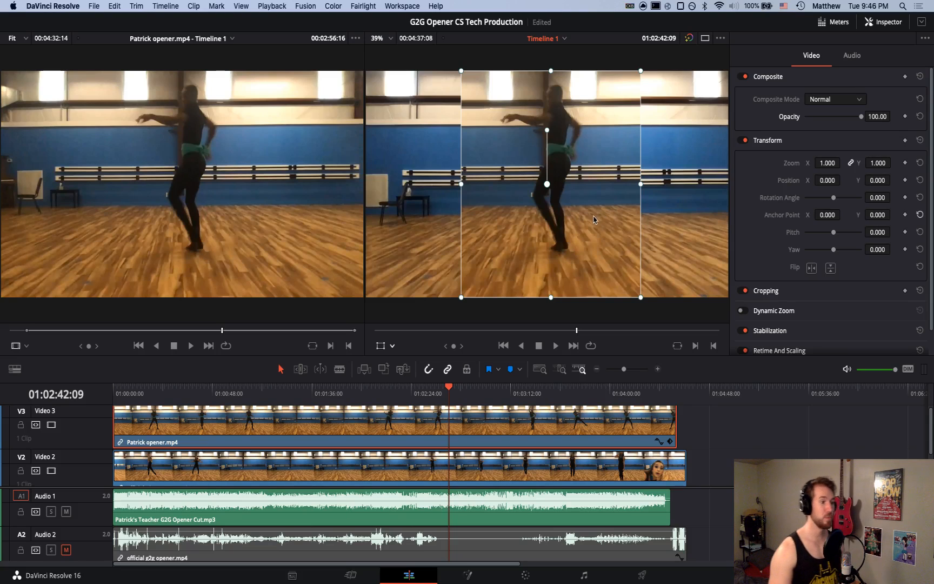
Move the cropped Patrick opener.mp4 into the picture's right half at Position X 461.315 and enlarge the timeline viewer
{"action": "left_click_drag", "start_coordinate": [621, 218], "coordinate": [681, 214]}
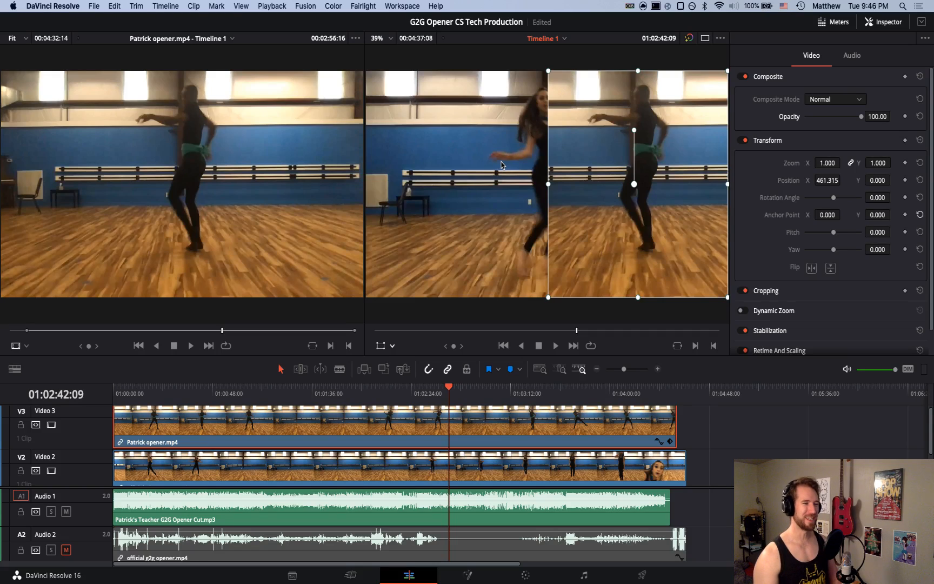
{"action": "left_click", "coordinate": [705, 39]}
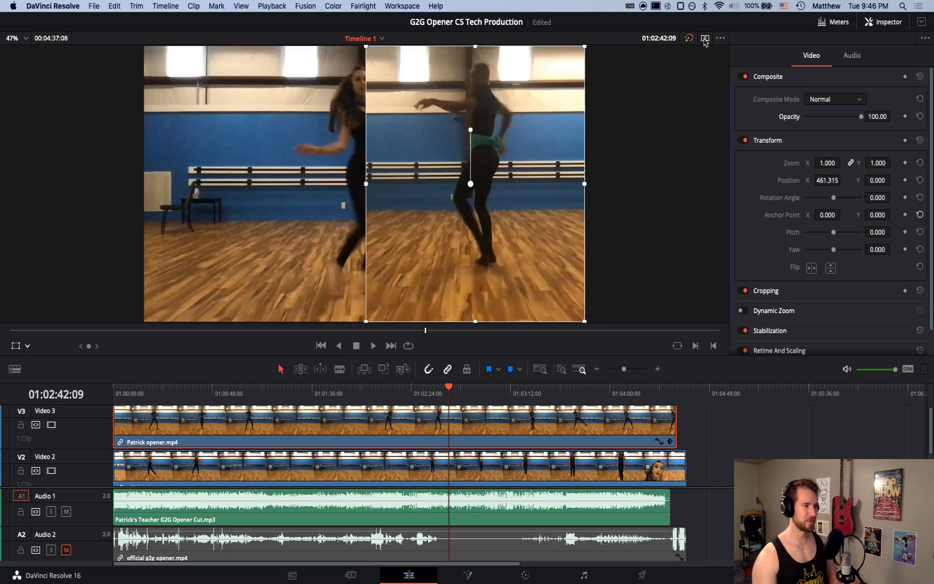
{"action": "left_click", "coordinate": [705, 39]}
{"action": "left_click", "coordinate": [705, 39]}
{"action": "left_click", "coordinate": [705, 39]}
{"action": "left_click", "coordinate": [705, 39]}
{"action": "left_click", "coordinate": [705, 39]}
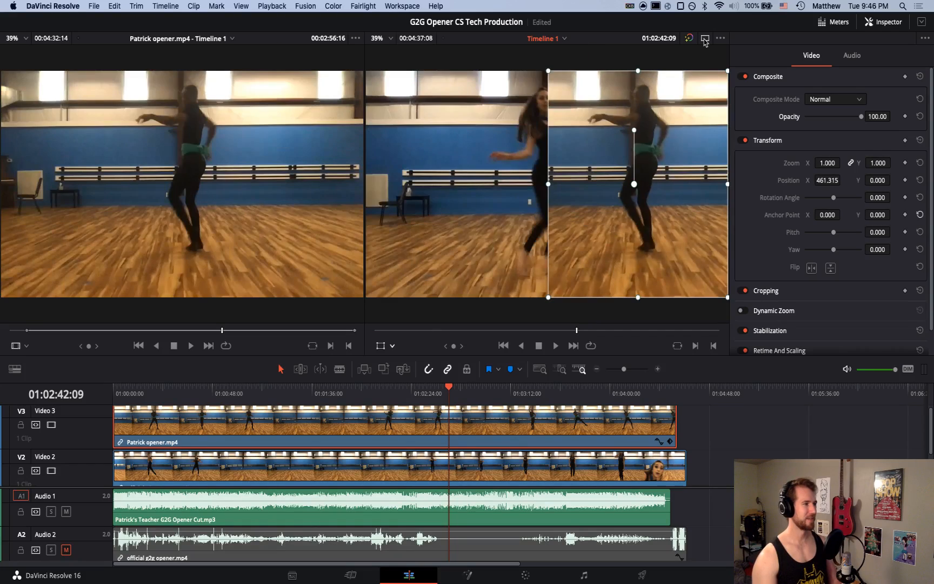
{"action": "left_click", "coordinate": [705, 39]}
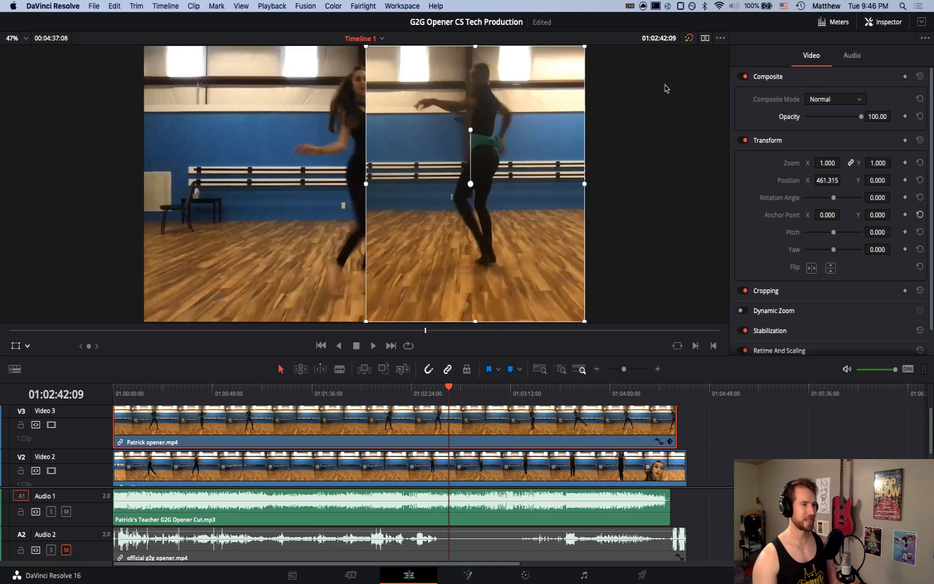
Try the viewer options Show All Video Frames and Gang Viewers, turning each back off
{"action": "left_click", "coordinate": [721, 39]}
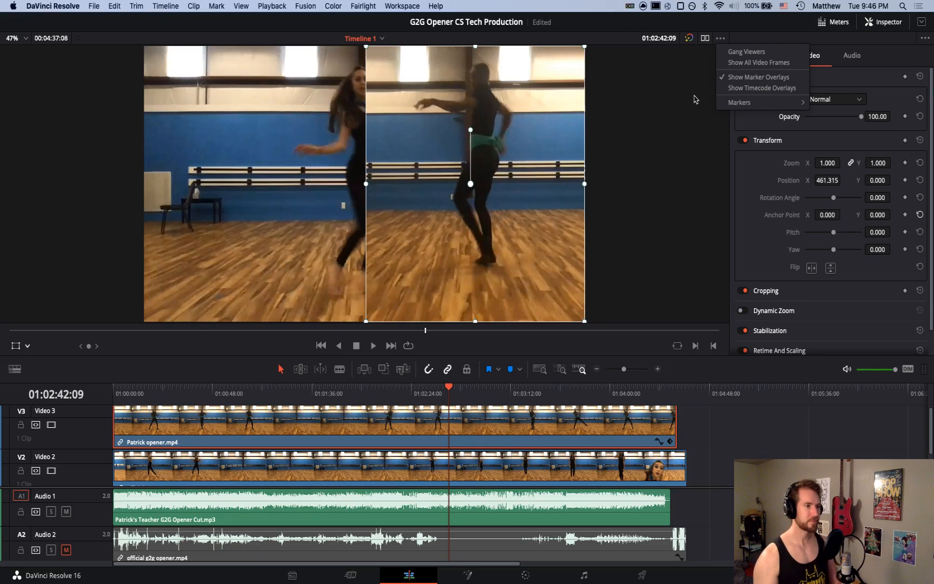
{"action": "left_click", "coordinate": [758, 65]}
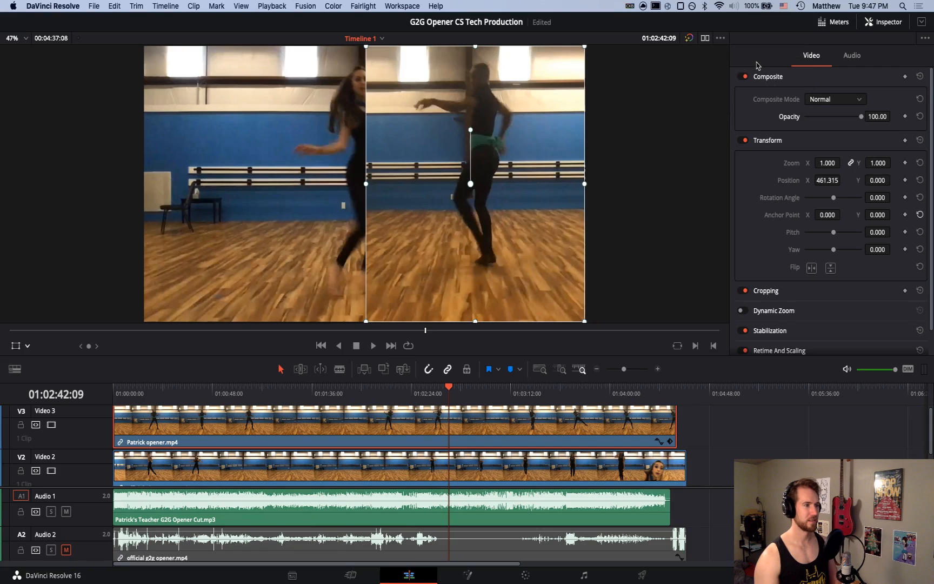
{"action": "left_click", "coordinate": [722, 39]}
{"action": "left_click", "coordinate": [728, 64]}
{"action": "left_click", "coordinate": [721, 38]}
{"action": "left_click", "coordinate": [747, 51]}
{"action": "left_click", "coordinate": [721, 38]}
{"action": "left_click", "coordinate": [726, 51]}
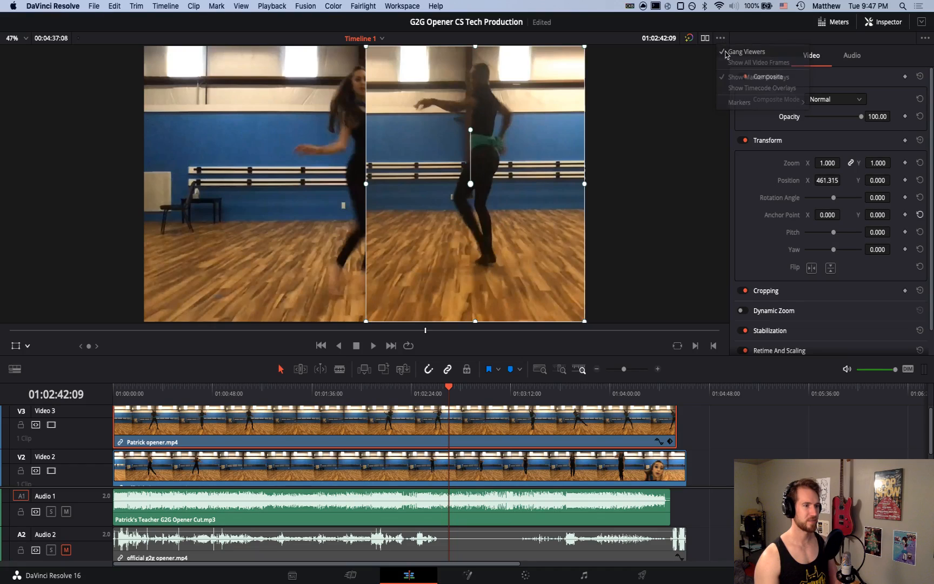
{"action": "left_click", "coordinate": [721, 38]}
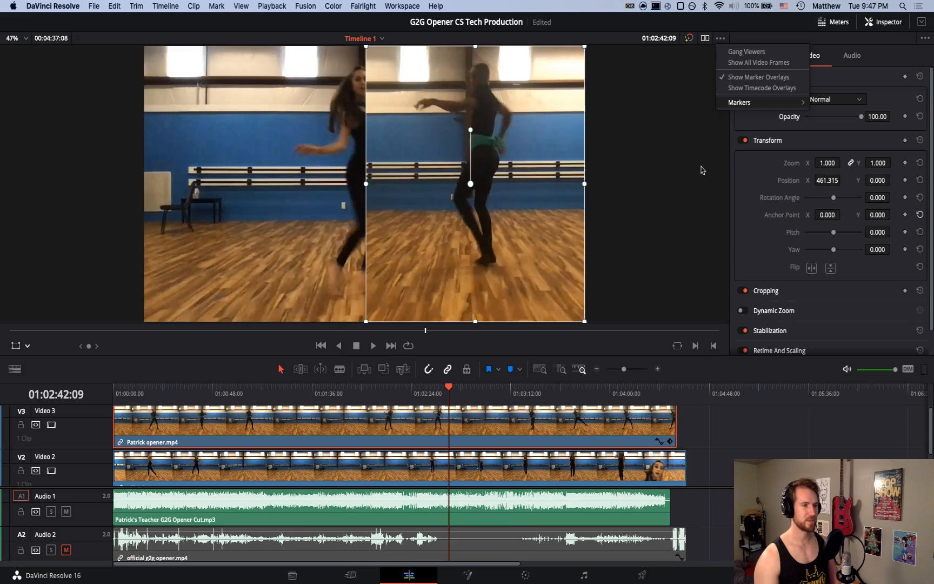
{"action": "left_click", "coordinate": [683, 94]}
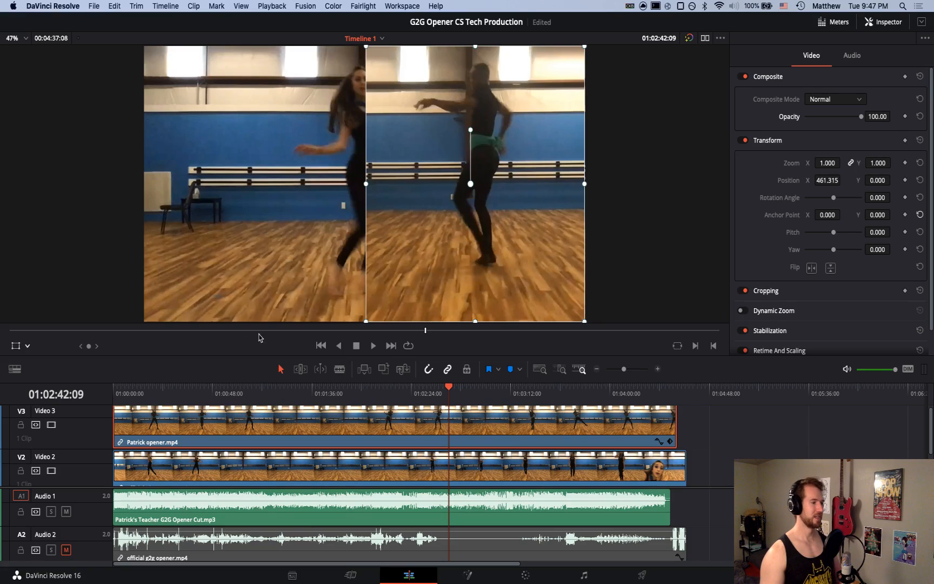
Hide the Transform overlay and view the combined dancers in dual-viewer and enlarged single-viewer layouts
{"action": "left_click", "coordinate": [16, 347]}
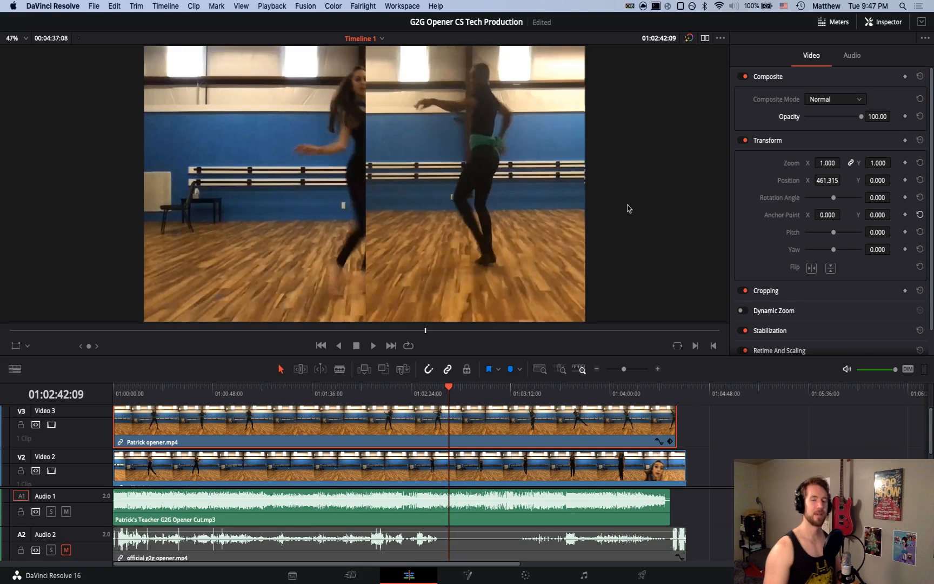
{"action": "left_click", "coordinate": [706, 38]}
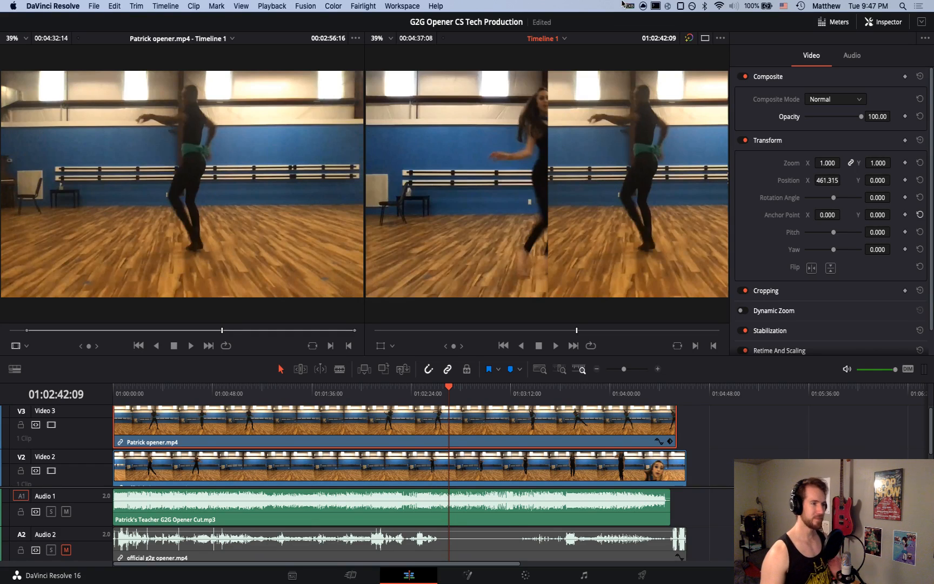
{"action": "left_click", "coordinate": [705, 38]}
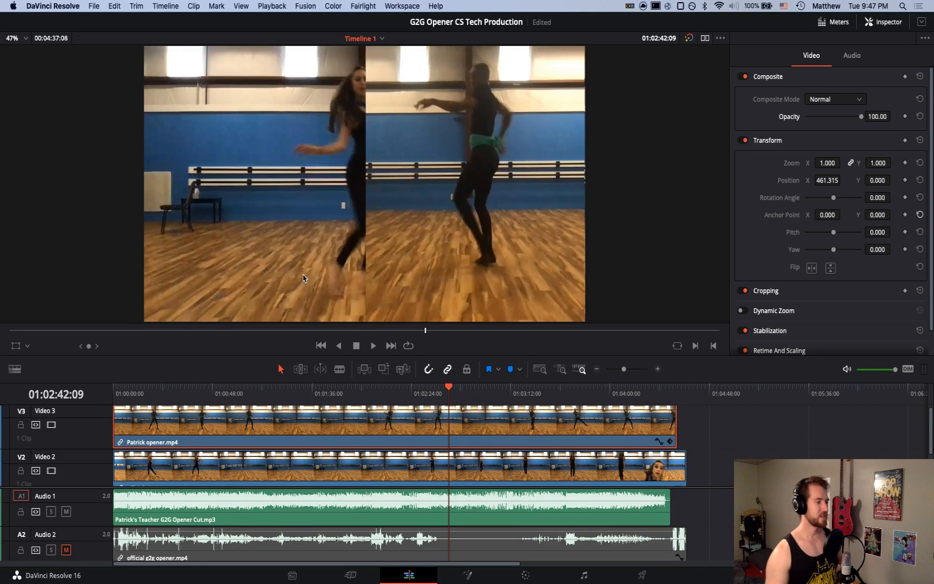
Crop official g2g opener.mp4 on Video 2 to about half the picture's width and slide the crop area to the middle around the dancer
{"action": "left_click", "coordinate": [310, 472]}
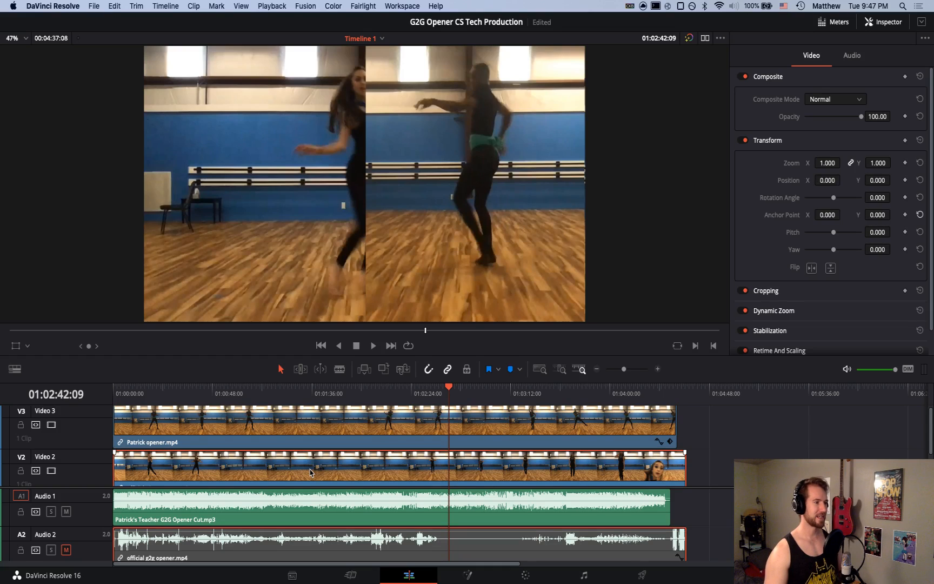
{"action": "left_click", "coordinate": [27, 347]}
{"action": "left_click", "coordinate": [33, 377]}
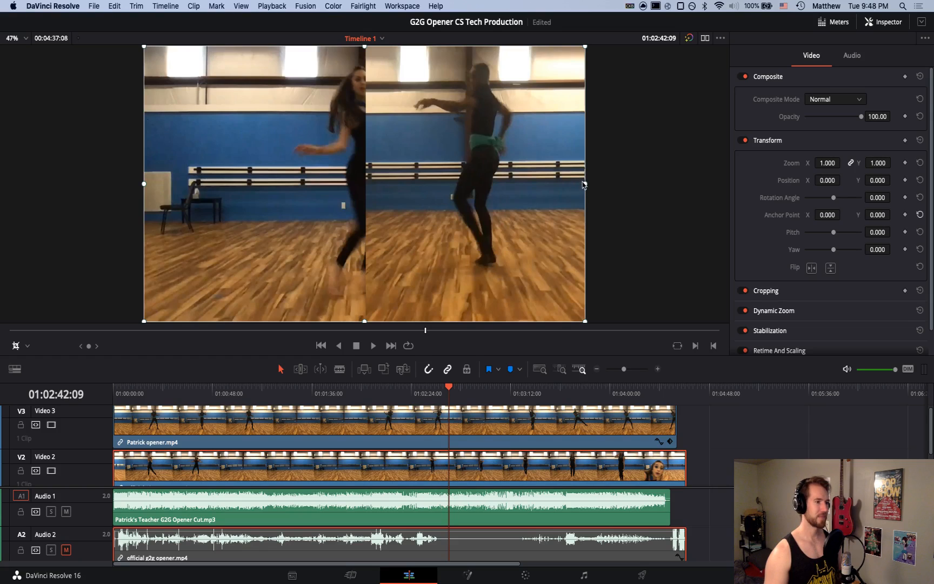
{"action": "left_click_drag", "start_coordinate": [586, 187], "coordinate": [367, 194]}
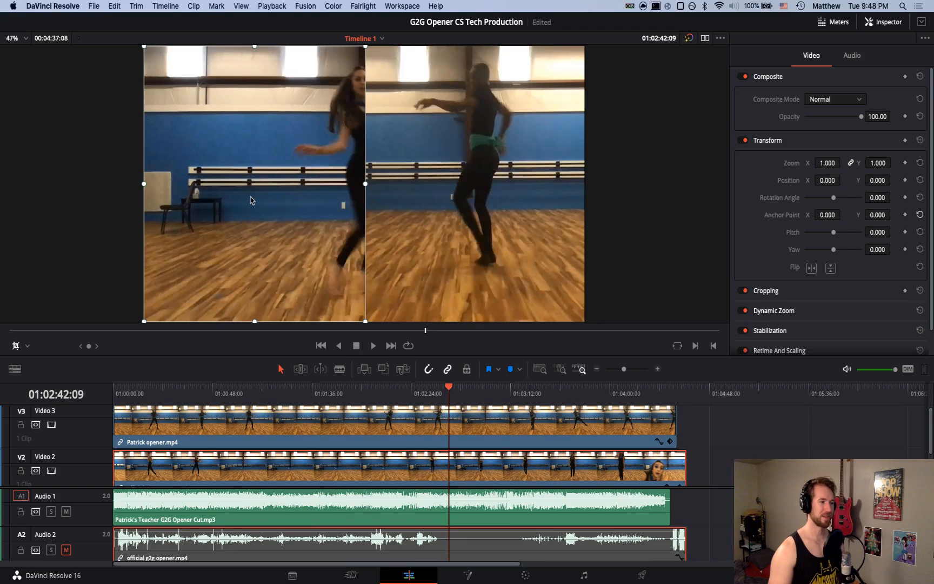
{"action": "left_click_drag", "start_coordinate": [251, 200], "coordinate": [358, 197]}
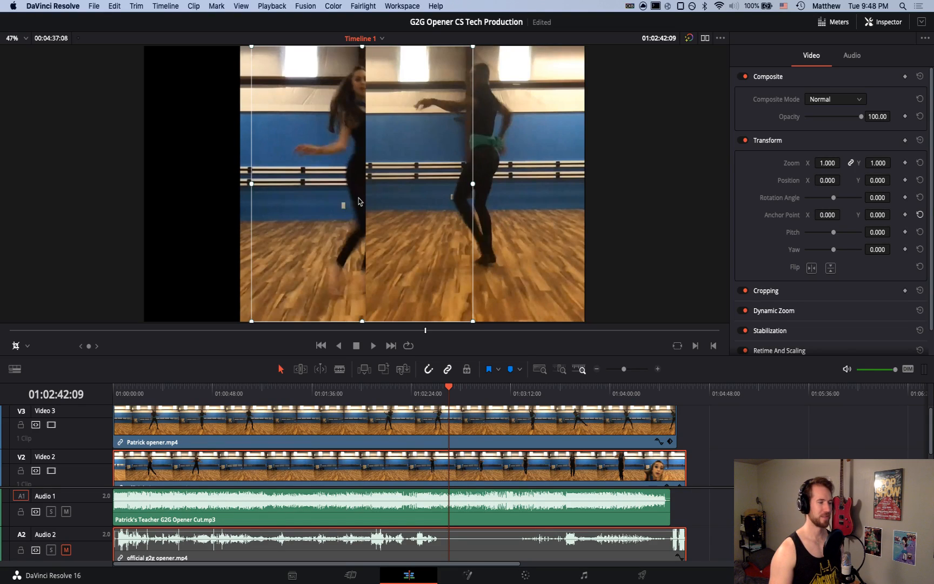
{"action": "left_click_drag", "start_coordinate": [347, 220], "coordinate": [348, 221]}
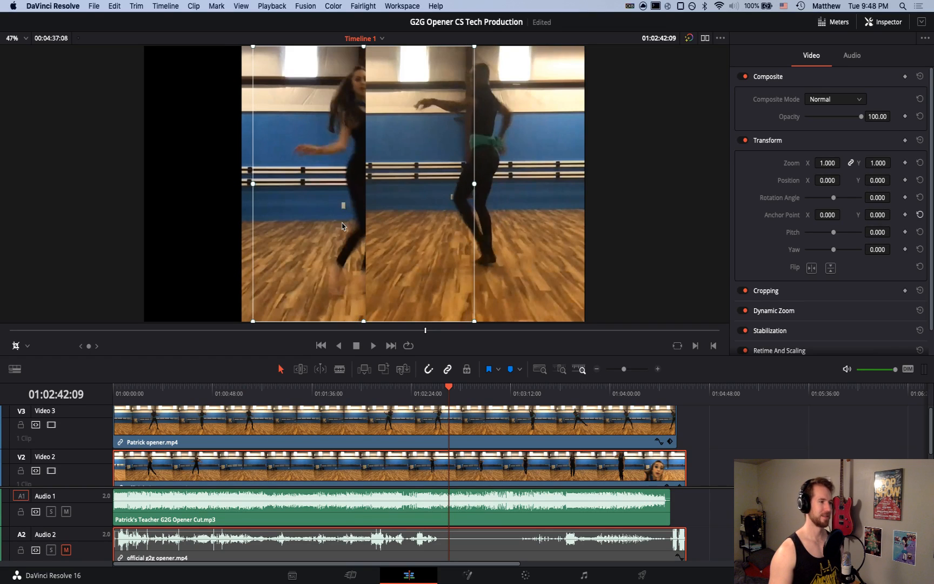
Move official g2g opener.mp4 into the picture's left half at Position X -474.353, Y 2.118, and hide the Transform overlay
{"action": "left_click", "coordinate": [17, 347]}
{"action": "left_click", "coordinate": [27, 346]}
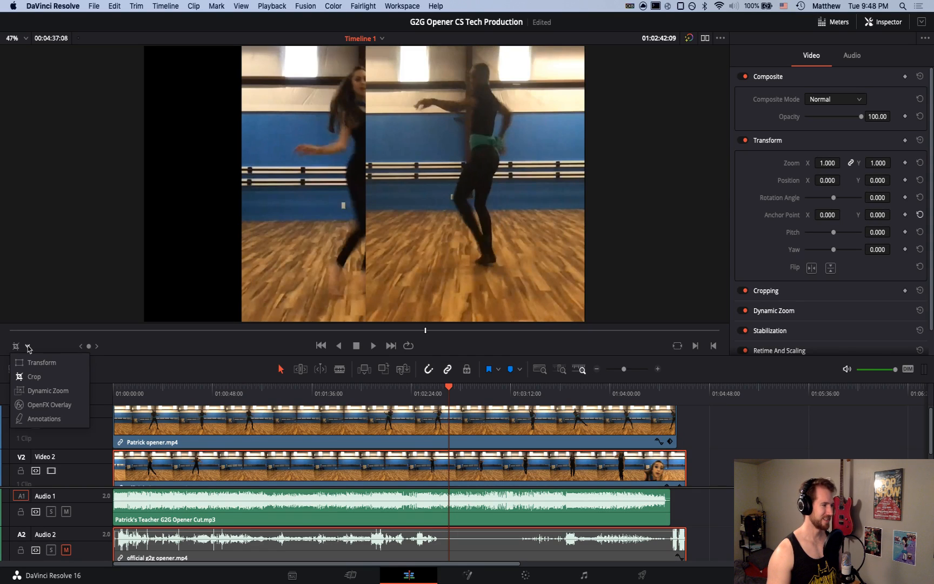
{"action": "left_click", "coordinate": [34, 362]}
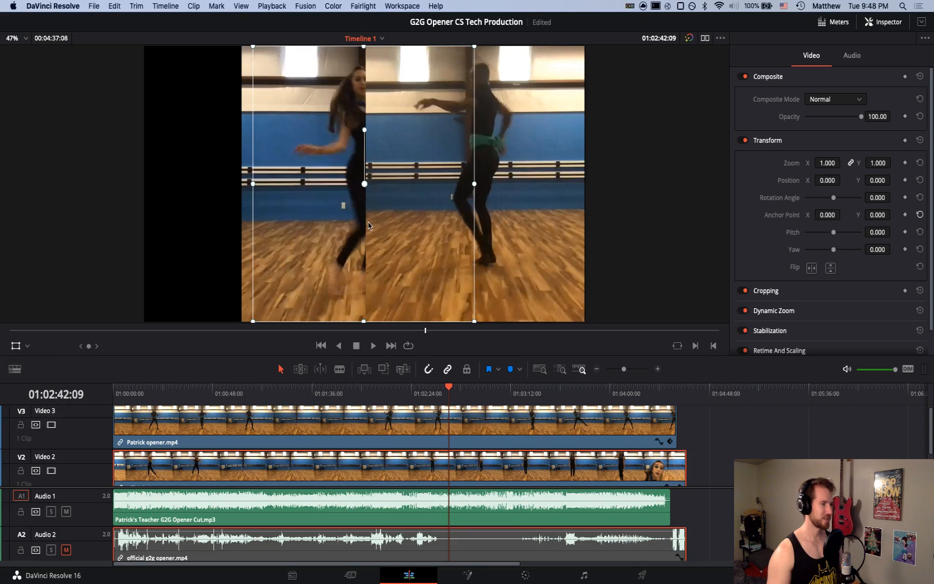
{"action": "left_click_drag", "start_coordinate": [352, 219], "coordinate": [251, 222]}
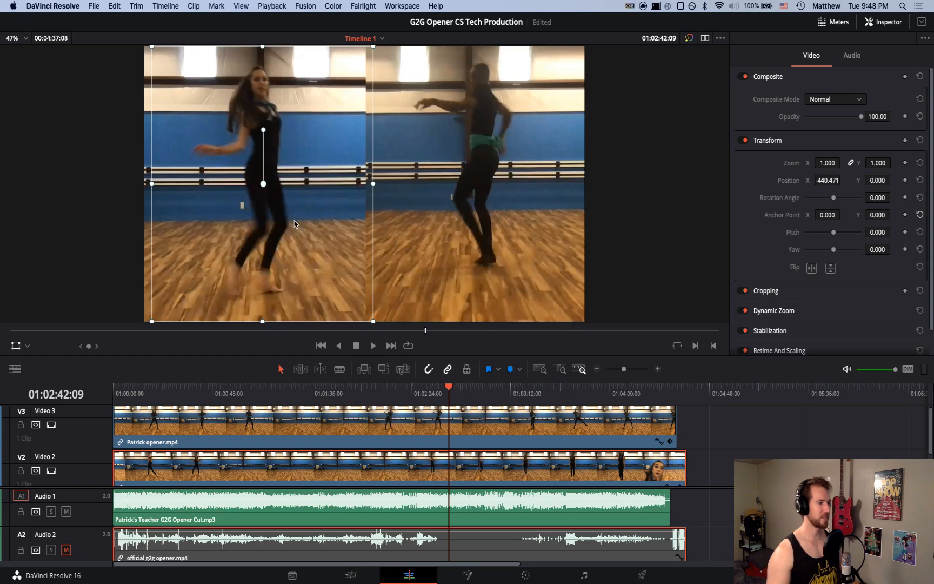
{"action": "mouse_move", "coordinate": [297, 225]}
{"action": "left_mouse_down"}
{"action": "mouse_move", "coordinate": [275, 224]}
{"action": "mouse_move", "coordinate": [289, 226]}
{"action": "left_mouse_up"}
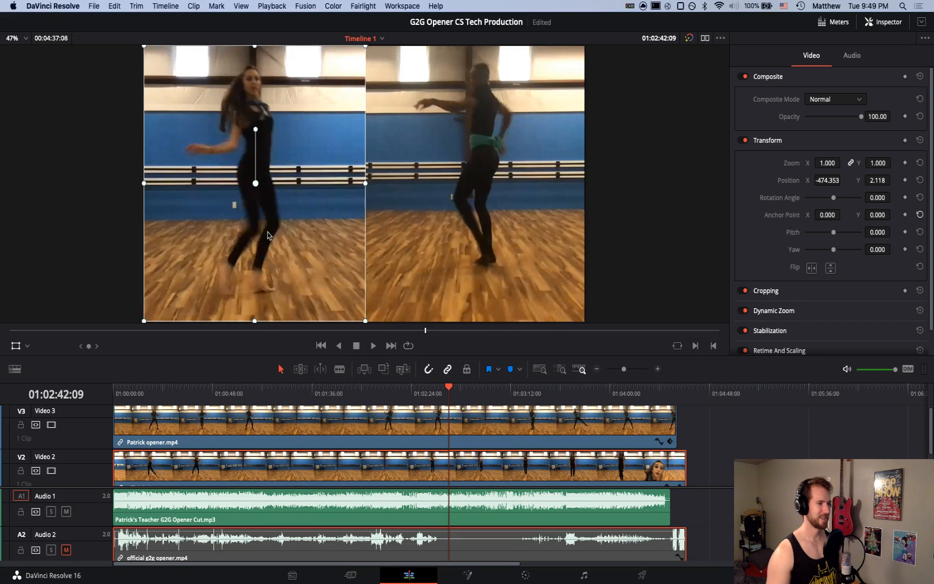
{"action": "left_click", "coordinate": [16, 346]}
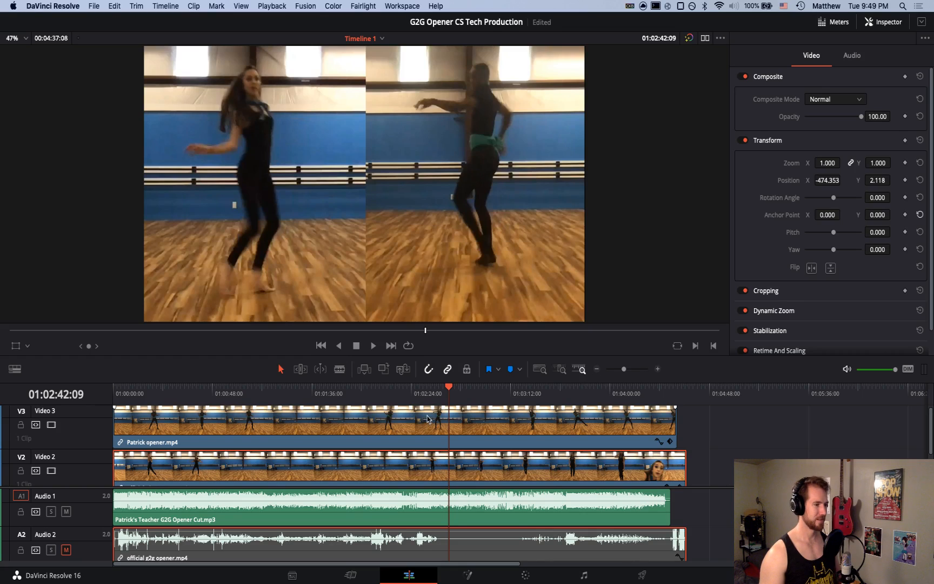
Play the side-by-side dancers from 01:02:31:08 and stop playback at 01:02:45:18
{"action": "left_click", "coordinate": [426, 387]}
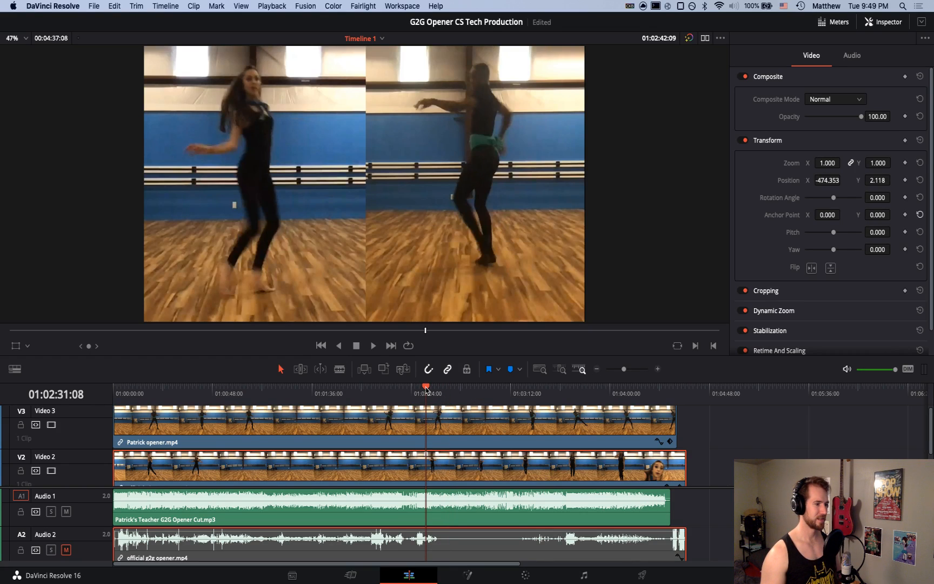
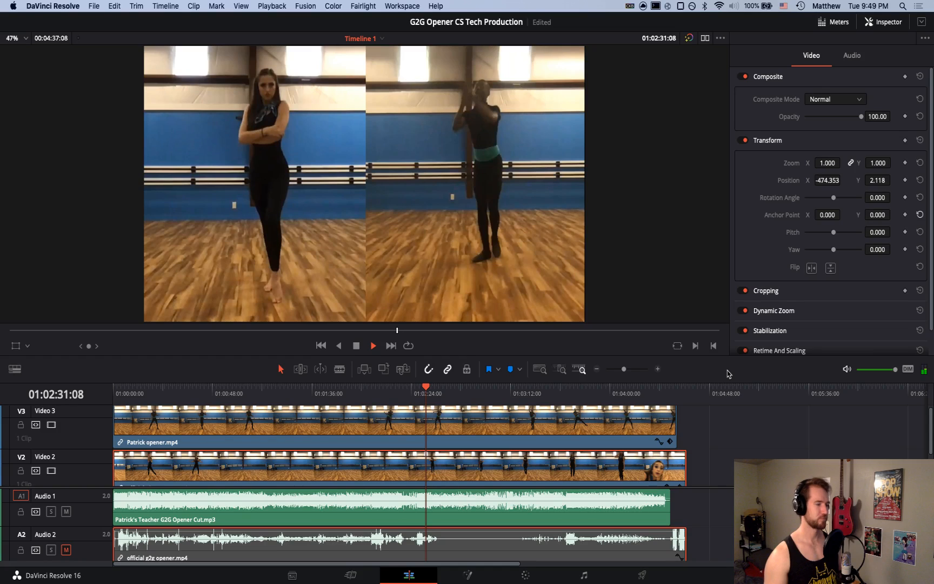
{"action": "key", "text": "space"}
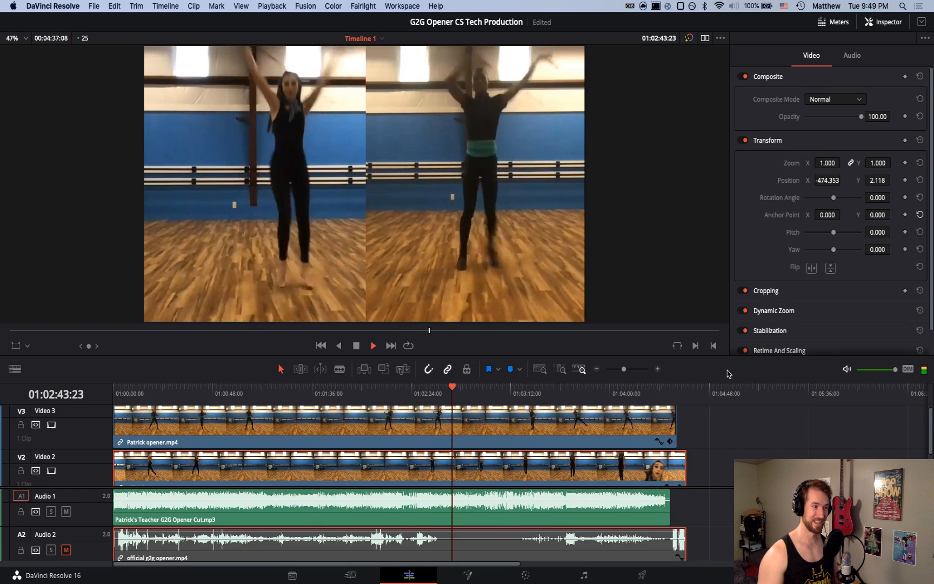
{"action": "key", "text": "space"}
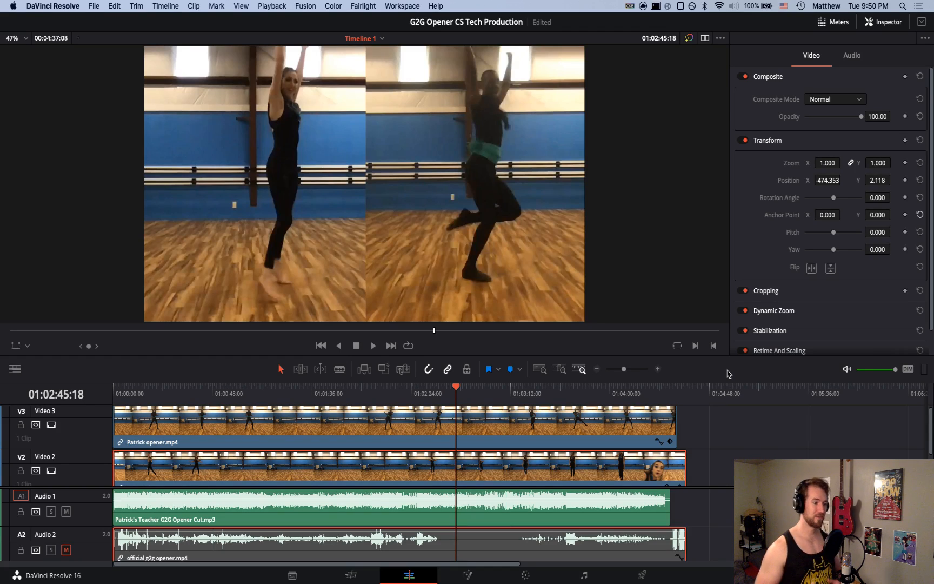
Check the side-by-side framing at several points of the timeline, from 01:00:04:11 to 01:02:37:23, finishing at 01:02:40:00
{"action": "left_click", "coordinate": [226, 387]}
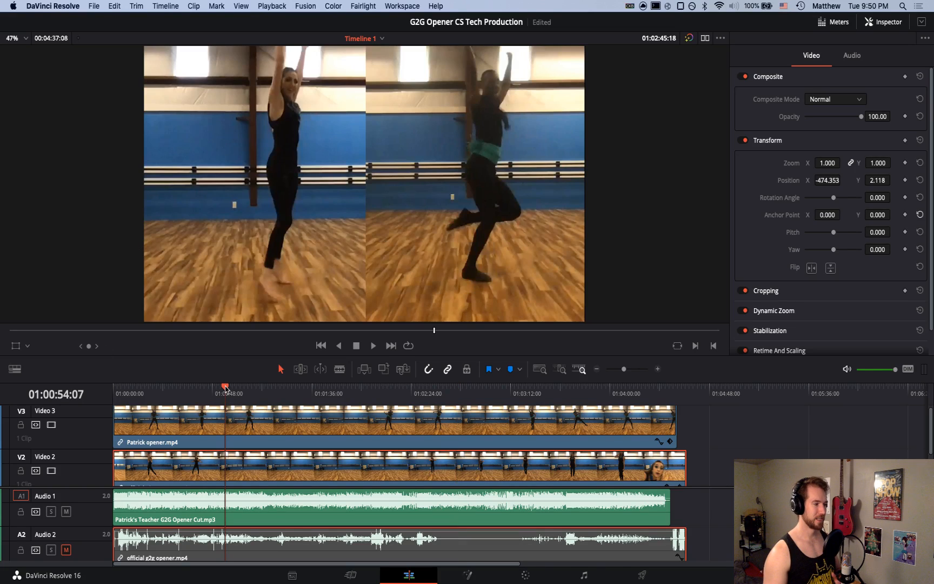
{"action": "left_click", "coordinate": [440, 389]}
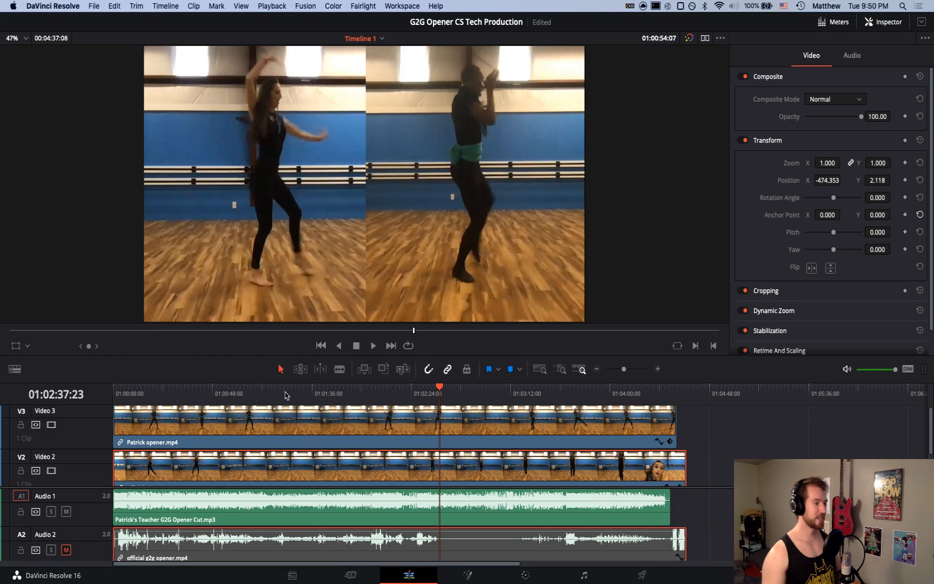
{"action": "left_click", "coordinate": [313, 388]}
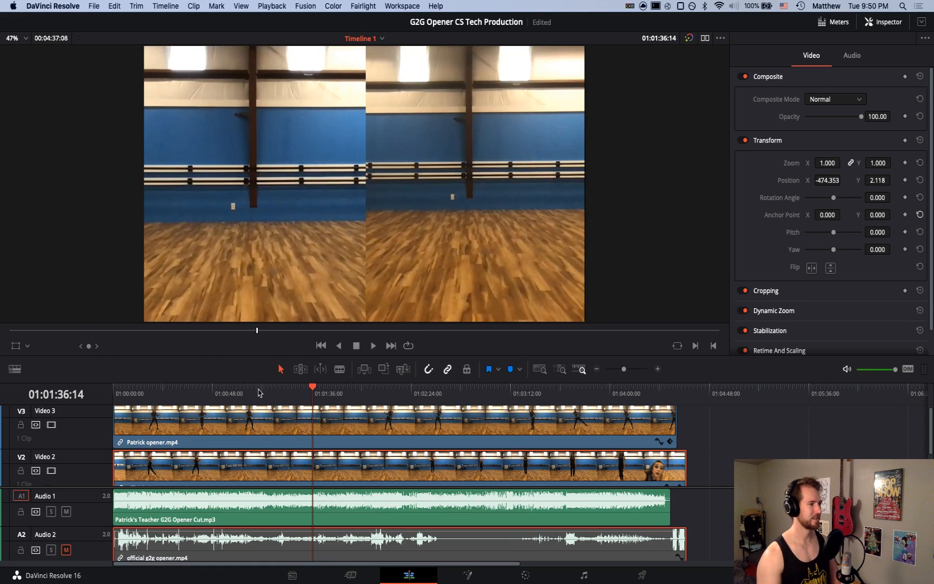
{"action": "left_click", "coordinate": [122, 389]}
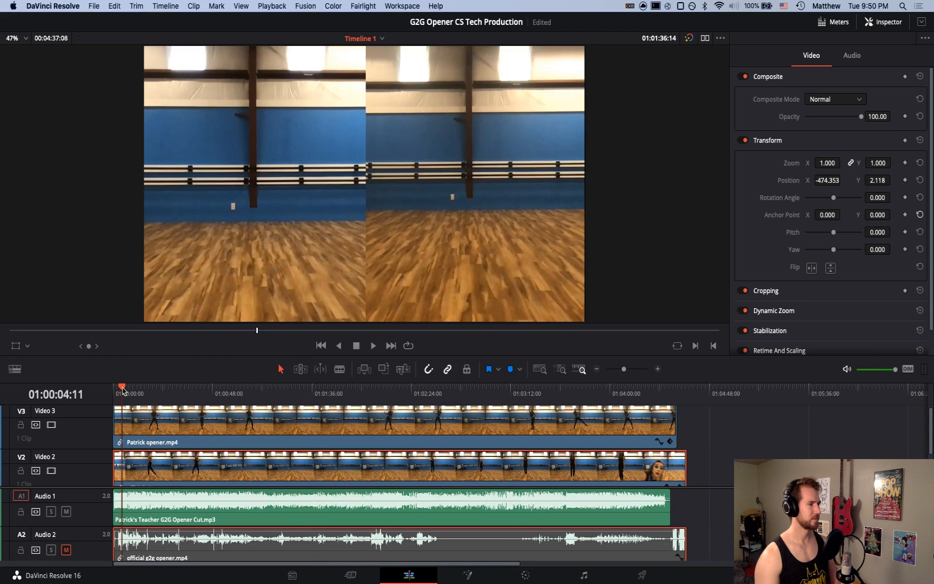
{"action": "left_click", "coordinate": [444, 388]}
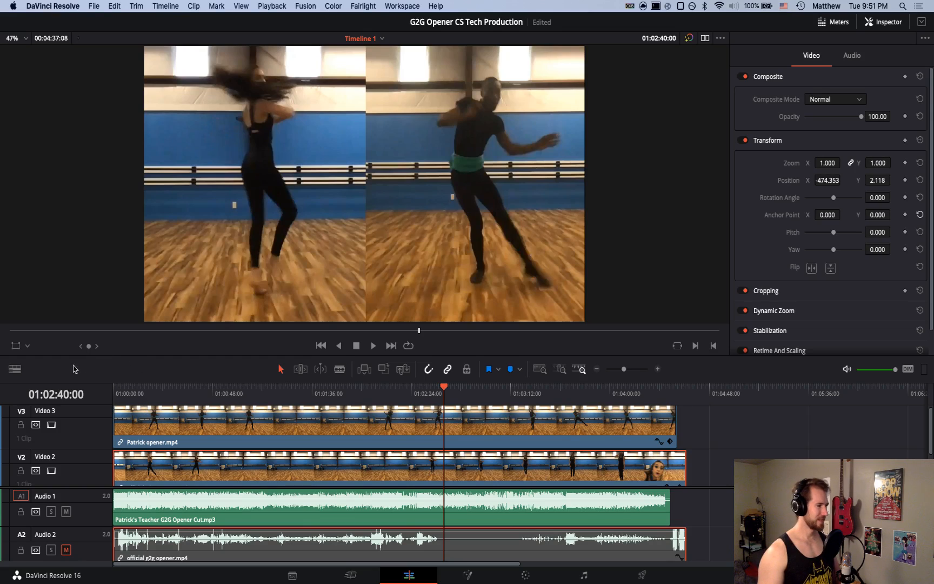
Remove the right and left cropping from official g2g opener.mp4 by extending its crop area to the full frame width
{"action": "left_click", "coordinate": [28, 348]}
{"action": "left_click", "coordinate": [29, 379]}
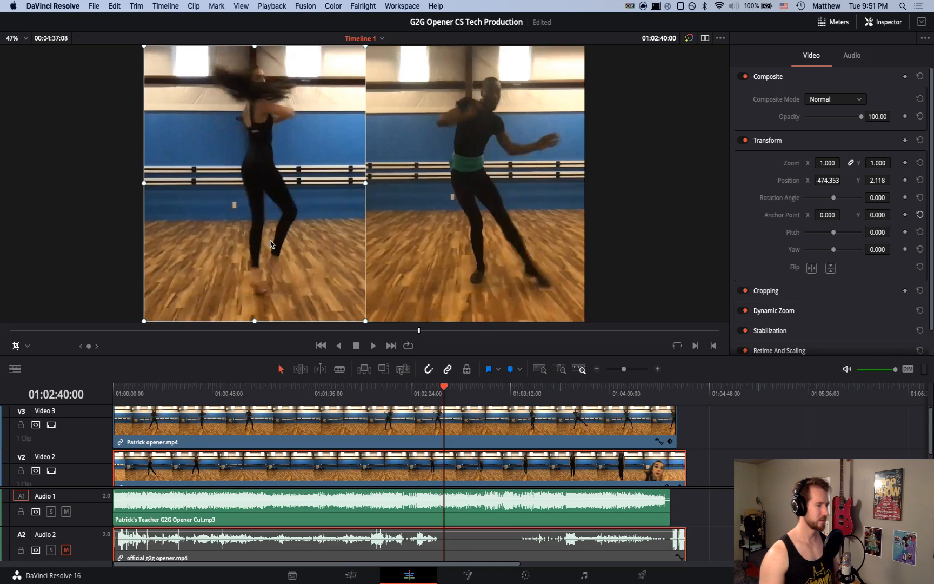
{"action": "left_click", "coordinate": [27, 347]}
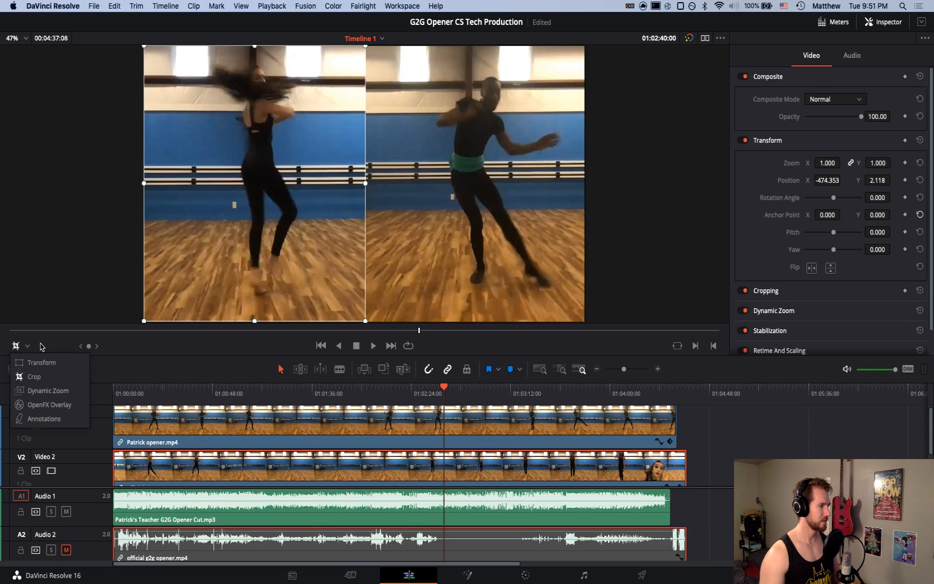
{"action": "left_click", "coordinate": [42, 344]}
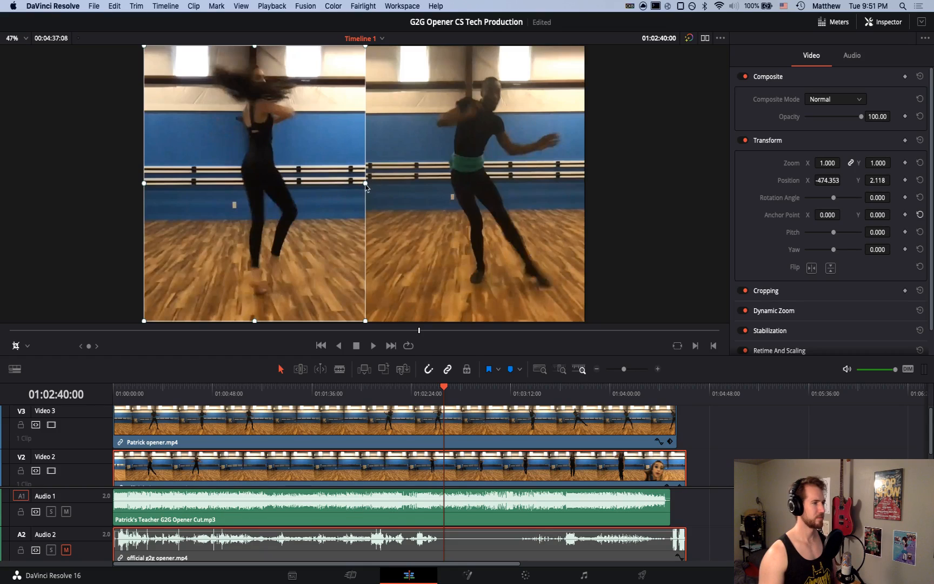
{"action": "left_click_drag", "start_coordinate": [365, 183], "coordinate": [649, 190]}
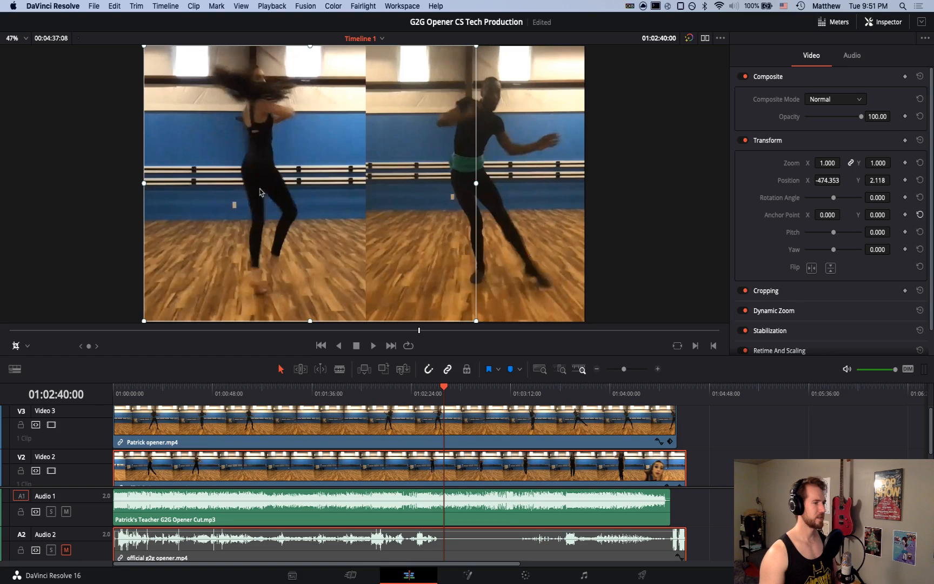
{"action": "left_click_drag", "start_coordinate": [144, 184], "coordinate": [35, 184]}
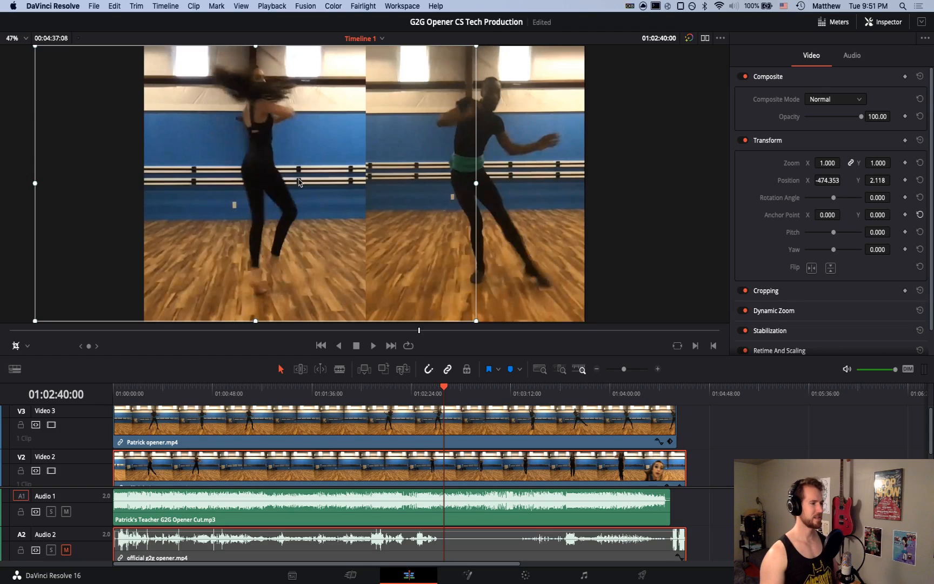
View the matching source frame of official g2g opener.mp4, compare it with the timeline in dual viewers, and return to the single timeline viewer
{"action": "key", "text": "f"}
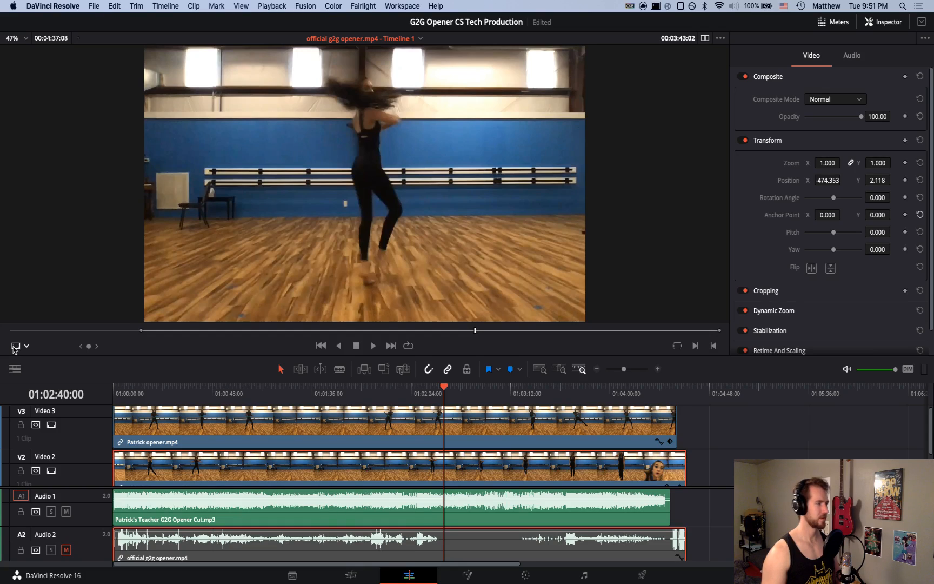
{"action": "left_click", "coordinate": [13, 347]}
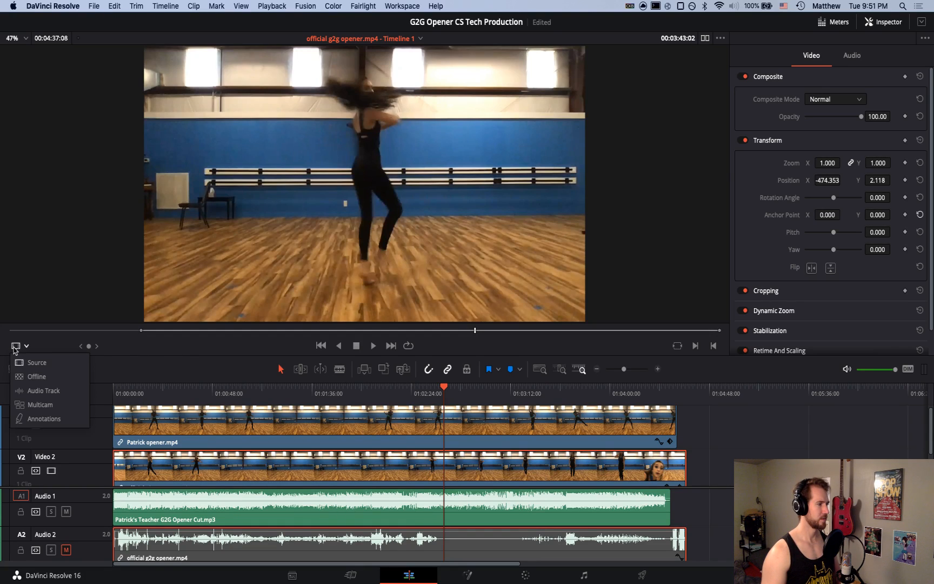
{"action": "left_click", "coordinate": [21, 362]}
{"action": "left_click", "coordinate": [25, 346]}
{"action": "left_click", "coordinate": [25, 346]}
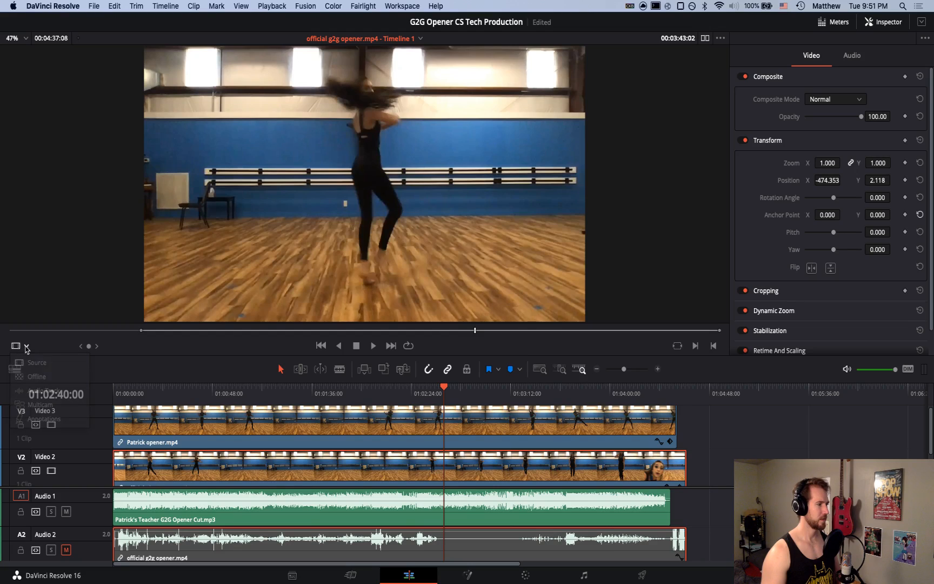
{"action": "left_click", "coordinate": [707, 38]}
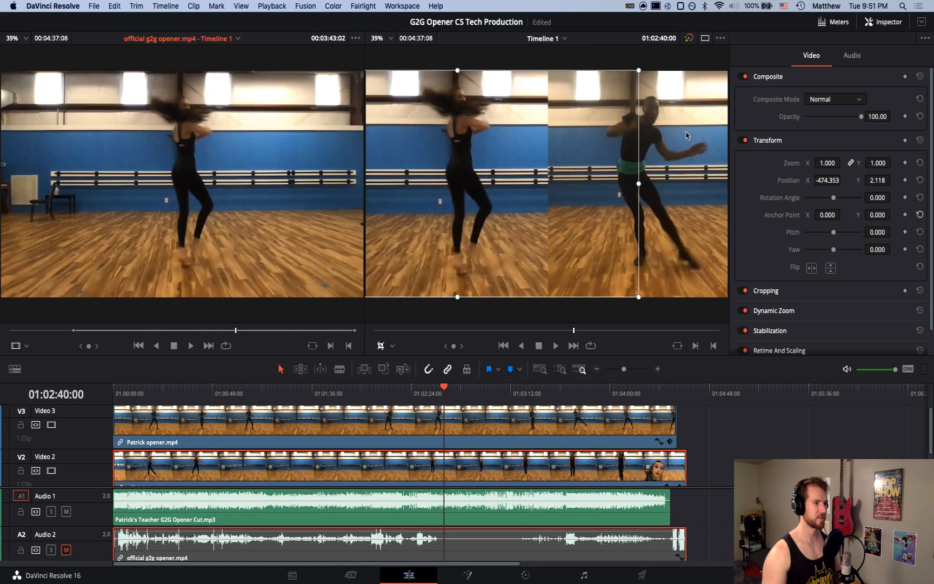
{"action": "left_click", "coordinate": [704, 40]}
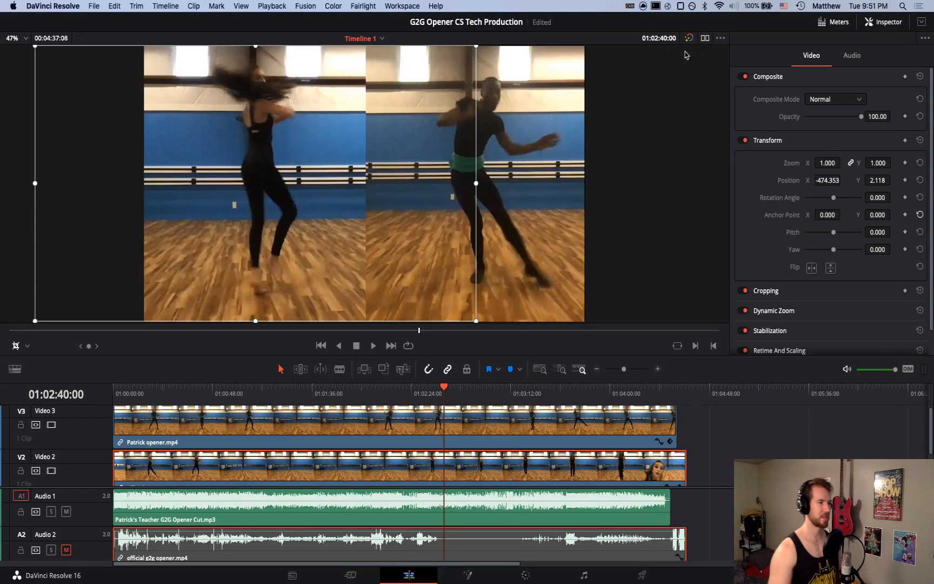
Try cropping the right side of official g2g opener.mp4 until a gap opens between the dancers, and restore the full width
{"action": "left_click", "coordinate": [16, 346]}
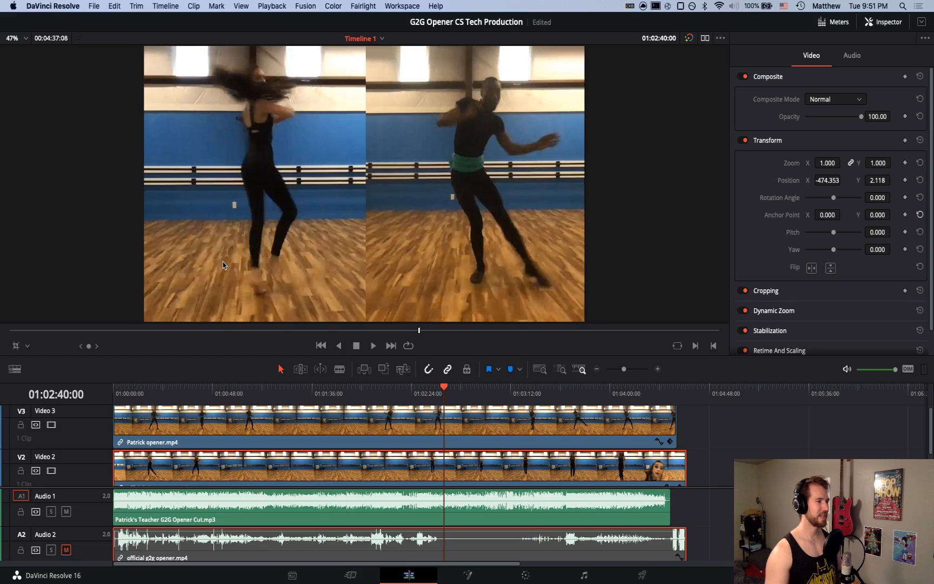
{"action": "left_click", "coordinate": [27, 346]}
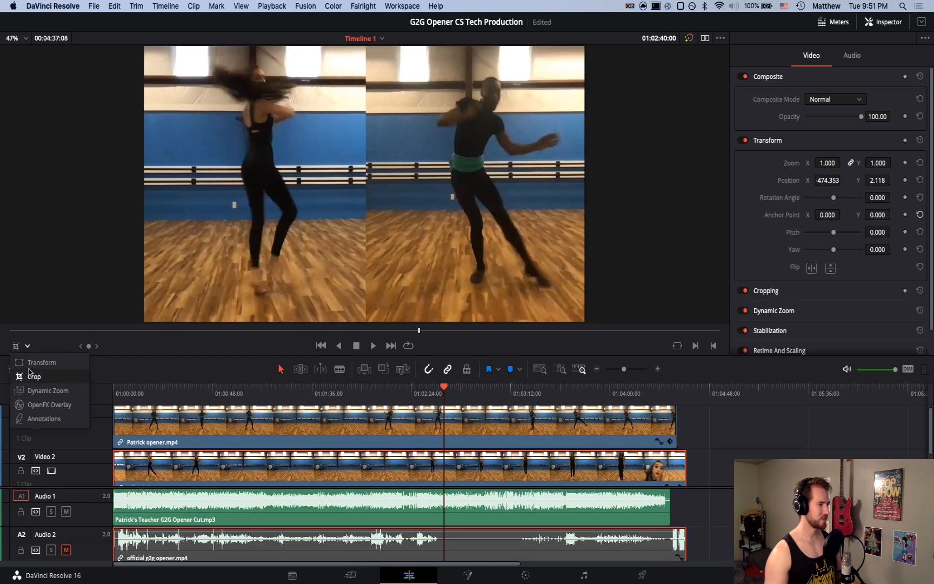
{"action": "left_click", "coordinate": [30, 376]}
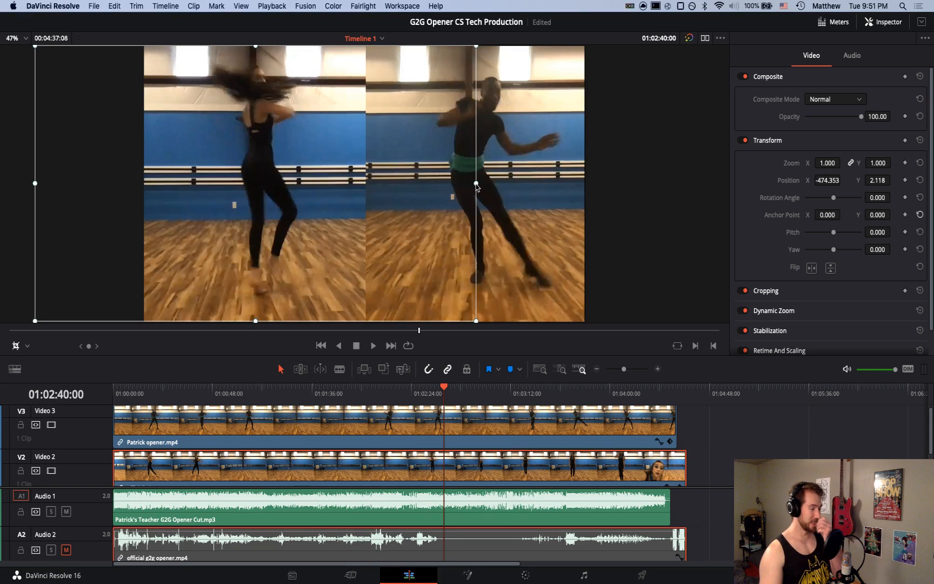
{"action": "left_click_drag", "start_coordinate": [477, 183], "coordinate": [346, 189]}
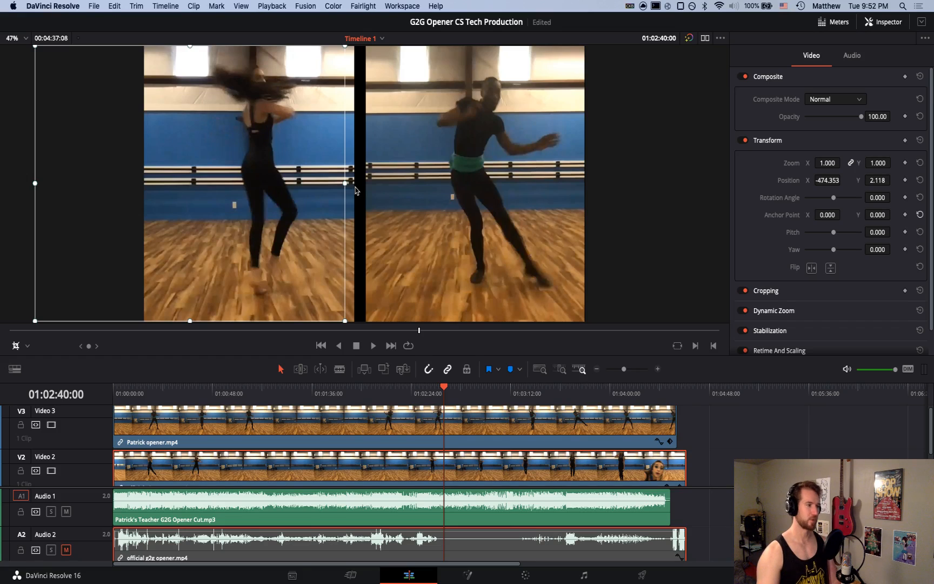
{"action": "left_click_drag", "start_coordinate": [347, 184], "coordinate": [476, 184]}
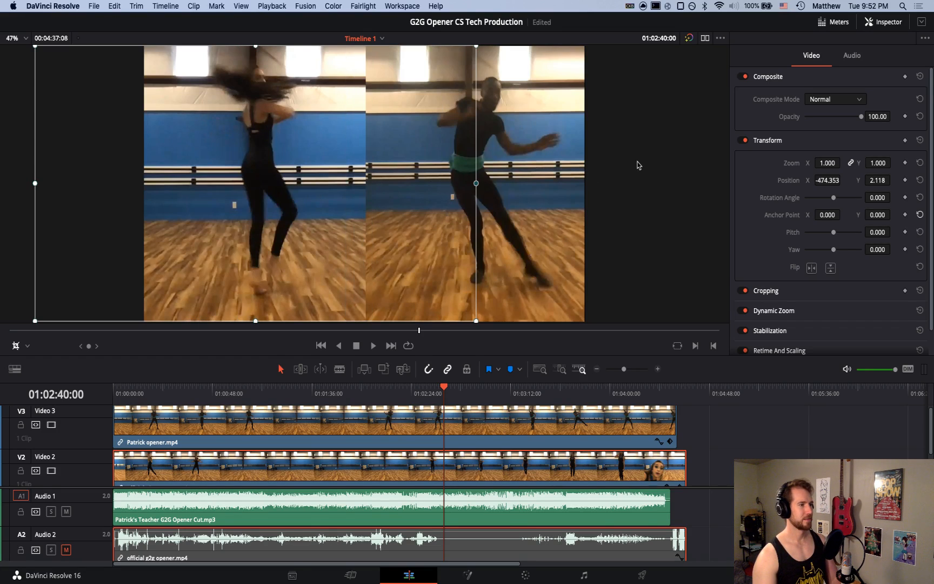
Search the help for the crop command and check whether Crop is enabled as the viewer overlay
{"action": "left_click", "coordinate": [29, 347]}
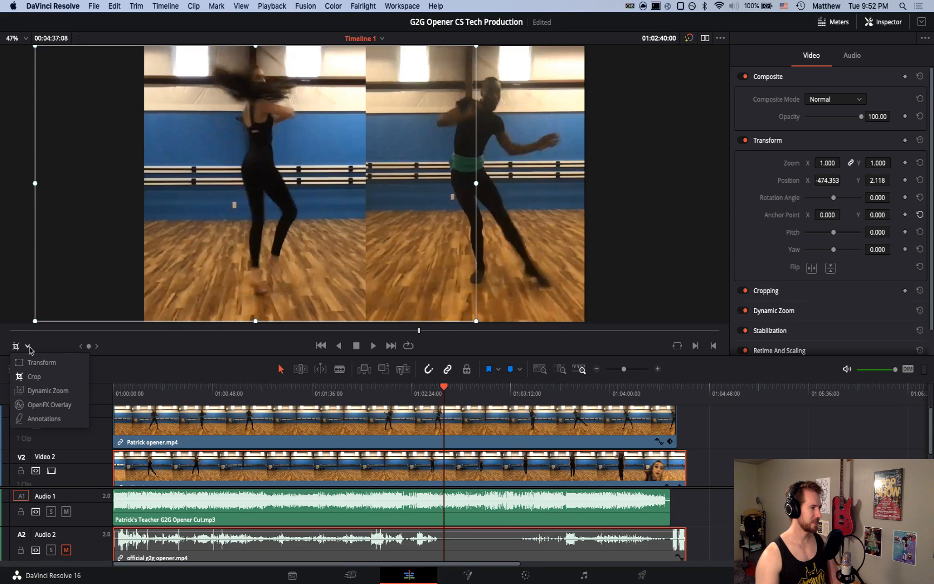
{"action": "left_click", "coordinate": [34, 379]}
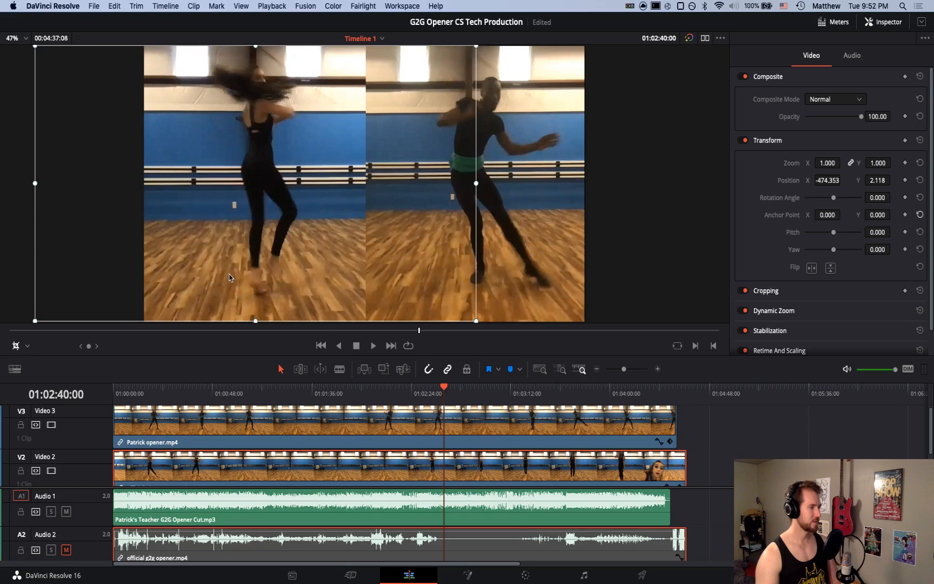
{"action": "left_click", "coordinate": [435, 6]}
{"action": "type", "text": "crop"}
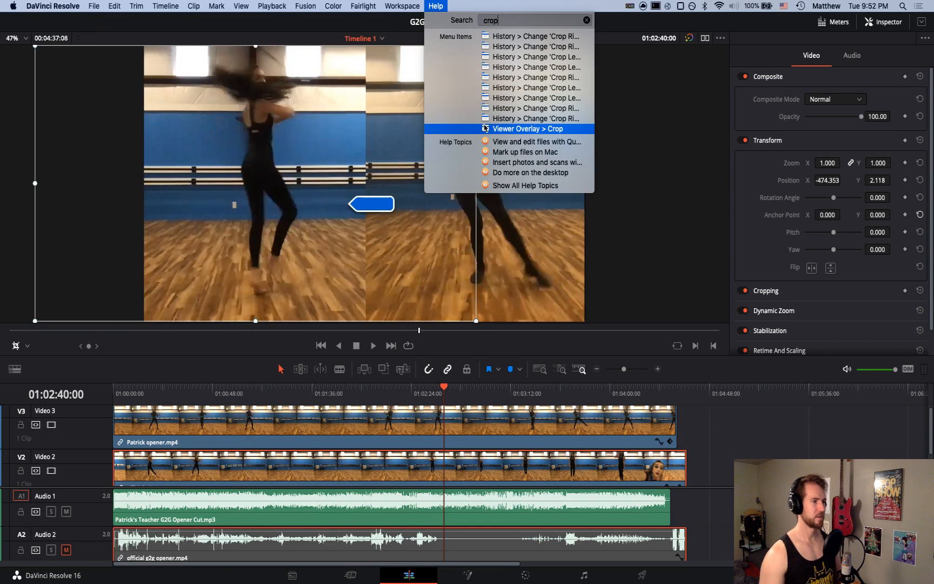
{"action": "mouse_move", "coordinate": [485, 129]}
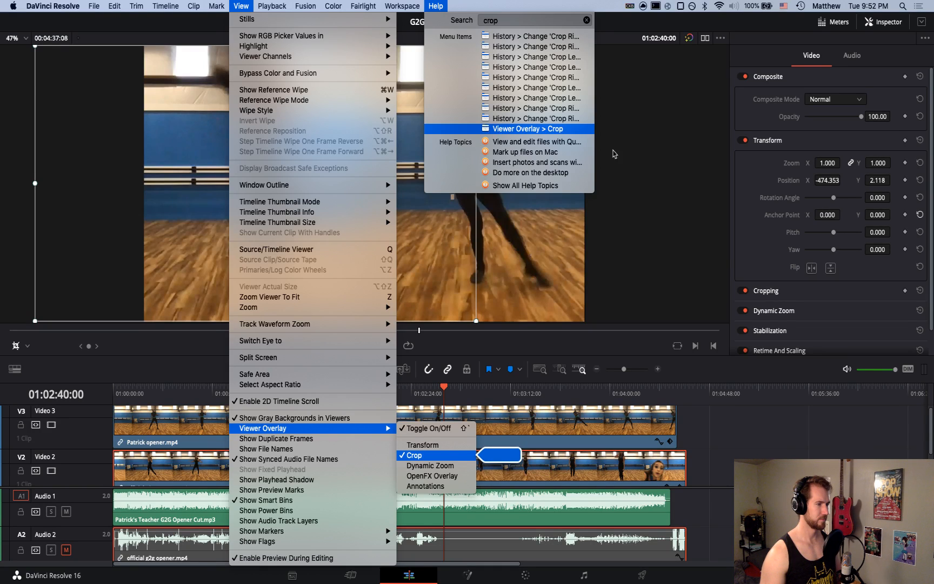
{"action": "left_click", "coordinate": [611, 351]}
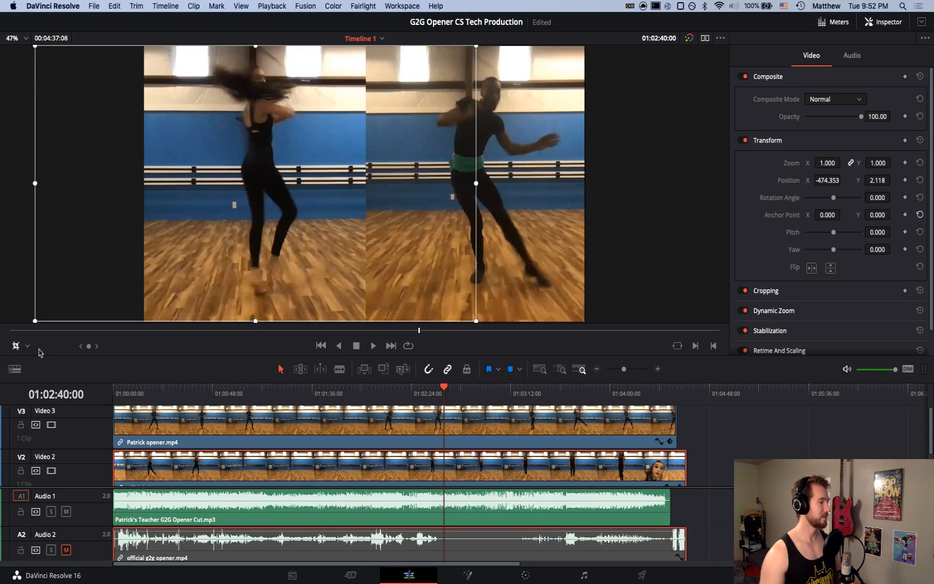
{"action": "left_click", "coordinate": [16, 347]}
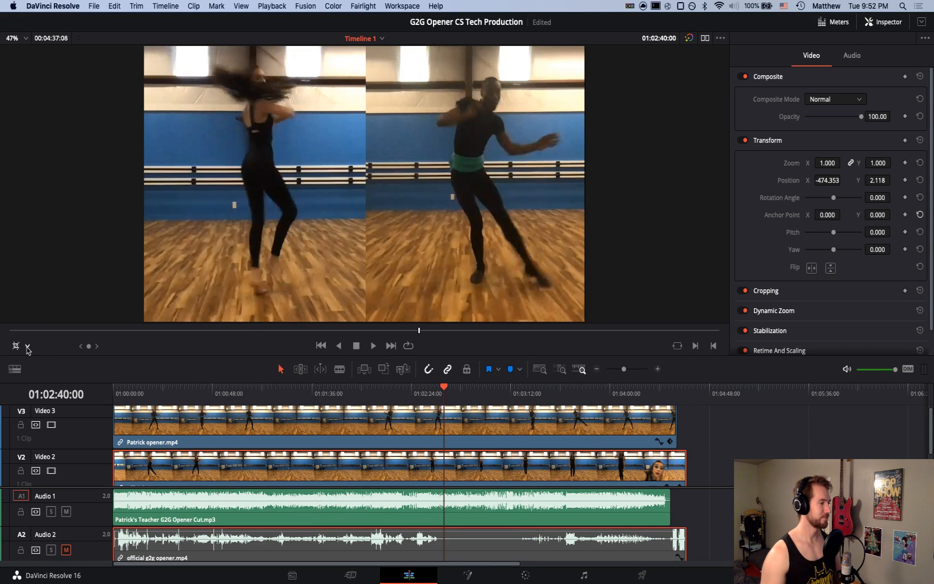
{"action": "left_click", "coordinate": [29, 347]}
{"action": "left_click", "coordinate": [28, 347]}
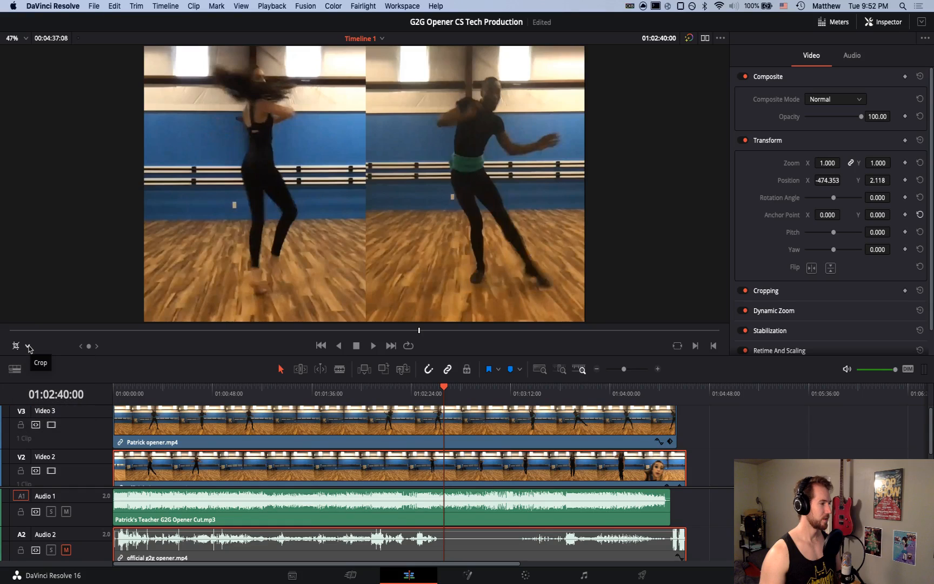
{"action": "left_click", "coordinate": [476, 427]}
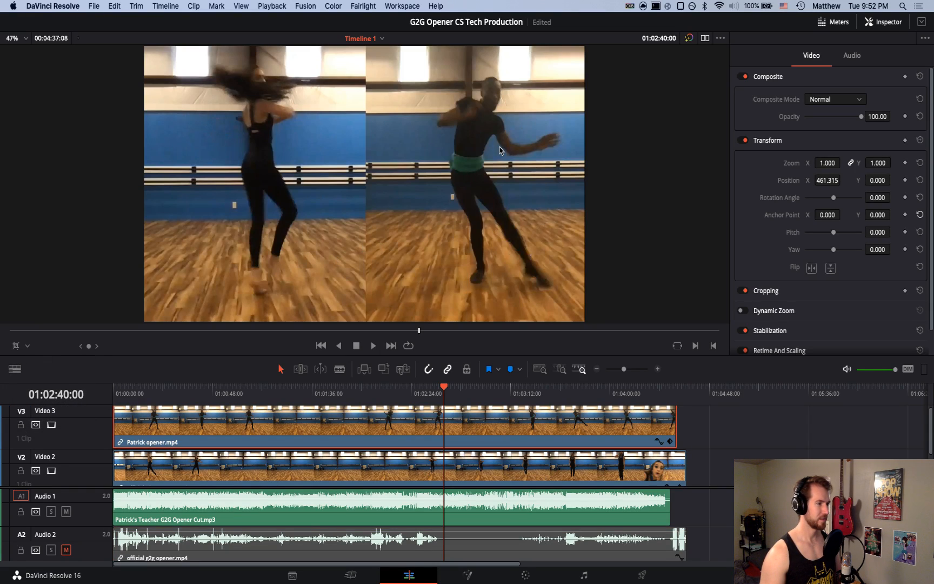
{"action": "left_click", "coordinate": [16, 346]}
{"action": "left_click", "coordinate": [16, 346]}
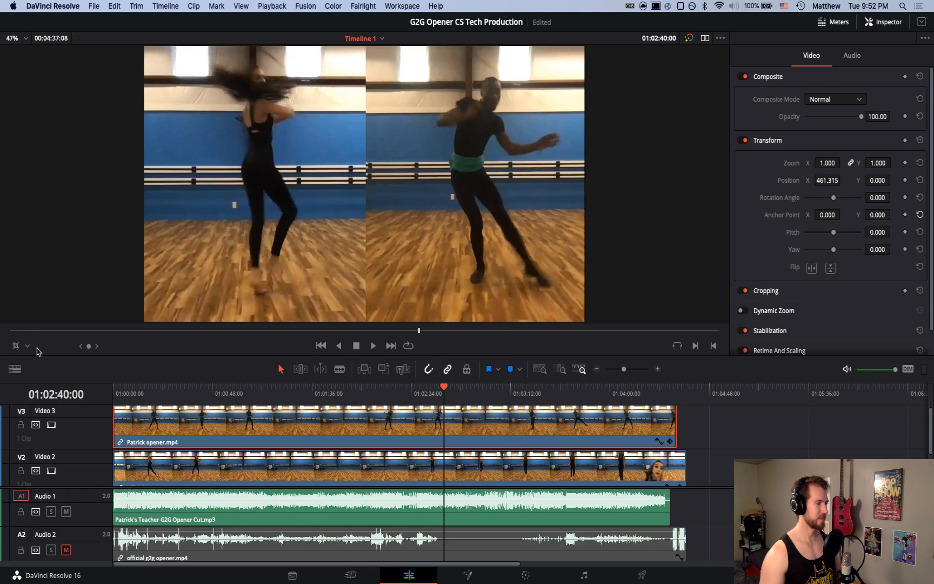
Select official g2g opener.mp4 on Video 2 and undo its last two right-side crop changes
{"action": "left_click", "coordinate": [224, 463]}
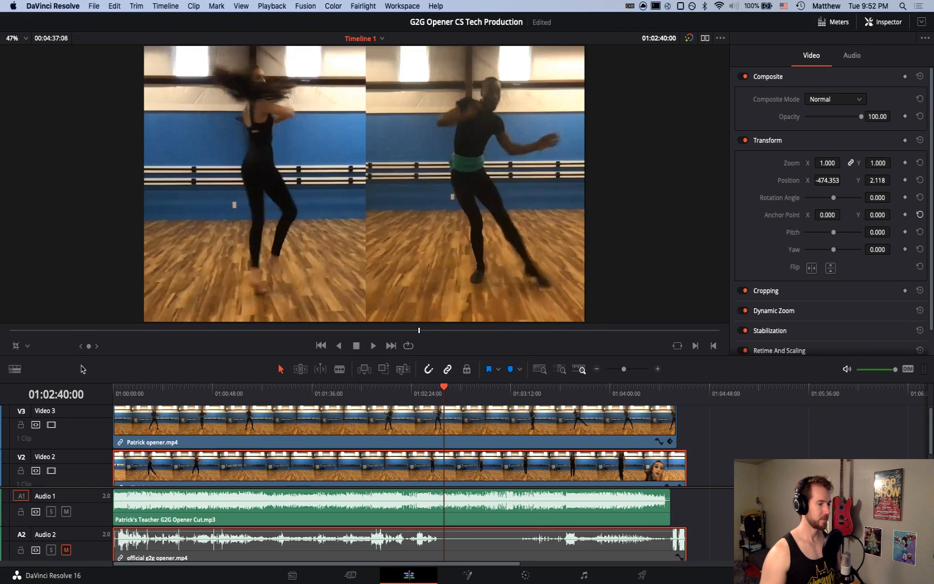
{"action": "left_click", "coordinate": [115, 6]}
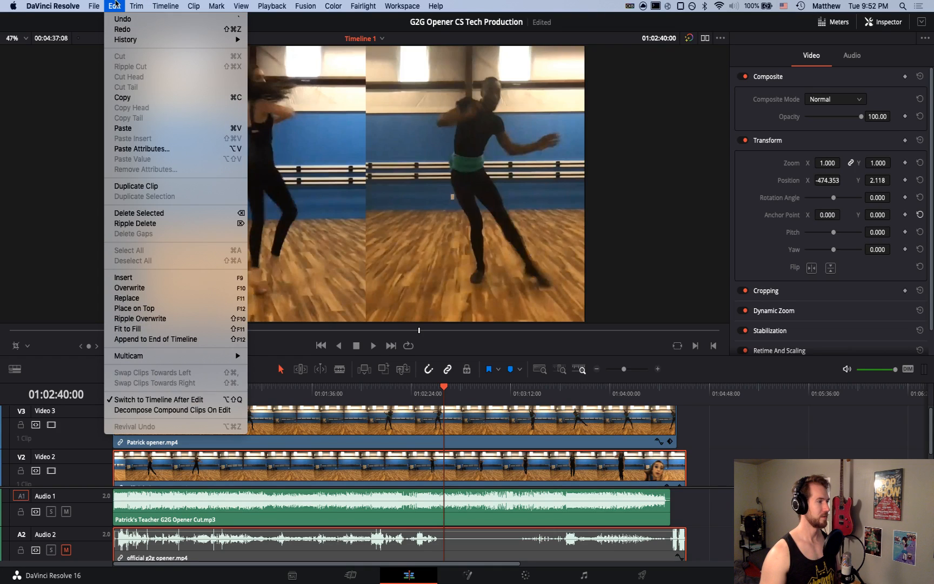
{"action": "left_click", "coordinate": [122, 19]}
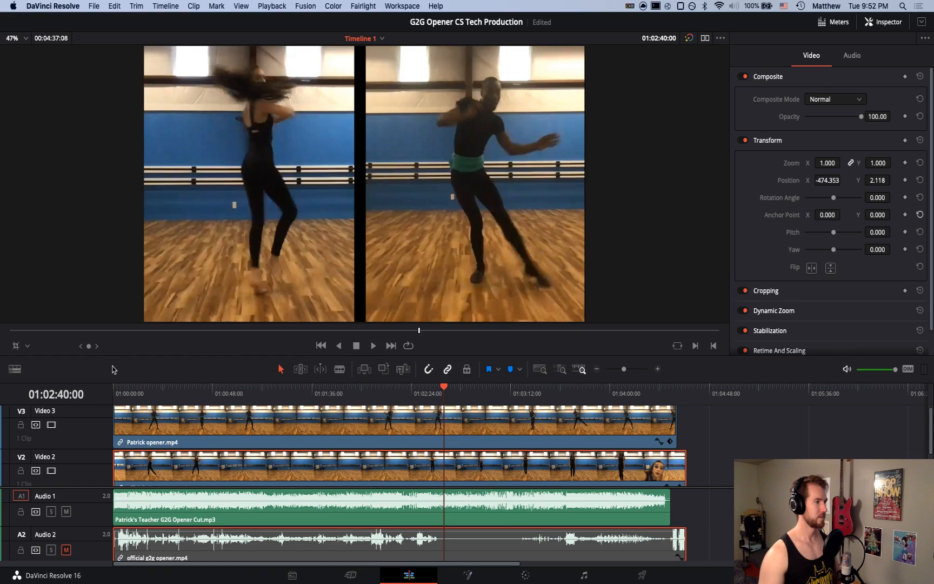
{"action": "key", "text": "super+z"}
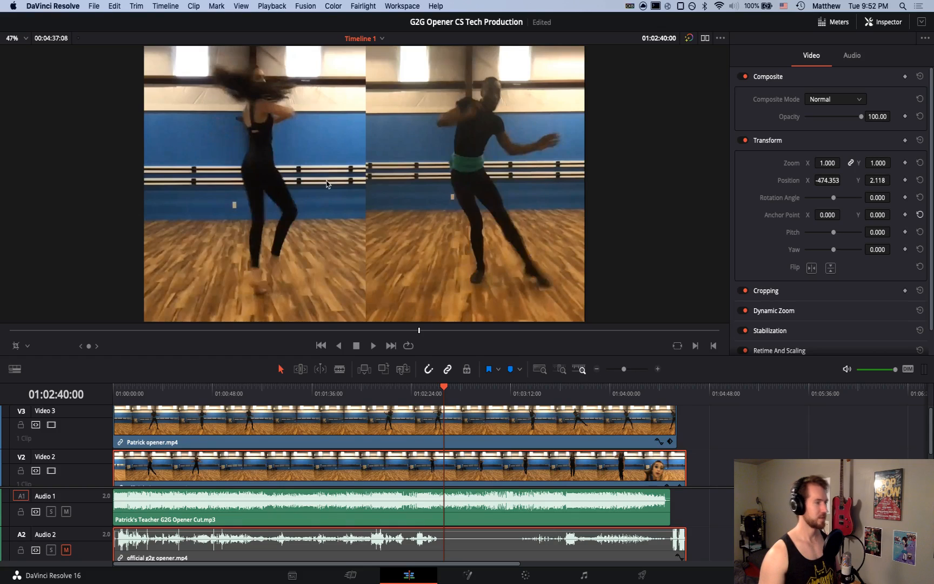
Crop the right side of official g2g opener.mp4 to the seam between the dancers and its left side to the picture edge
{"action": "left_click", "coordinate": [16, 345]}
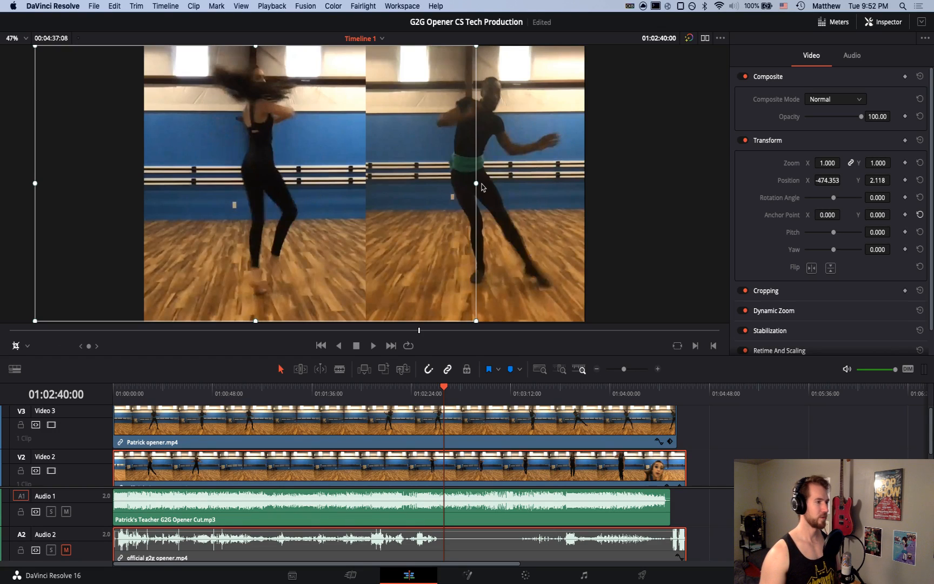
{"action": "left_click_drag", "start_coordinate": [476, 184], "coordinate": [354, 189]}
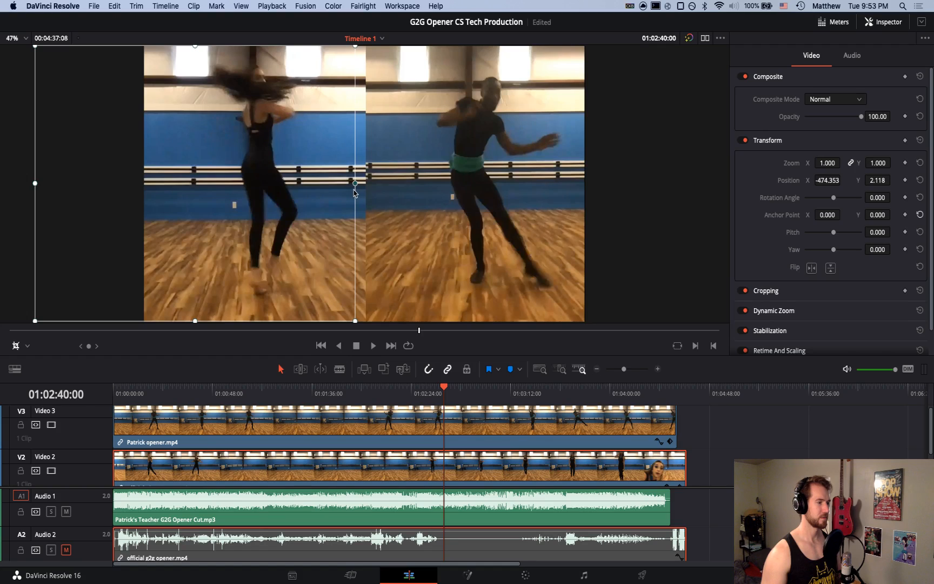
{"action": "left_click_drag", "start_coordinate": [355, 191], "coordinate": [366, 190]}
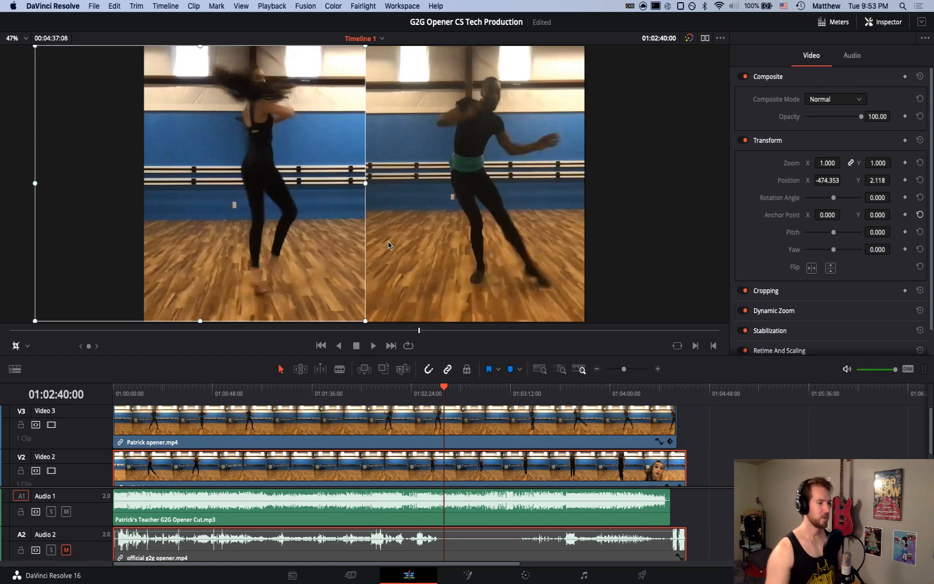
{"action": "left_click_drag", "start_coordinate": [35, 186], "coordinate": [145, 191]}
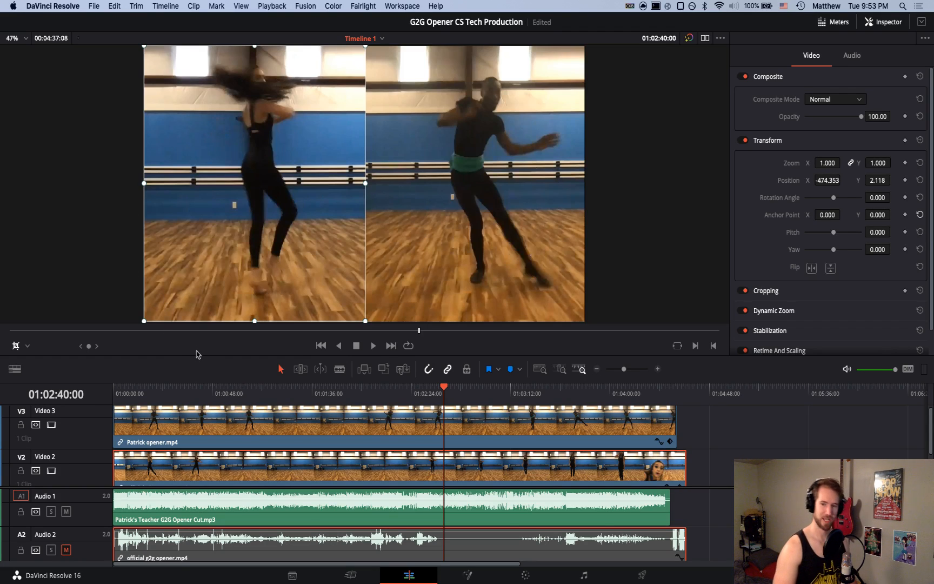
Switch the viewer overlay from Crop to Transform for official g2g opener.mp4
{"action": "left_click", "coordinate": [16, 346]}
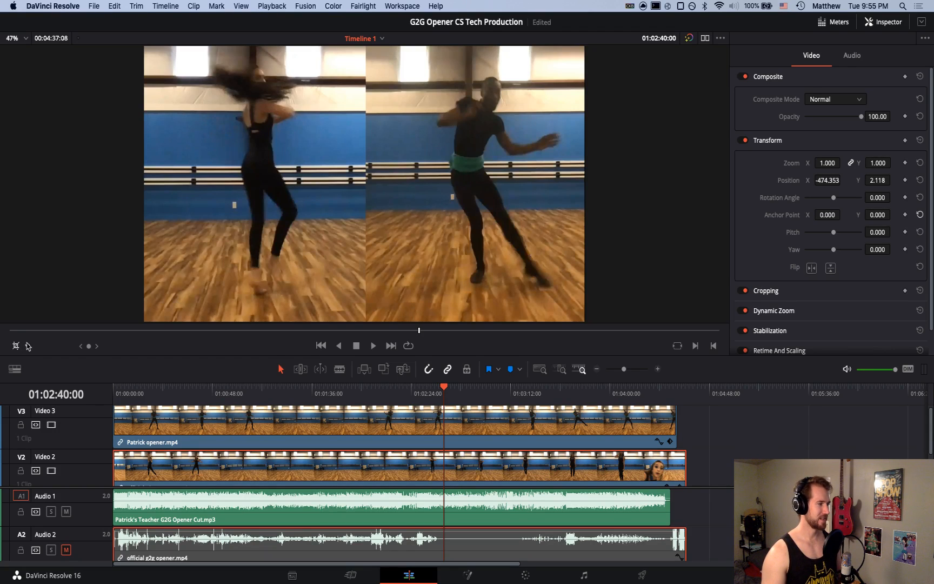
{"action": "left_click", "coordinate": [26, 346]}
{"action": "left_click", "coordinate": [38, 362]}
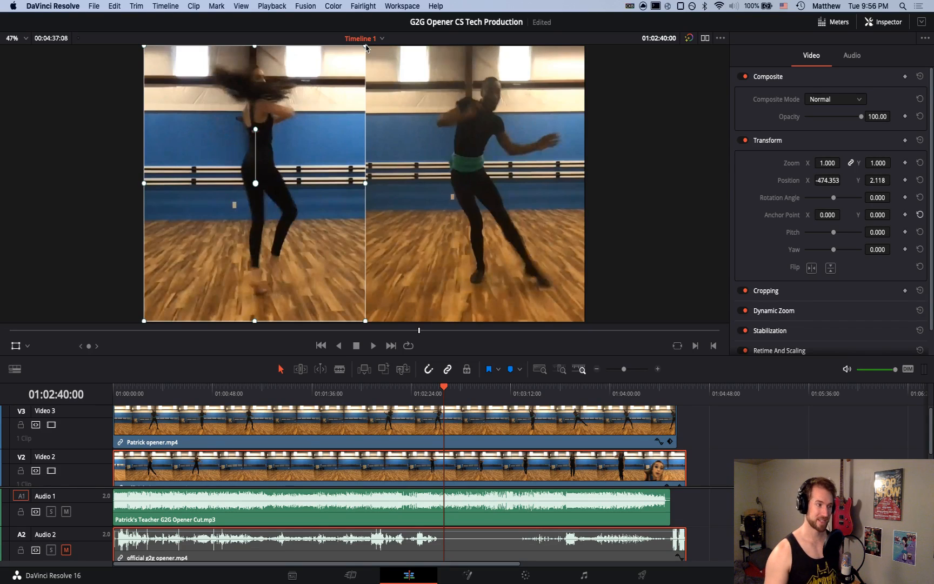
Try scaling official g2g opener.mp4 down to a zoom of 0.892 and repositioning it at X -461.647, Y 23.294
{"action": "left_click_drag", "start_coordinate": [365, 46], "coordinate": [360, 57]}
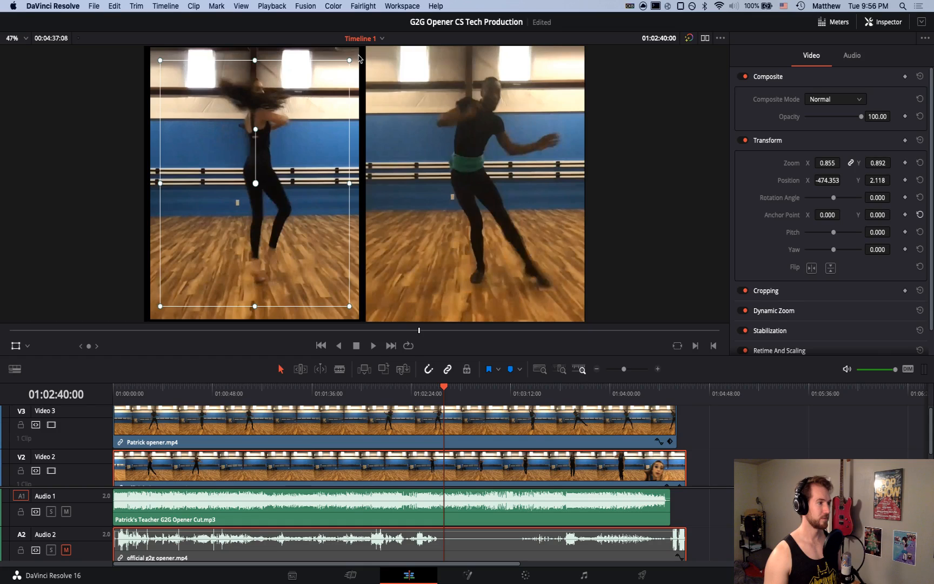
{"action": "key", "text": "super+z"}
{"action": "left_click_drag", "start_coordinate": [364, 48], "coordinate": [363, 57]}
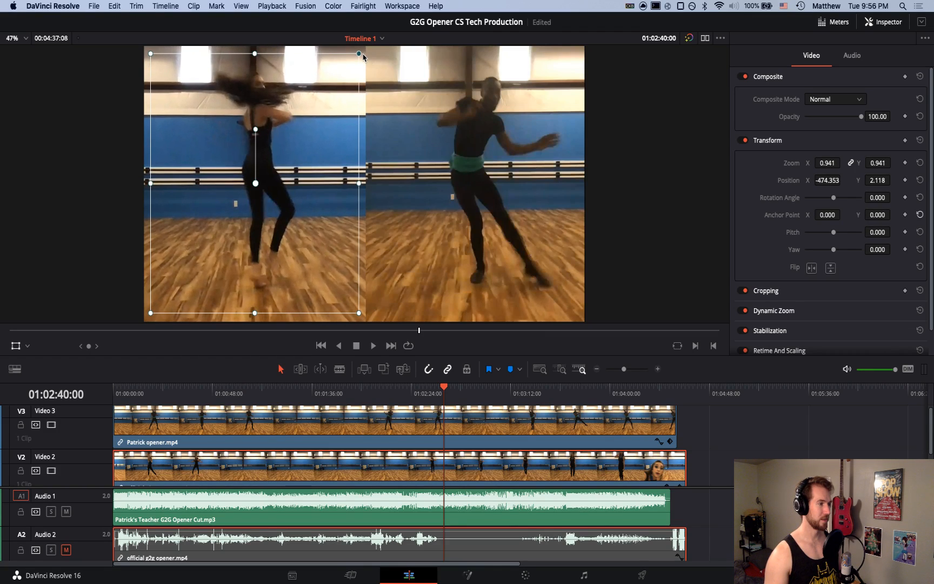
{"action": "left_click_drag", "start_coordinate": [335, 162], "coordinate": [337, 164]}
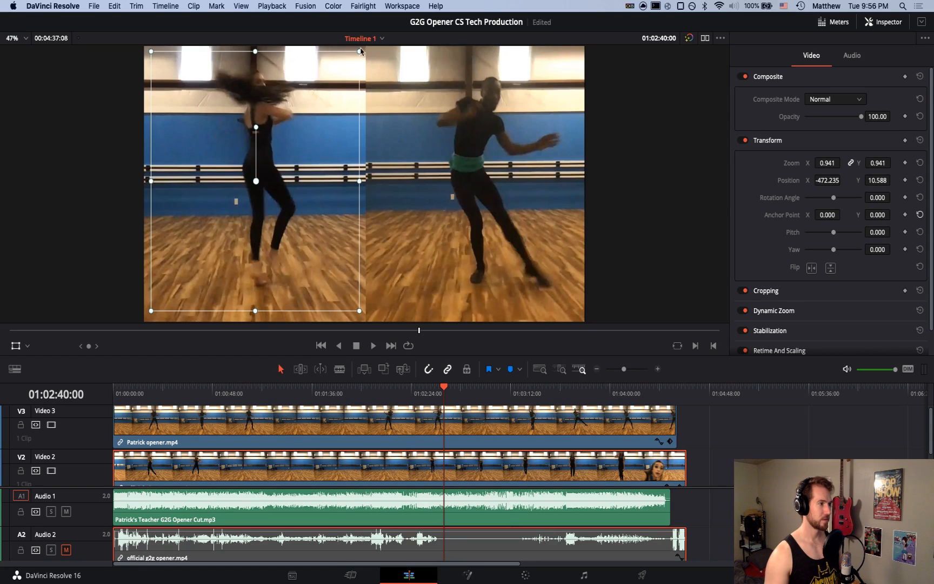
{"action": "left_click_drag", "start_coordinate": [359, 52], "coordinate": [354, 59]}
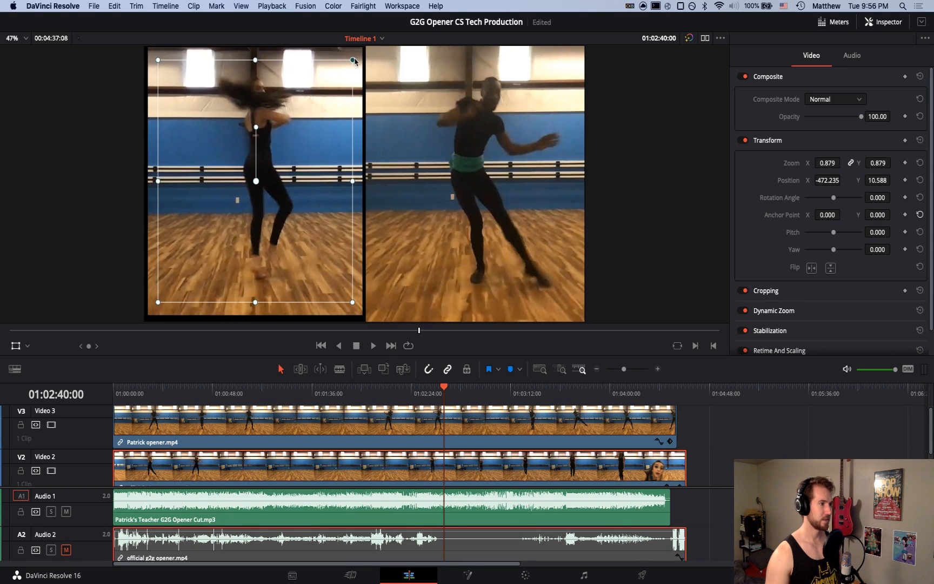
{"action": "left_click_drag", "start_coordinate": [340, 150], "coordinate": [343, 148]}
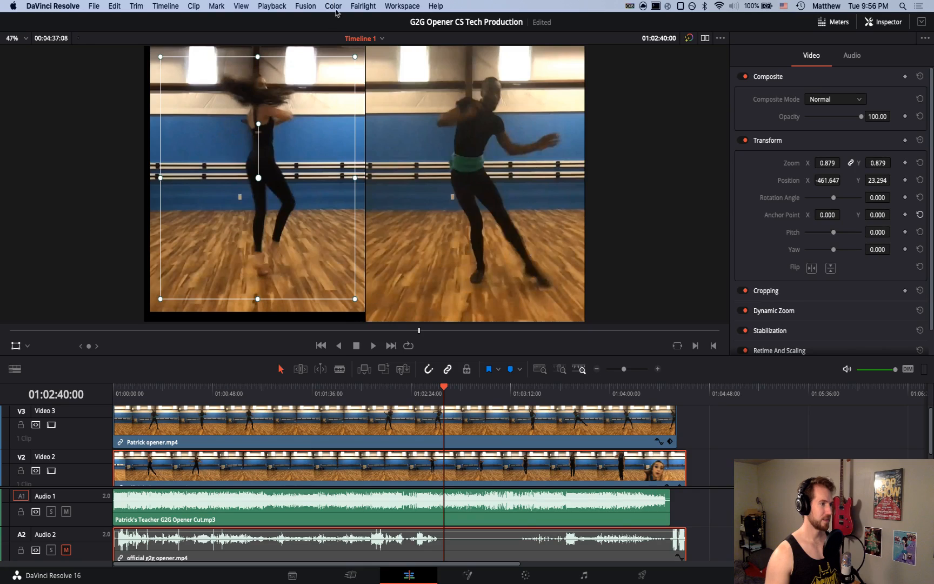
{"action": "left_click_drag", "start_coordinate": [355, 59], "coordinate": [356, 58]}
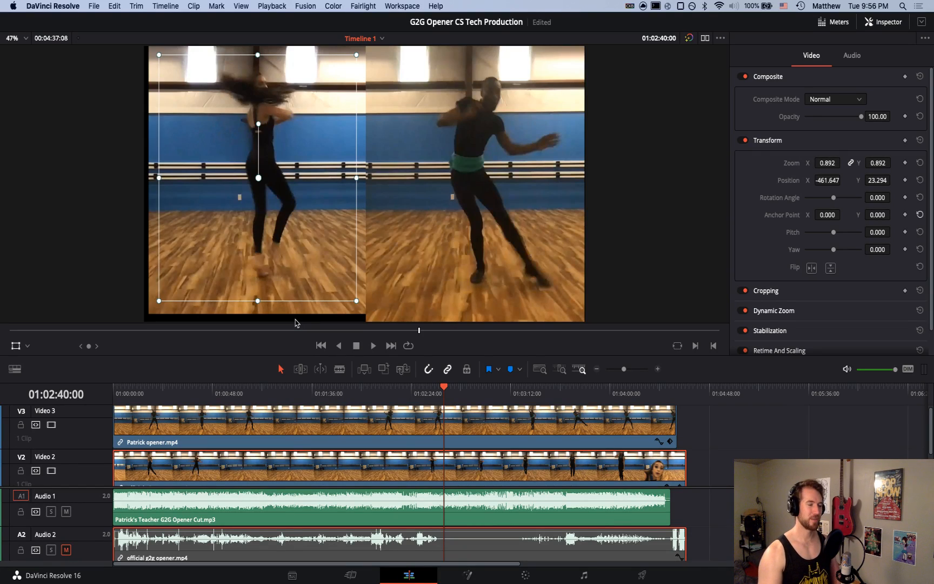
Undo the trial scaling and repositioning of official g2g opener.mp4, together with its left-side crop
{"action": "key", "text": "super+z"}
{"action": "key", "text": "super+z"}
{"action": "key", "text": "super+z"}
{"action": "key", "text": "super+z"}
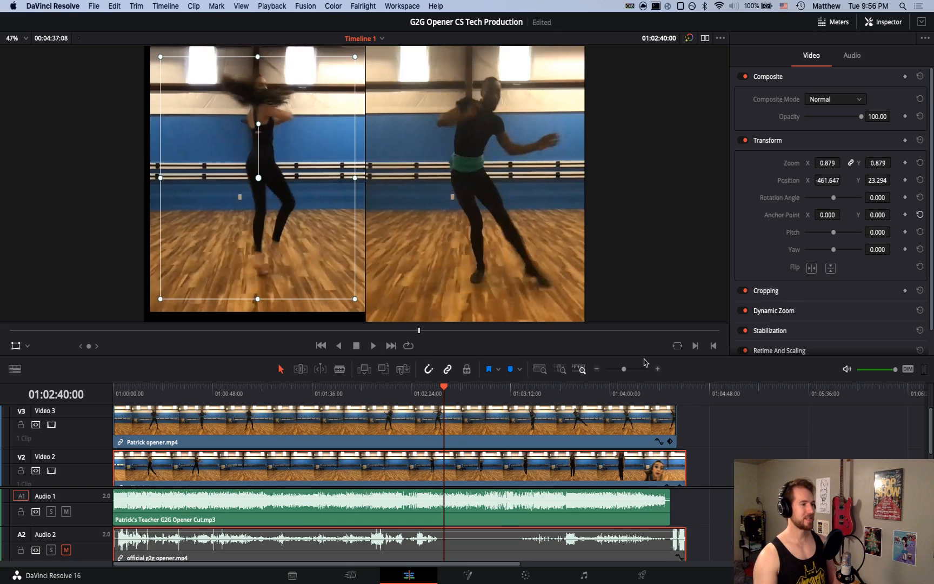
{"action": "key", "text": "super+z"}
{"action": "key", "text": "super+z"}
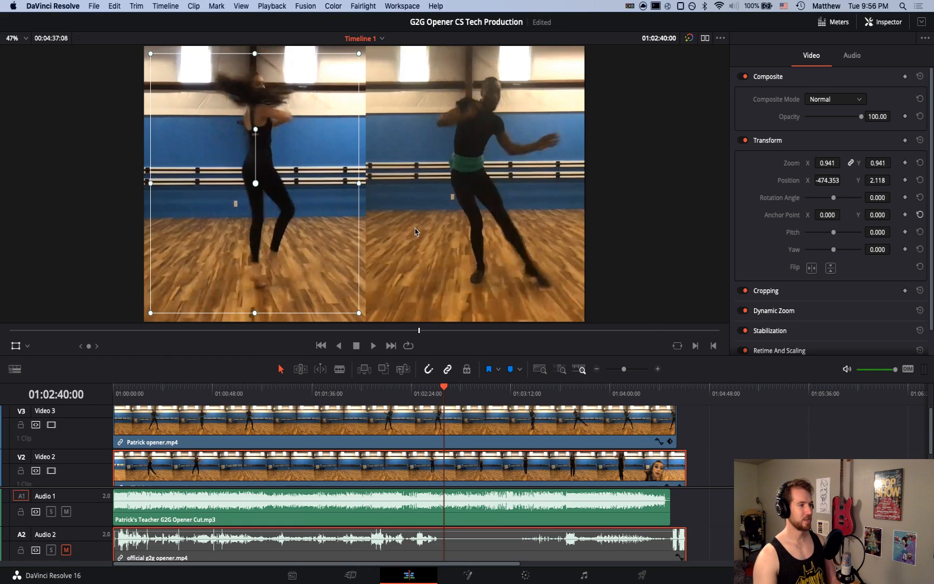
{"action": "key", "text": "super+z"}
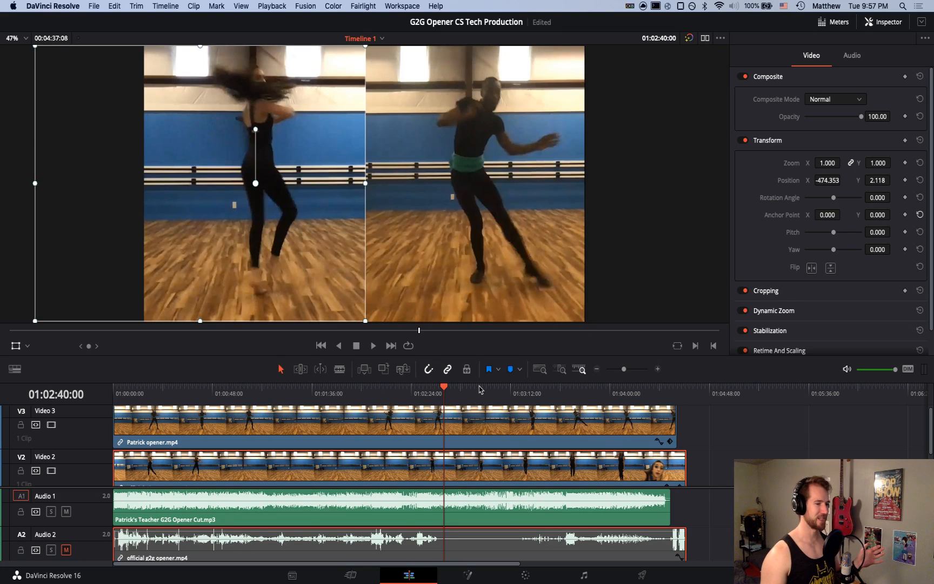
Scale Patrick opener.mp4 up to a zoom of 1.101, position it at X 465.551, Y -19.059, and hide the Transform overlay
{"action": "left_click", "coordinate": [418, 420]}
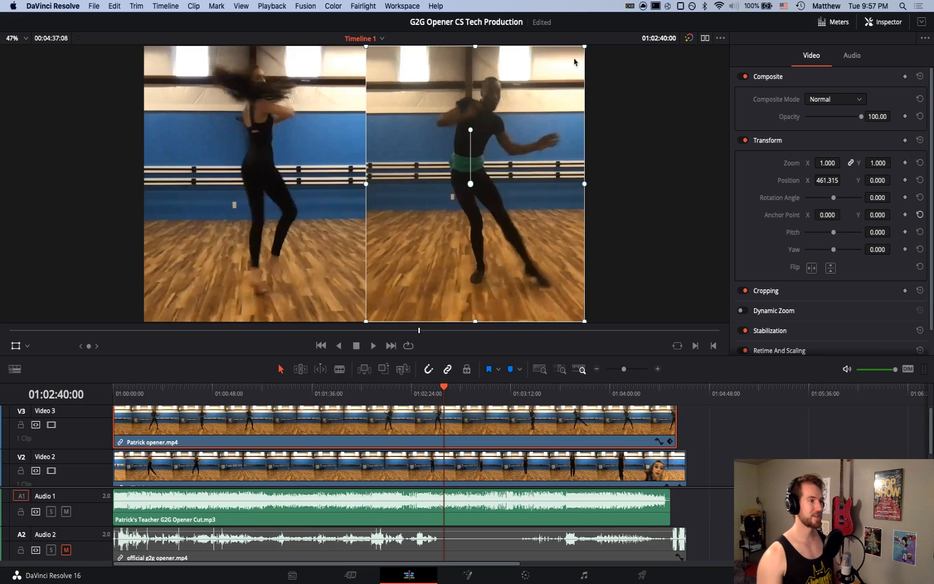
{"action": "left_click_drag", "start_coordinate": [588, 48], "coordinate": [602, 43]}
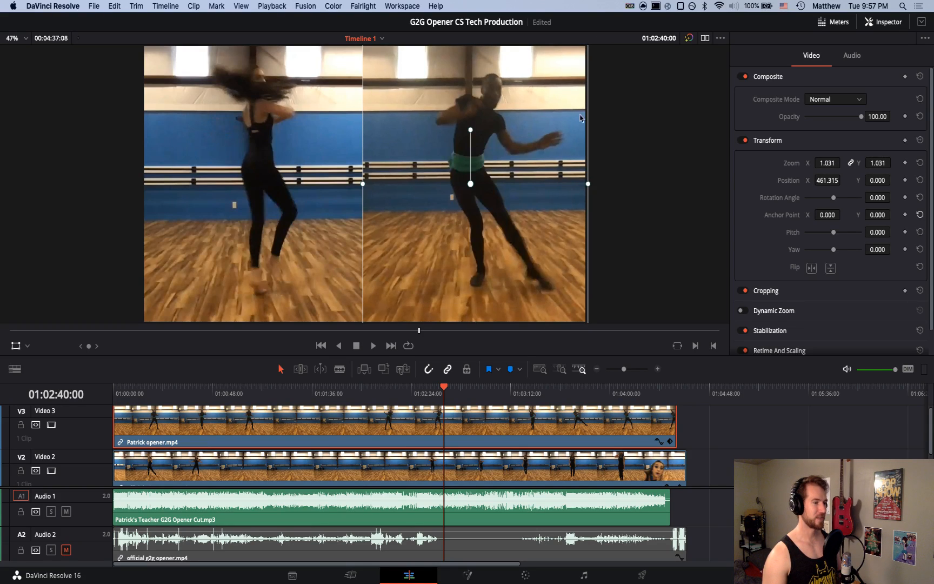
{"action": "left_click_drag", "start_coordinate": [549, 177], "coordinate": [551, 184]}
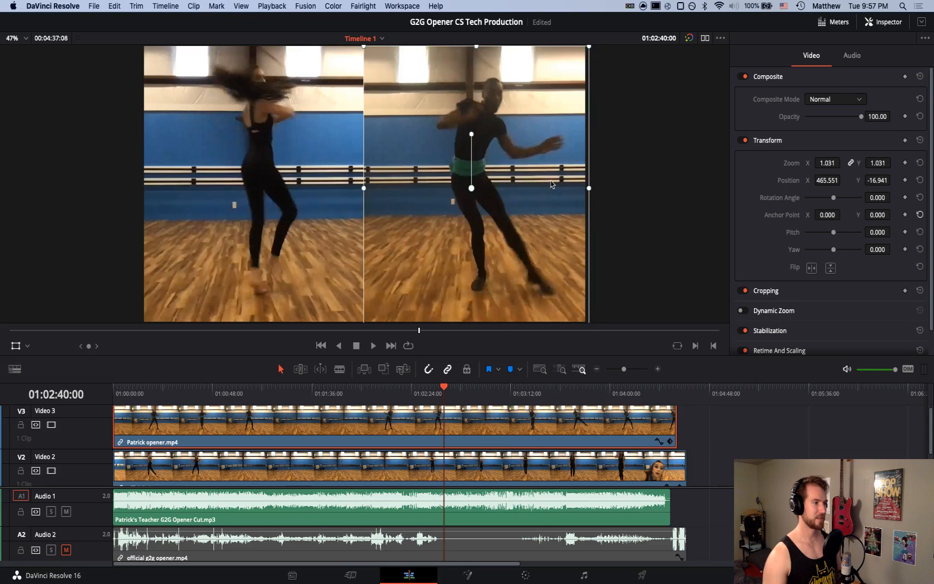
{"action": "left_click_drag", "start_coordinate": [589, 47], "coordinate": [616, 35]}
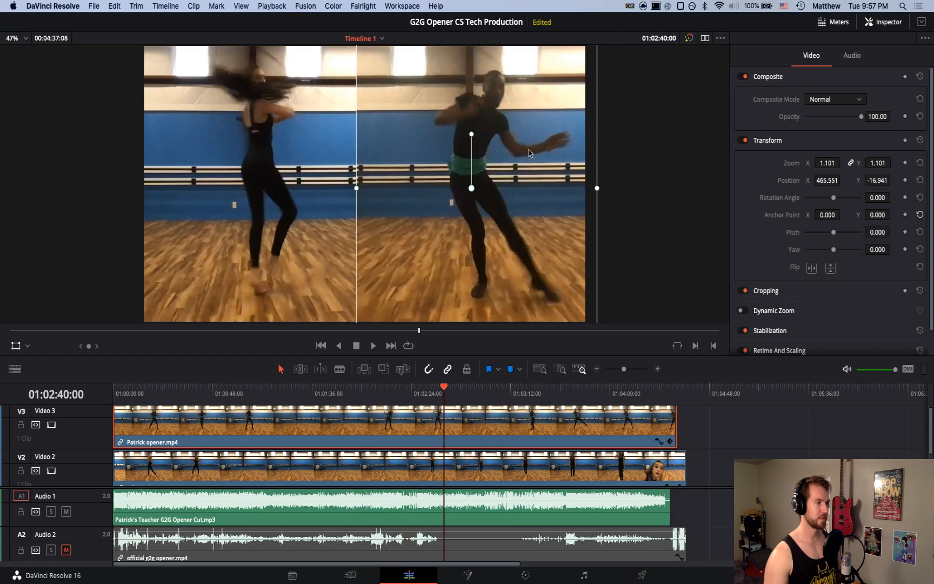
{"action": "left_click_drag", "start_coordinate": [521, 164], "coordinate": [520, 162]}
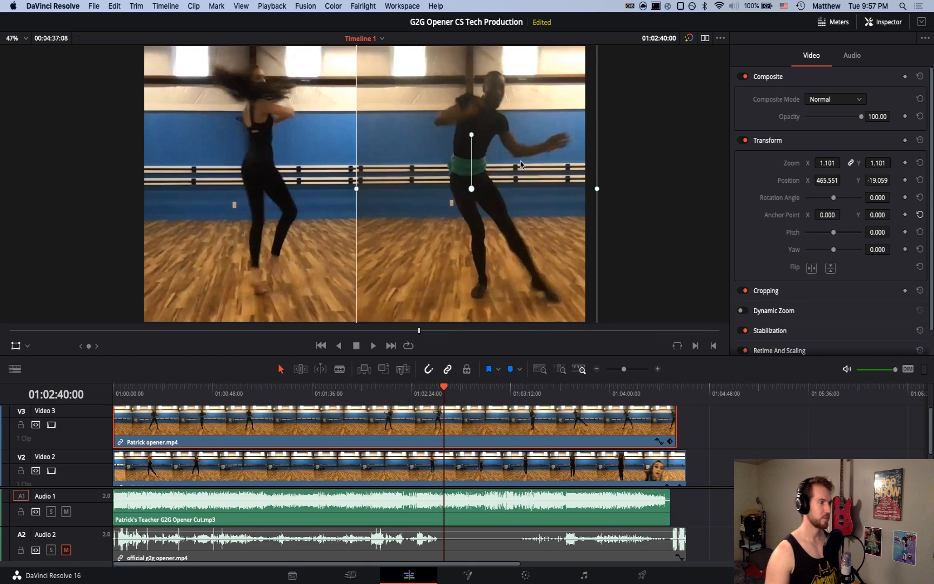
{"action": "left_click_drag", "start_coordinate": [520, 162], "coordinate": [520, 160]}
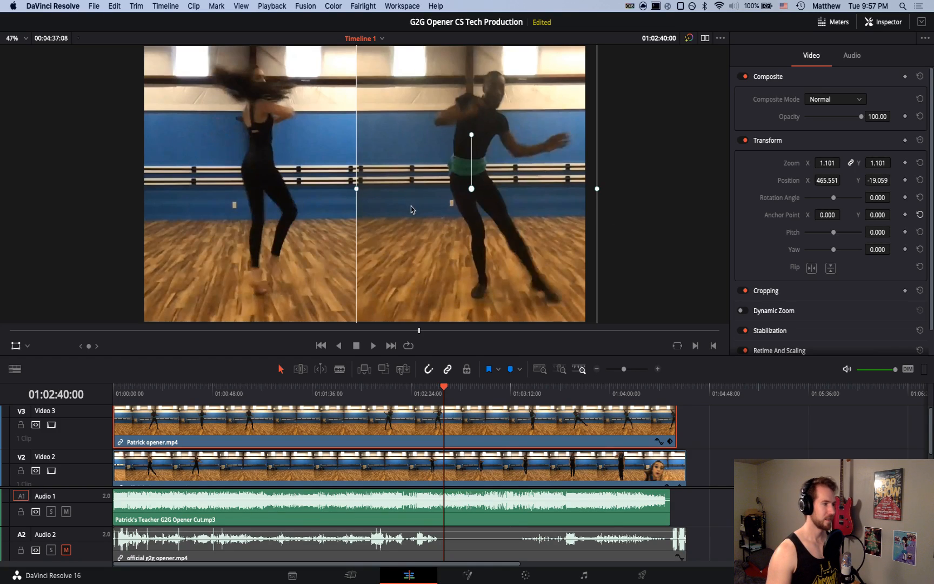
{"action": "left_click", "coordinate": [17, 350]}
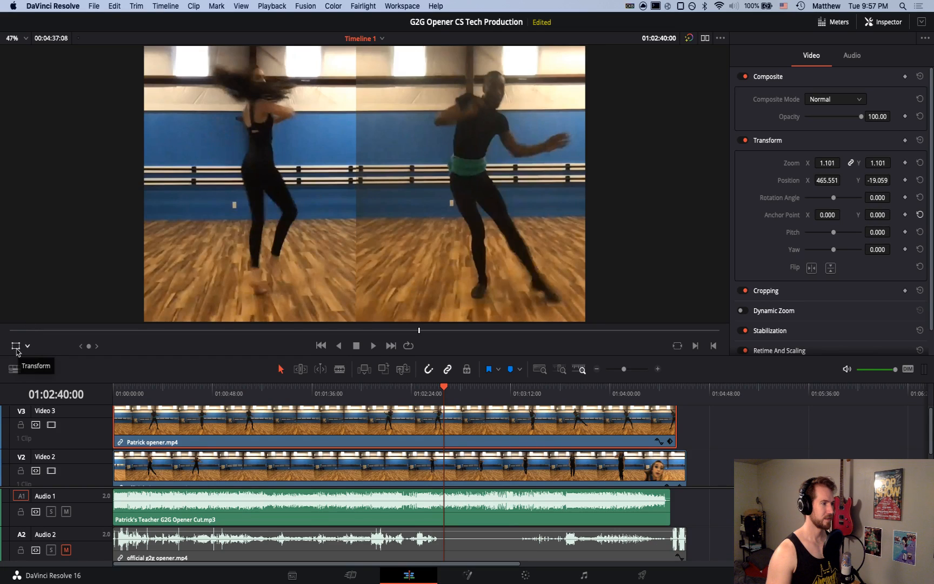
Nudge Patrick opener.mp4 slightly down to position Y -21.176 using the Transform overlay, and hide the overlay
{"action": "left_click", "coordinate": [16, 351]}
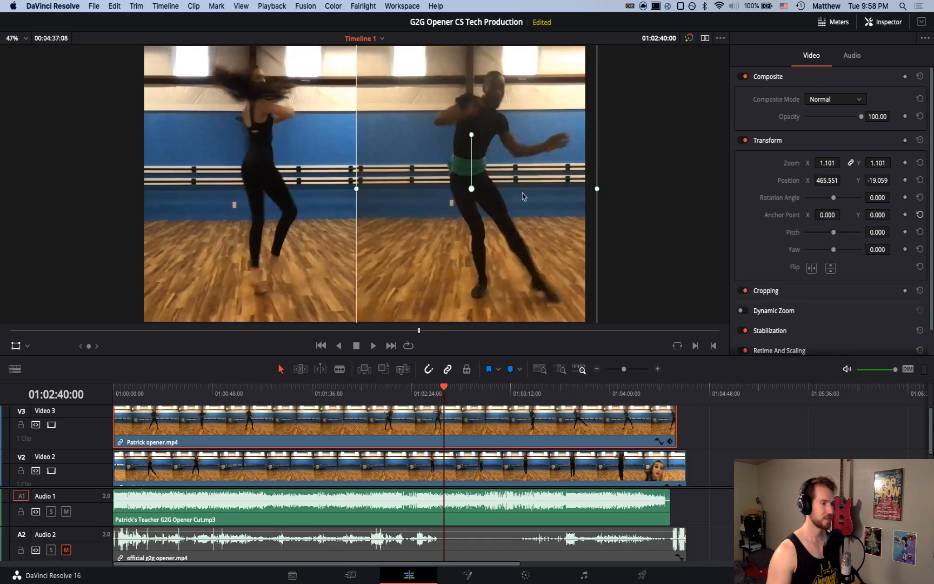
{"action": "left_click_drag", "start_coordinate": [513, 176], "coordinate": [513, 175]}
{"action": "left_click", "coordinate": [21, 349]}
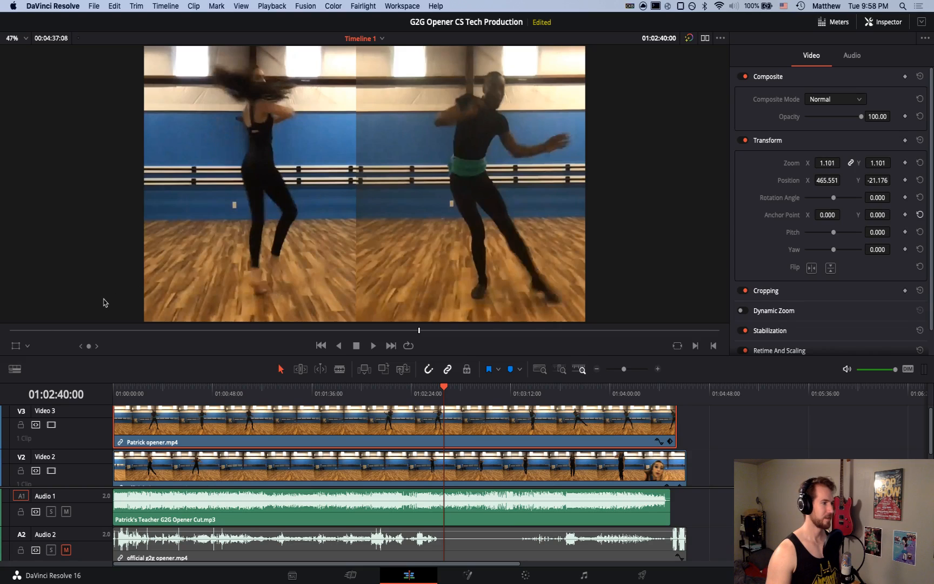
Scale Patrick opener.mp4 up to a zoom of 1.106, check the seam between the dancers, and hide the Transform overlay
{"action": "left_click", "coordinate": [17, 346]}
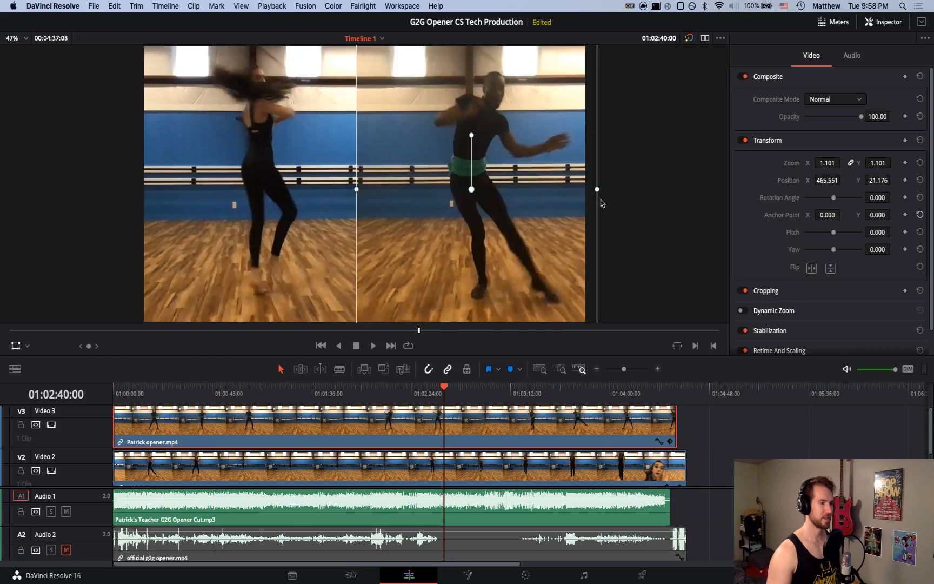
{"action": "scroll", "coordinate": [571, 114], "scroll_direction": "down", "scroll_amount": 2}
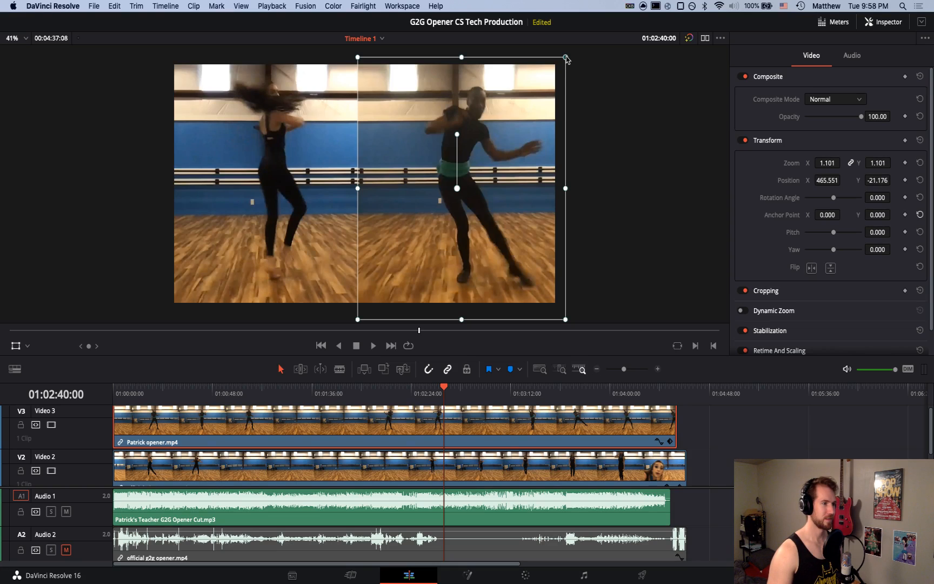
{"action": "left_click_drag", "start_coordinate": [566, 58], "coordinate": [568, 56]}
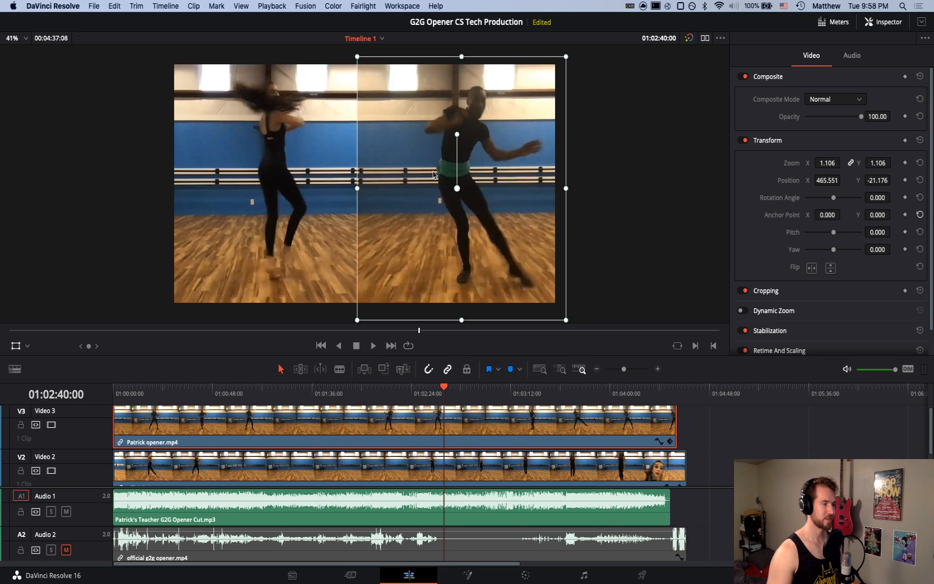
{"action": "scroll", "coordinate": [368, 191], "scroll_direction": "up", "scroll_amount": 2}
{"action": "scroll", "coordinate": [368, 190], "scroll_direction": "up", "scroll_amount": 4}
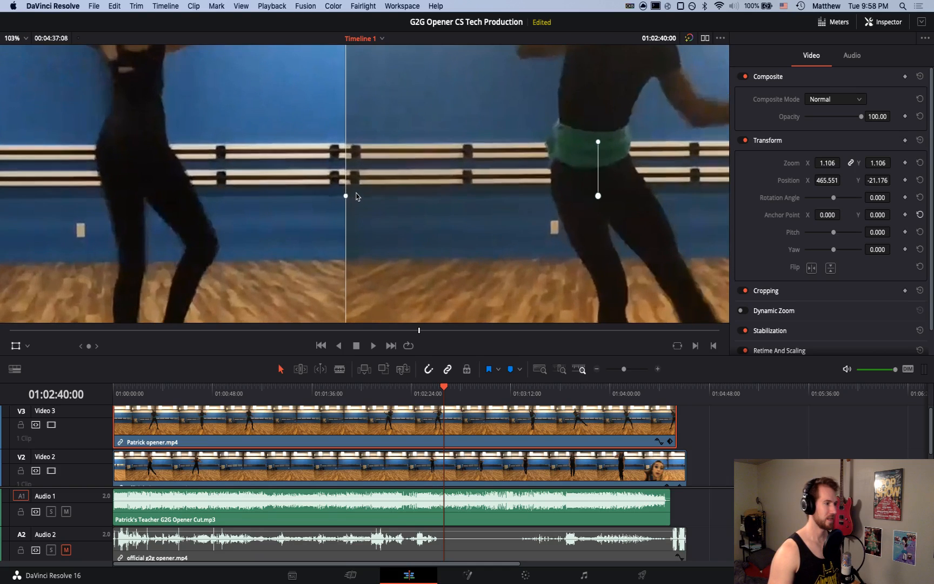
{"action": "scroll", "coordinate": [356, 196], "scroll_direction": "down", "scroll_amount": 3}
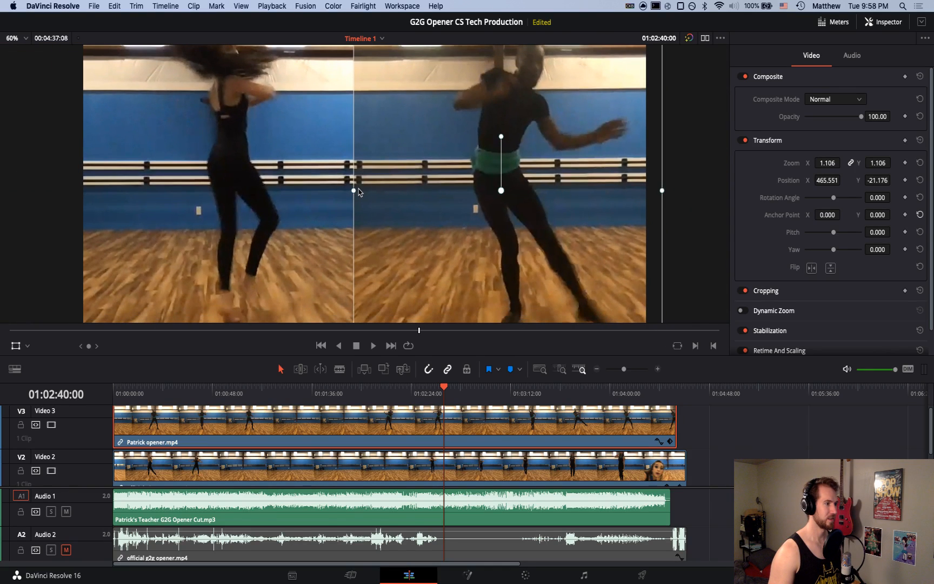
{"action": "left_click", "coordinate": [16, 347]}
{"action": "scroll", "coordinate": [415, 273], "scroll_direction": "down", "scroll_amount": 2}
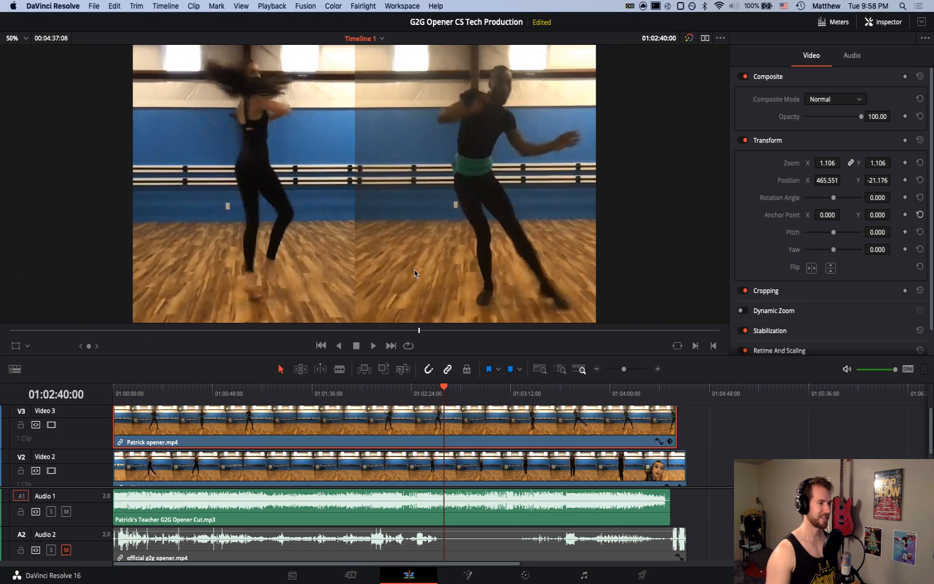
{"action": "scroll", "coordinate": [414, 273], "scroll_direction": "down", "scroll_amount": 1}
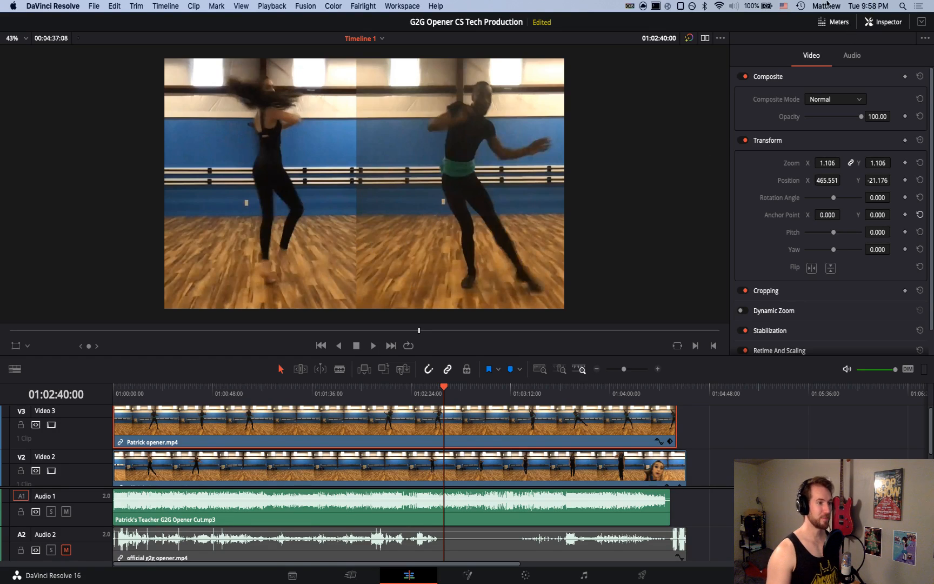
Look for a guide or grid overlay command among the view options and by searching the help for "guid" and "grid"
{"action": "left_click", "coordinate": [240, 6]}
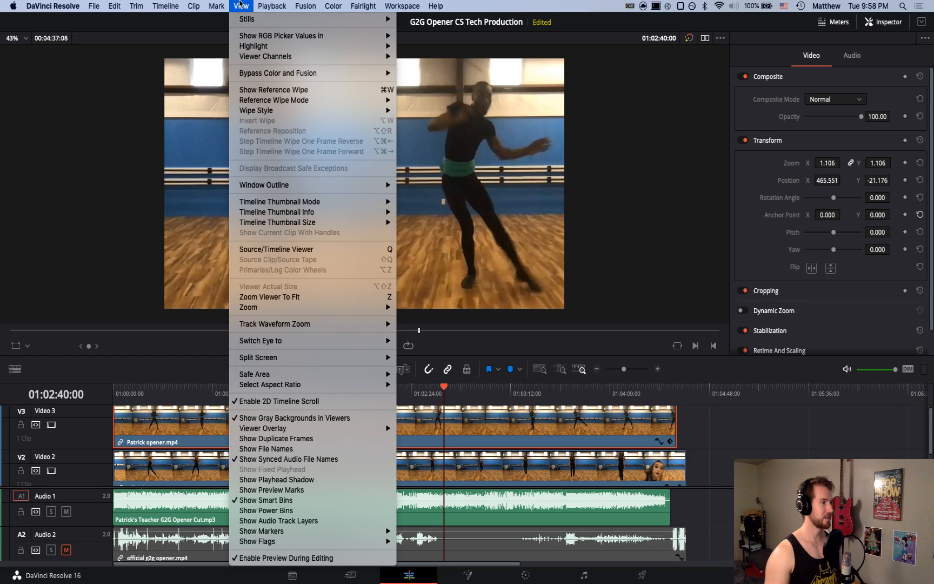
{"action": "left_click", "coordinate": [482, 3]}
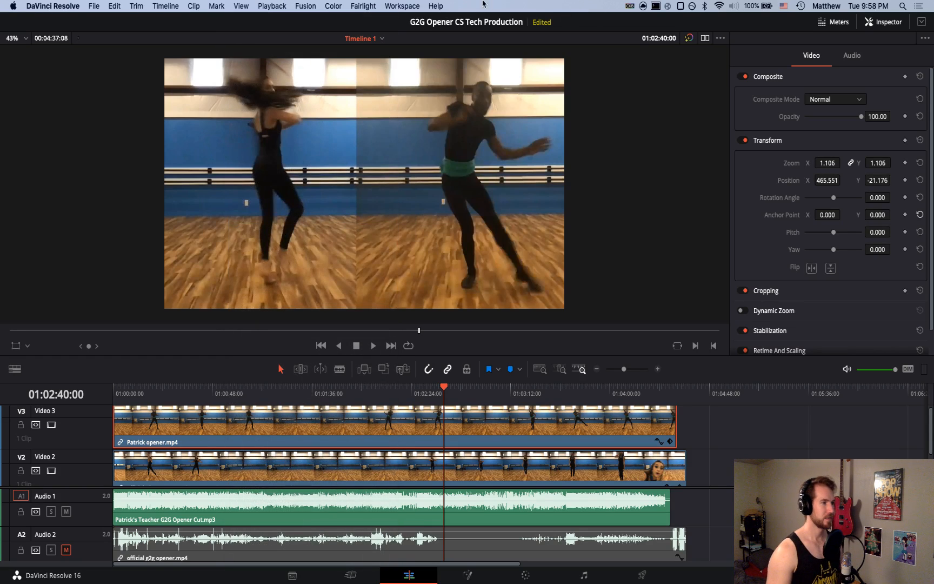
{"action": "left_click", "coordinate": [437, 6]}
{"action": "key", "text": "BackSpace"}
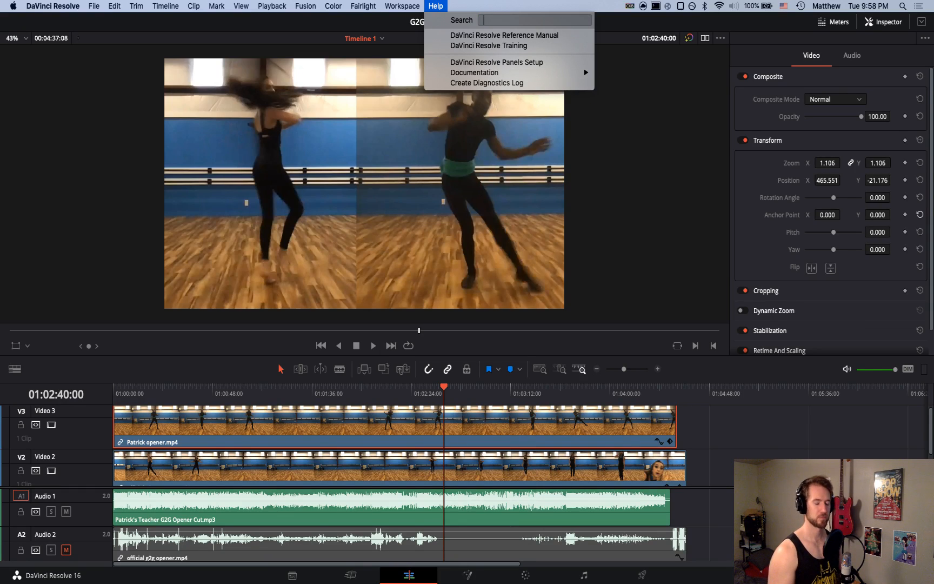
{"action": "type", "text": "guid"}
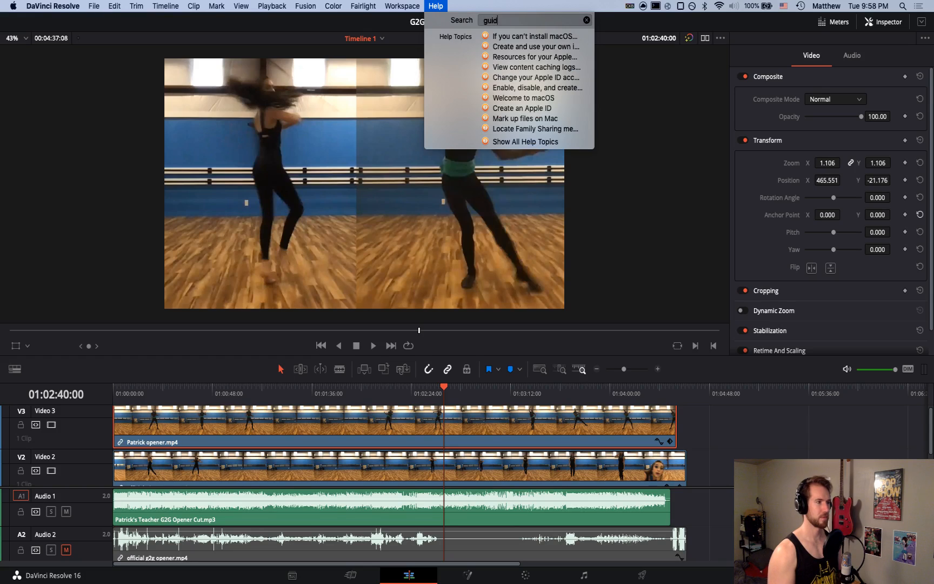
{"action": "key", "text": "BackSpace"}
{"action": "key", "text": "BackSpace"}
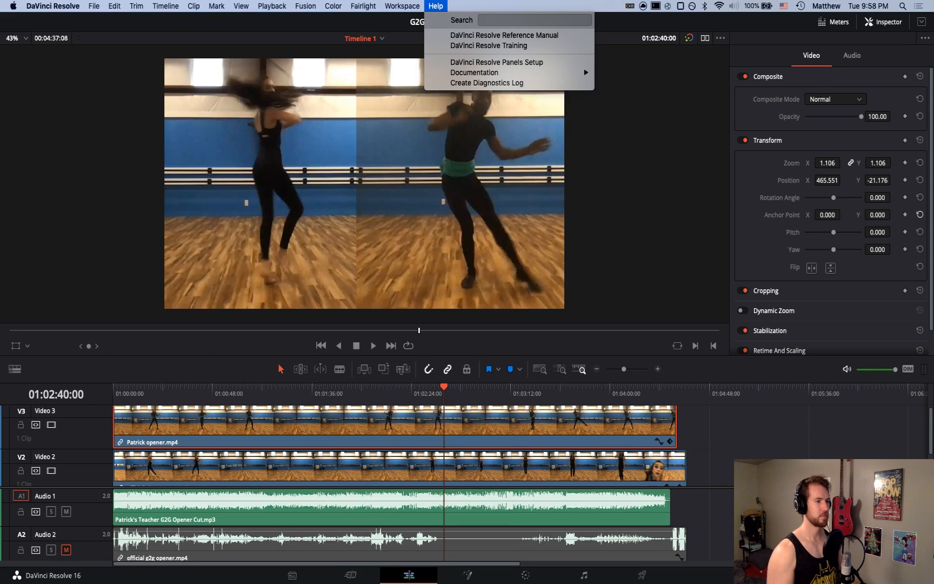
{"action": "type", "text": "grid"}
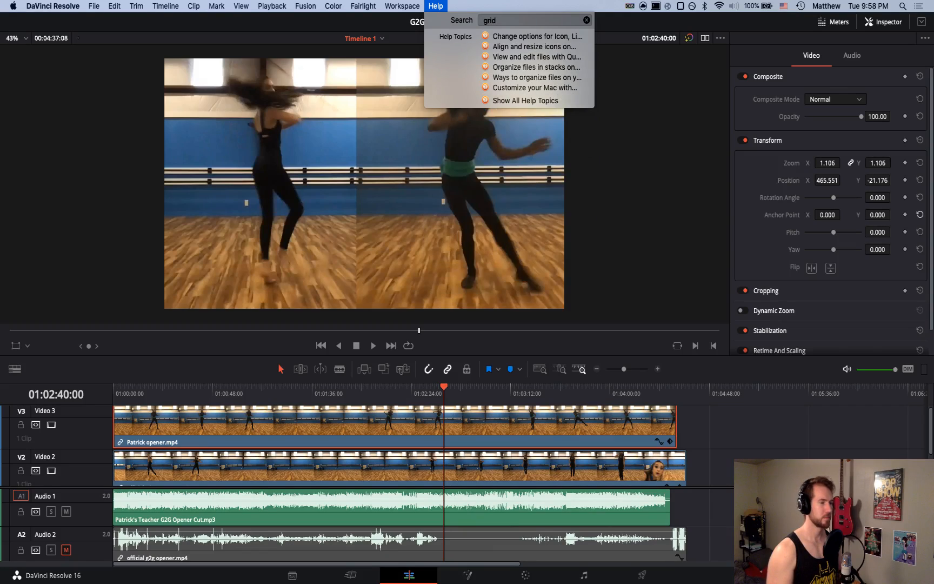
{"action": "key", "text": "Escape"}
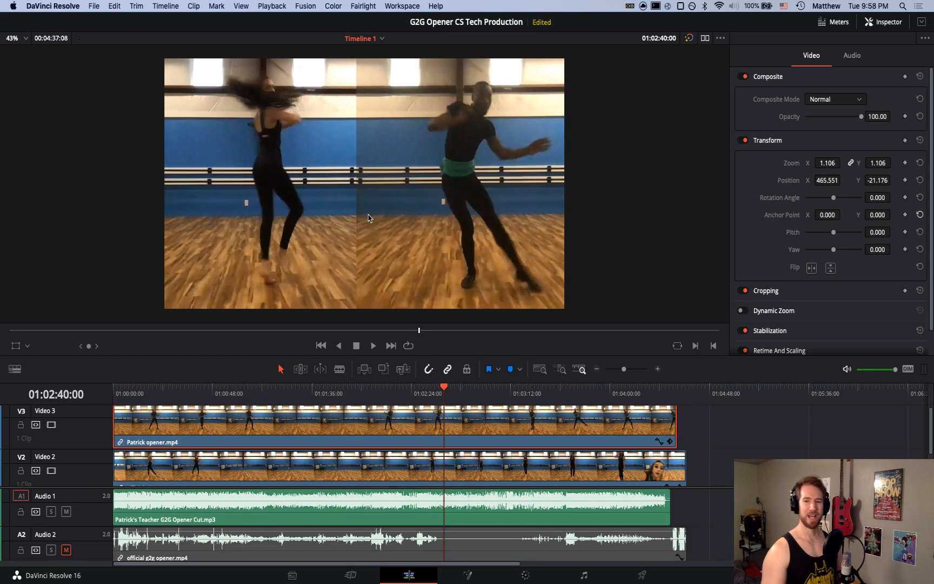
Crop the left edge of Patrick opener.mp4 slightly further inward with the Crop overlay, and hide the overlay
{"action": "left_click", "coordinate": [27, 346]}
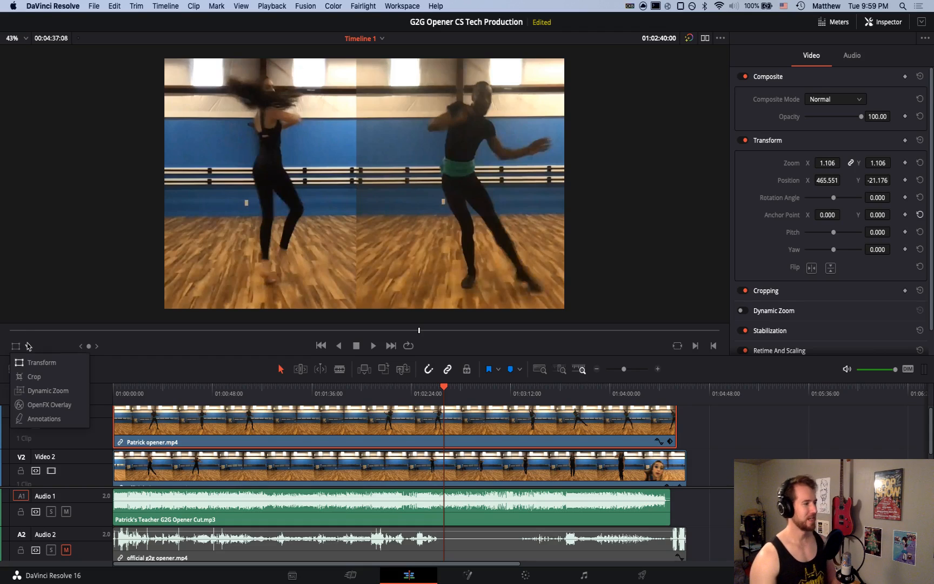
{"action": "left_click", "coordinate": [34, 377]}
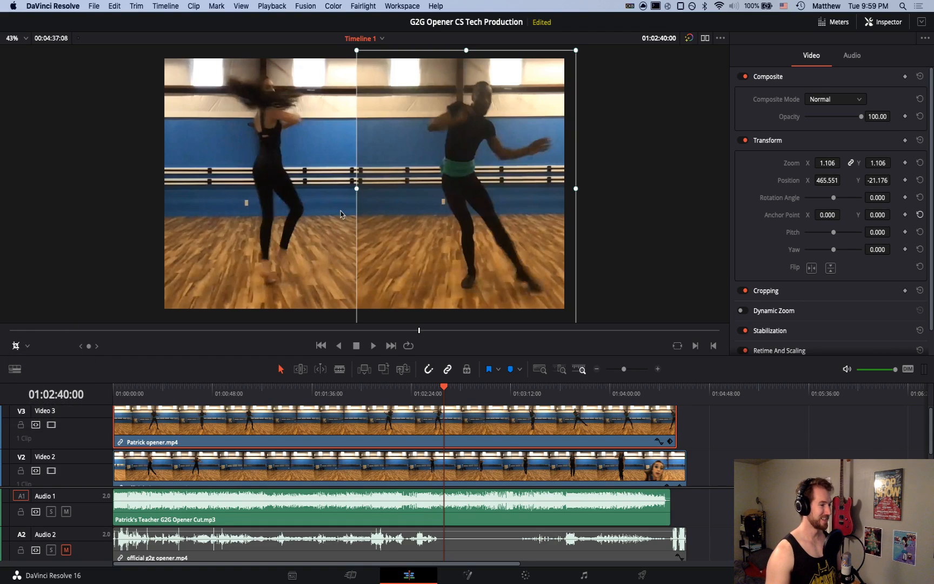
{"action": "mouse_move", "coordinate": [357, 189]}
{"action": "left_mouse_down"}
{"action": "mouse_move", "coordinate": [380, 189]}
{"action": "mouse_move", "coordinate": [367, 189]}
{"action": "left_mouse_up"}
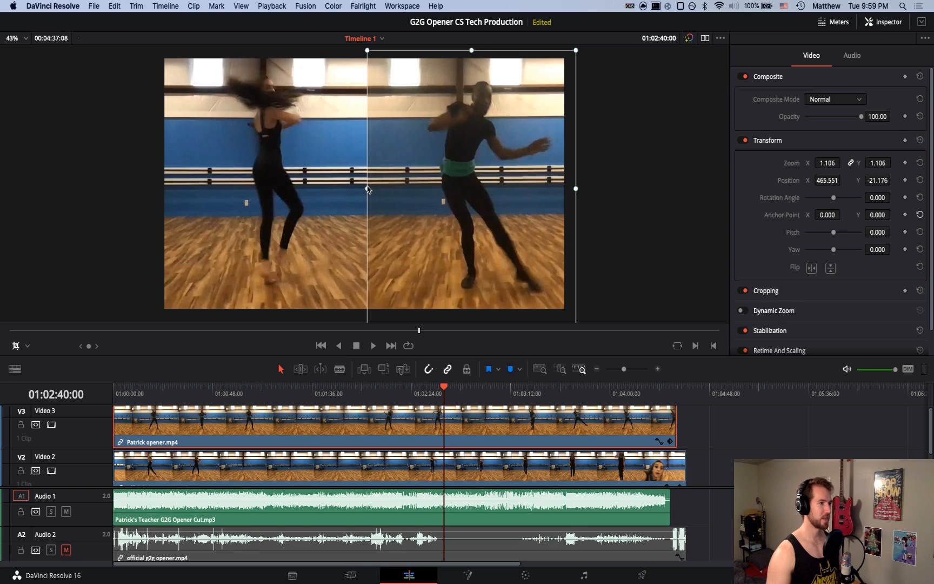
{"action": "left_click", "coordinate": [16, 348]}
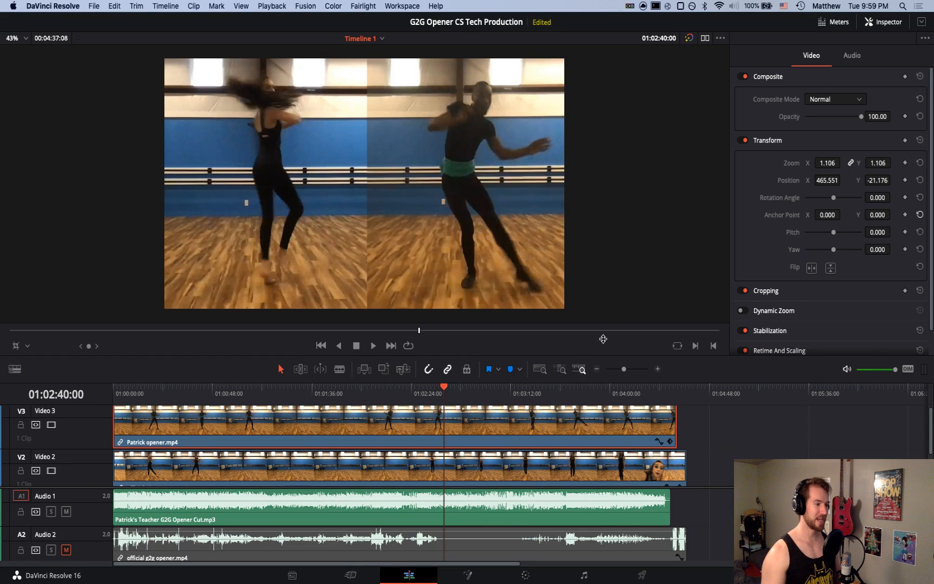
Play the side-by-side picture from 01:02:40:00 to 01:02:47:21 and save the project
{"action": "key", "text": "space"}
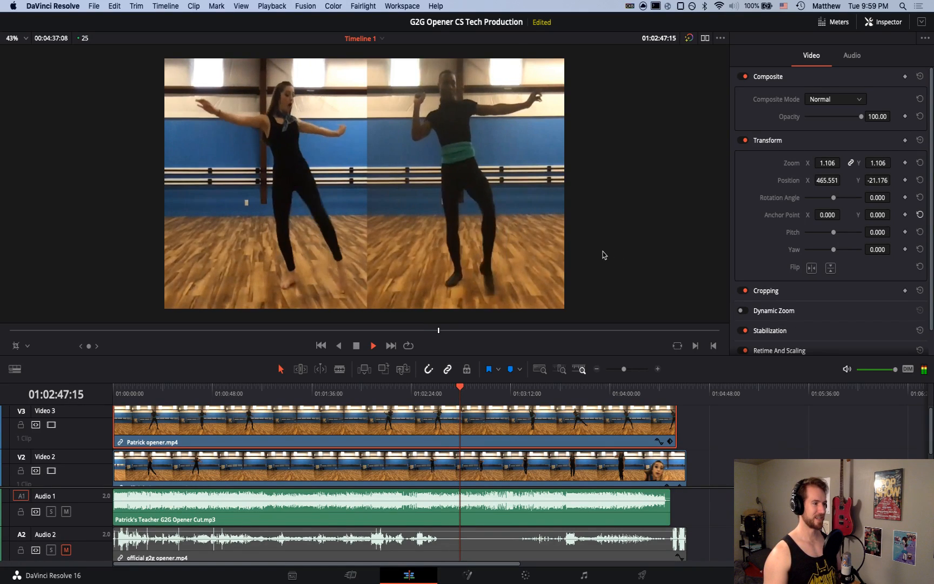
{"action": "key", "text": "space"}
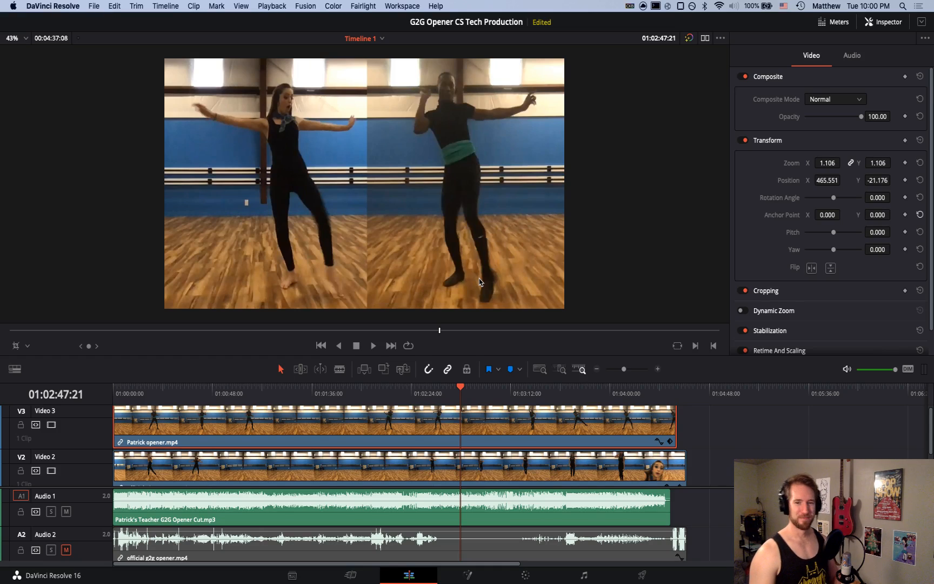
{"action": "key", "text": "super+s"}
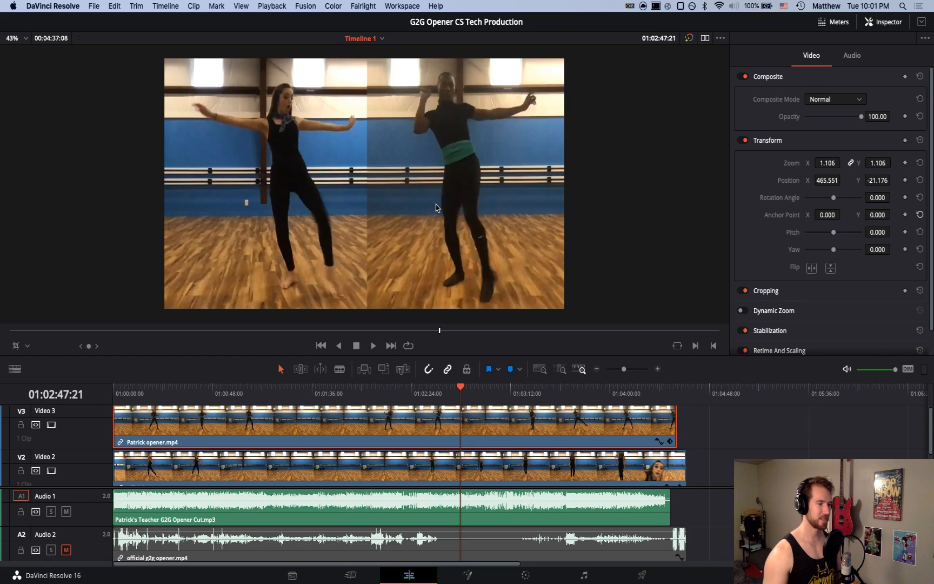
Toggle the bypass of color grades and Fusion effects on and off, and look through the video properties of Patrick opener.mp4
{"action": "left_click", "coordinate": [689, 39]}
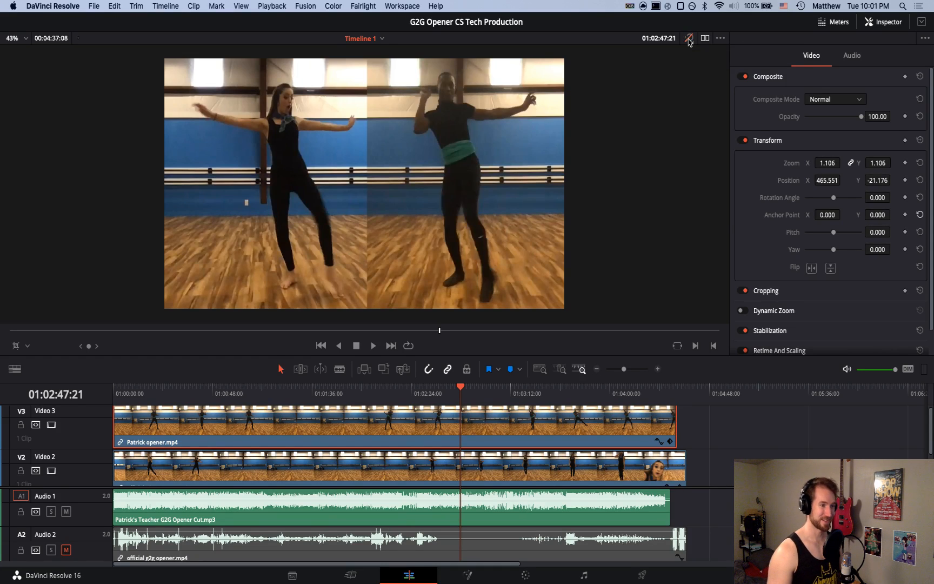
{"action": "left_click", "coordinate": [690, 39]}
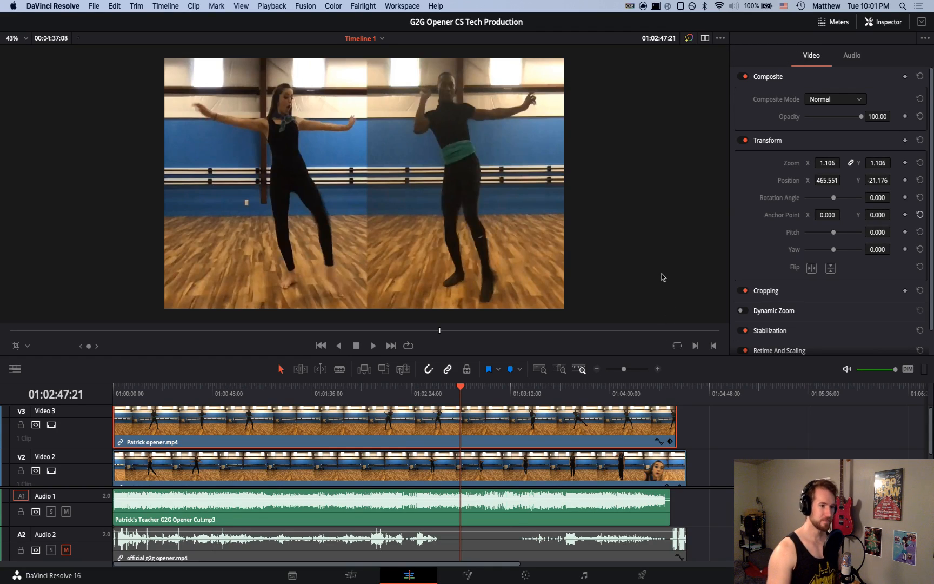
{"action": "scroll", "coordinate": [777, 297], "scroll_direction": "down", "scroll_amount": 1}
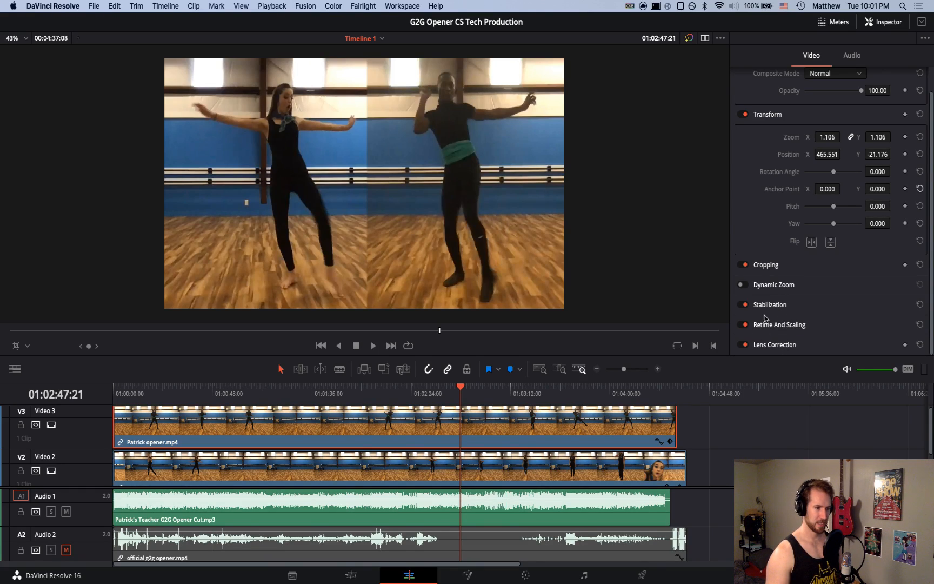
{"action": "scroll", "coordinate": [767, 322], "scroll_direction": "up", "scroll_amount": 1}
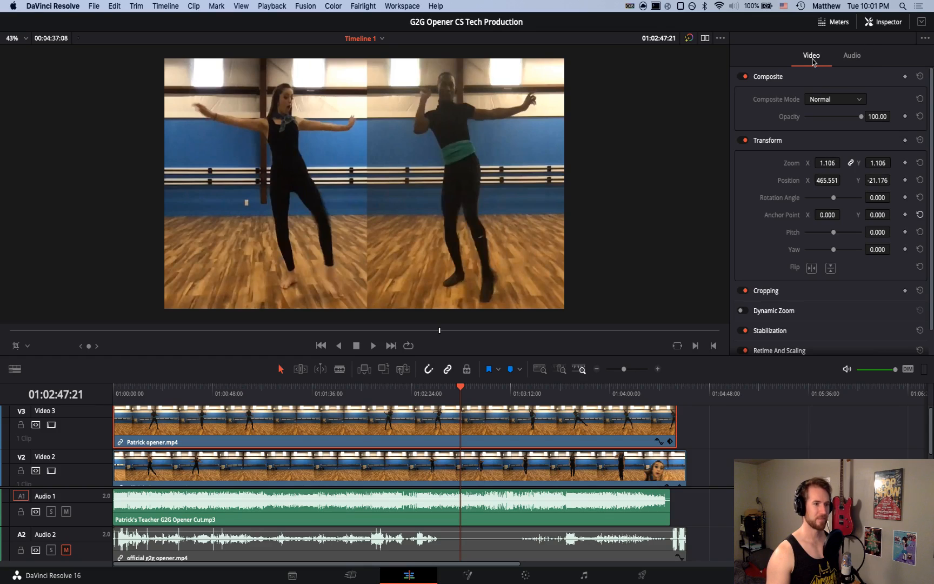
{"action": "scroll", "coordinate": [802, 319], "scroll_direction": "down", "scroll_amount": 1}
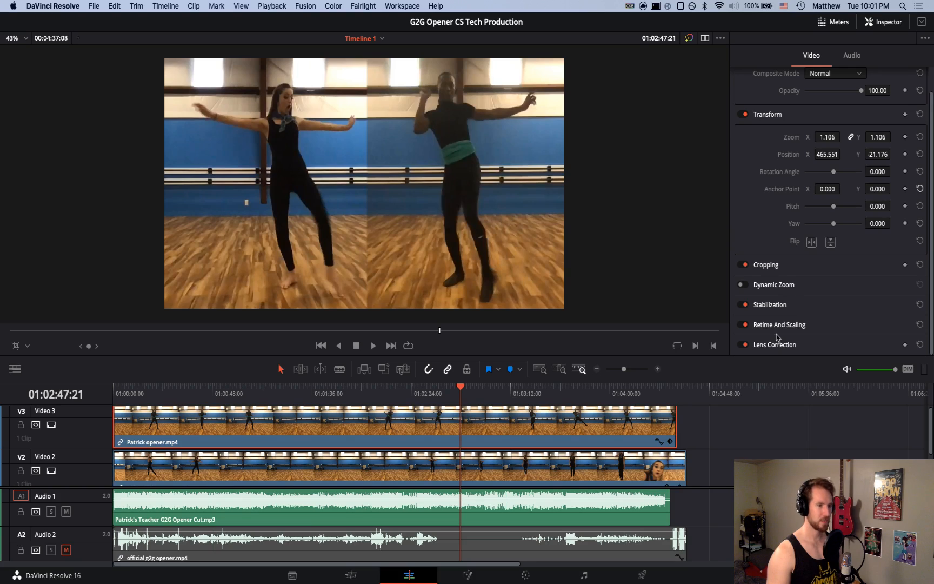
{"action": "scroll", "coordinate": [777, 337], "scroll_direction": "up", "scroll_amount": 1}
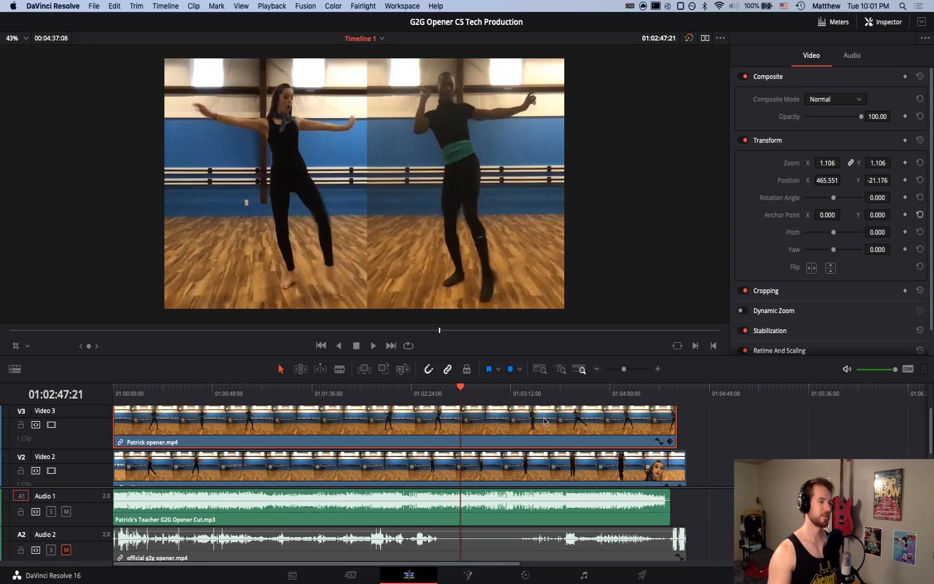
View the node composition of Patrick opener.mp4 on the Fusion page, and open the clip on the Color page
{"action": "left_click", "coordinate": [478, 581]}
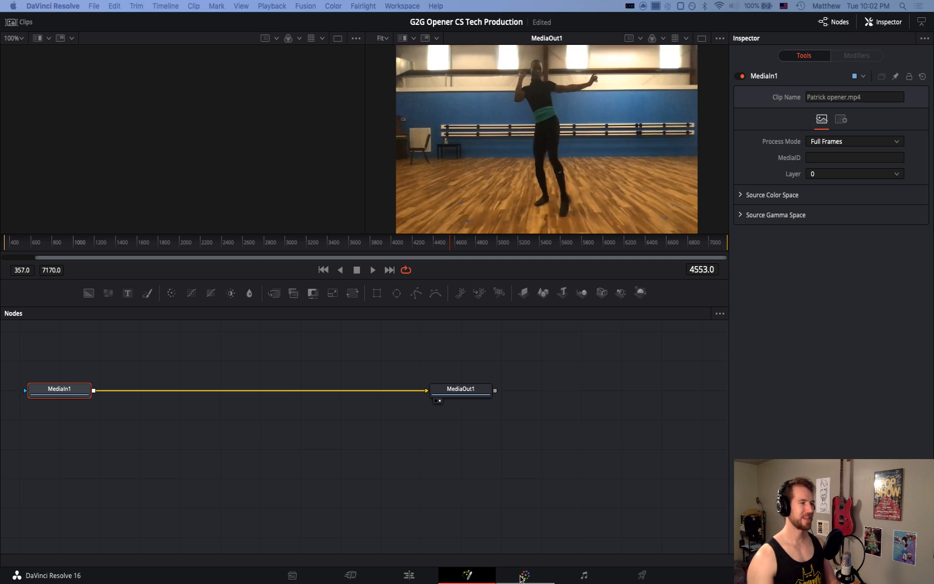
{"action": "left_click", "coordinate": [520, 578]}
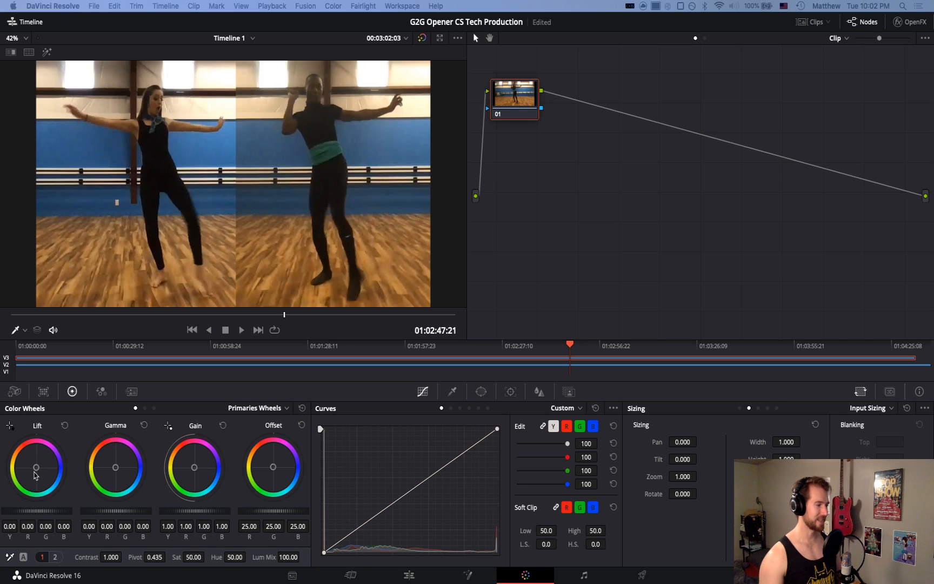
Look through the Primaries Bars and Log modes of the color controls, and return to Primaries Wheels
{"action": "left_click", "coordinate": [277, 410]}
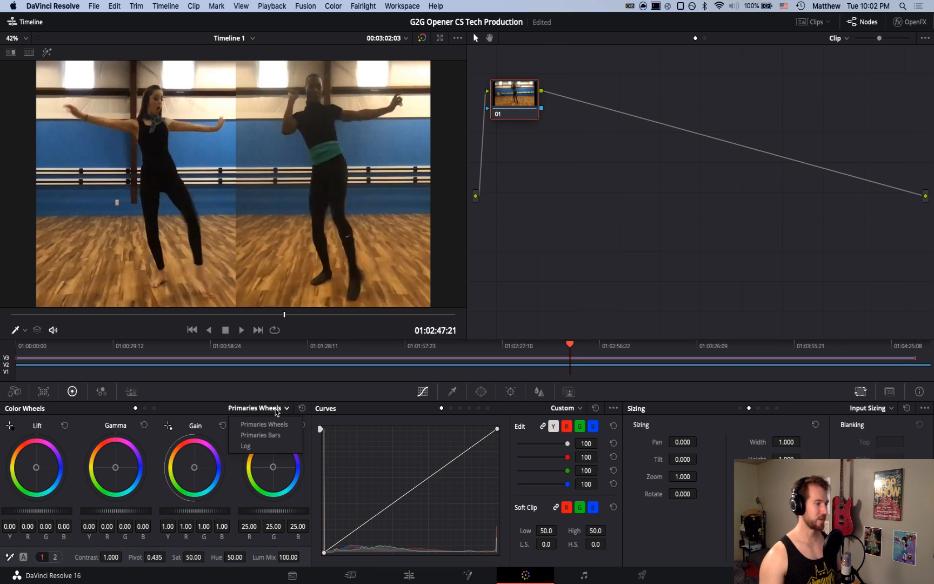
{"action": "left_click", "coordinate": [276, 410]}
{"action": "left_click", "coordinate": [276, 410]}
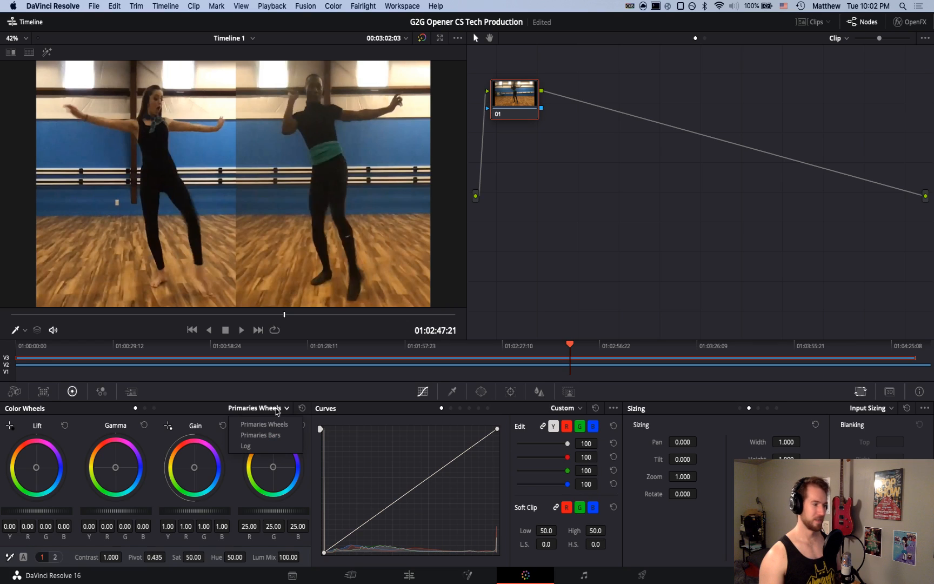
{"action": "left_click", "coordinate": [273, 434]}
{"action": "left_click", "coordinate": [280, 410]}
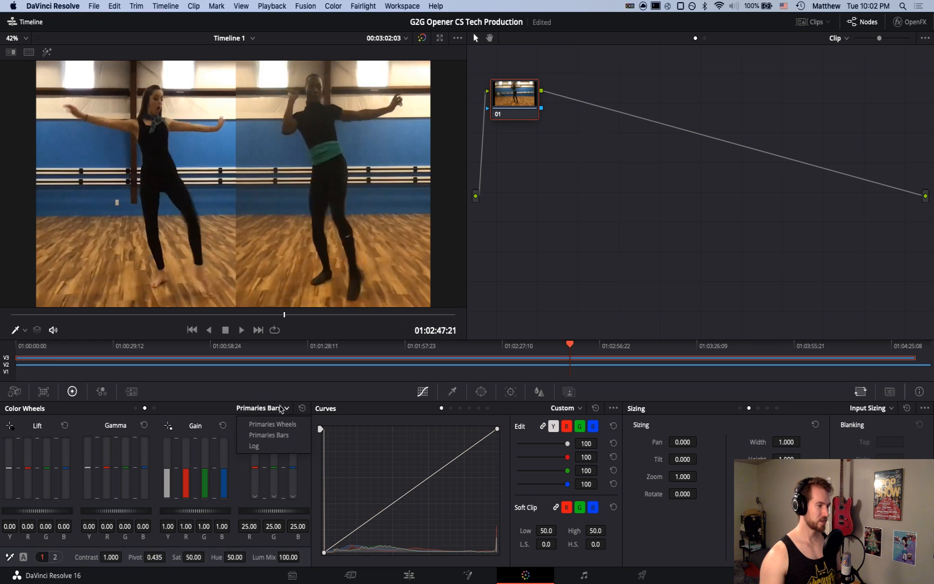
{"action": "left_click", "coordinate": [276, 448]}
{"action": "left_click", "coordinate": [281, 410]}
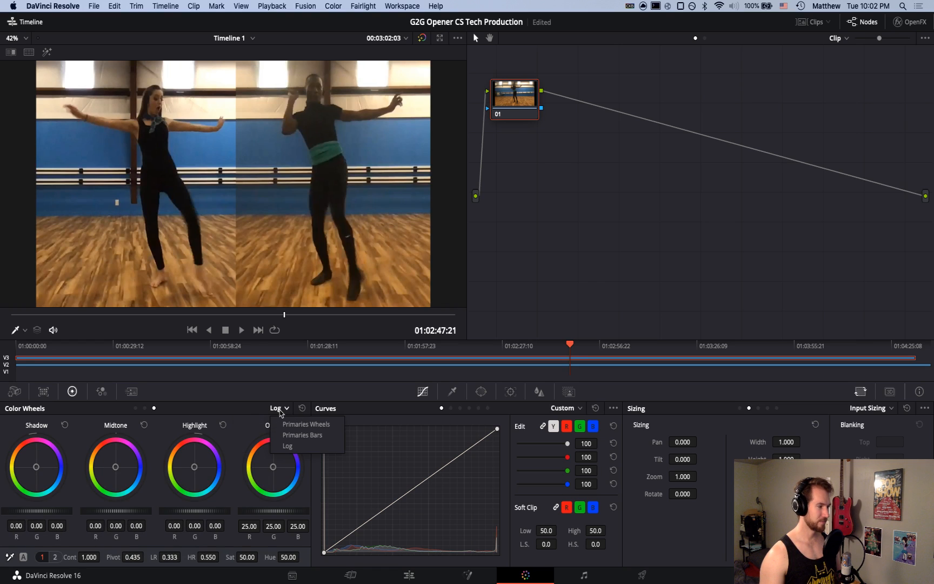
{"action": "left_click", "coordinate": [282, 434]}
{"action": "left_click", "coordinate": [284, 409]}
{"action": "left_click", "coordinate": [285, 424]}
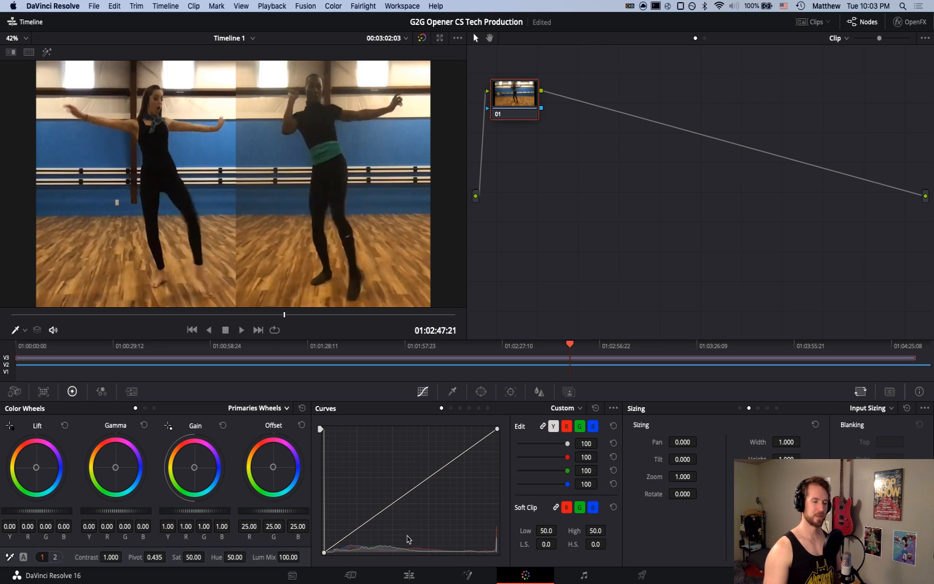
Try bending the custom curve upward to brighten the V3 clip, and undo every curve change
{"action": "left_click", "coordinate": [415, 492]}
{"action": "mouse_move", "coordinate": [415, 492]}
{"action": "left_mouse_down"}
{"action": "mouse_move", "coordinate": [436, 544]}
{"action": "mouse_move", "coordinate": [390, 472]}
{"action": "mouse_move", "coordinate": [359, 456]}
{"action": "mouse_move", "coordinate": [333, 467]}
{"action": "mouse_move", "coordinate": [372, 449]}
{"action": "mouse_move", "coordinate": [410, 480]}
{"action": "left_mouse_up"}
{"action": "key", "text": "super+z"}
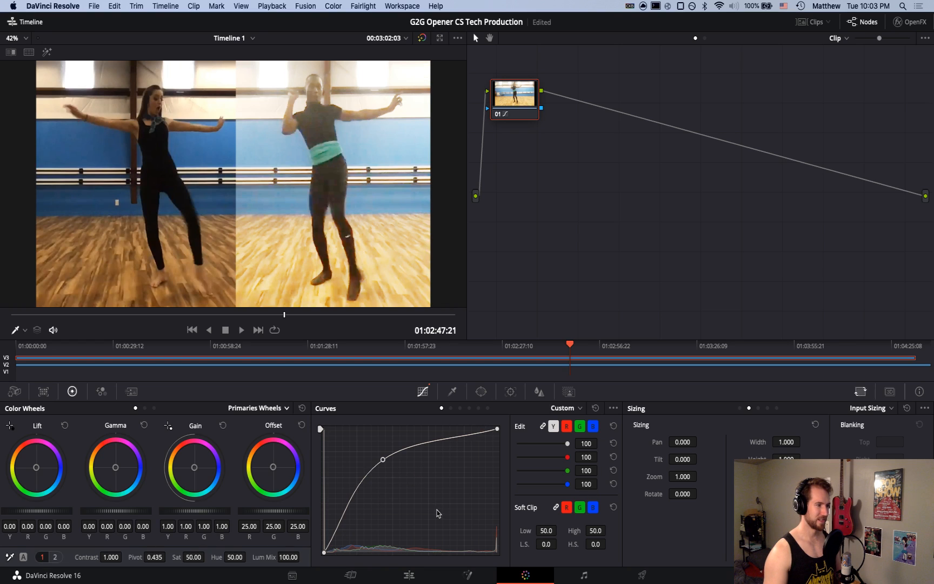
{"action": "key", "text": "super+z"}
{"action": "left_click_drag", "start_coordinate": [413, 489], "coordinate": [449, 436]}
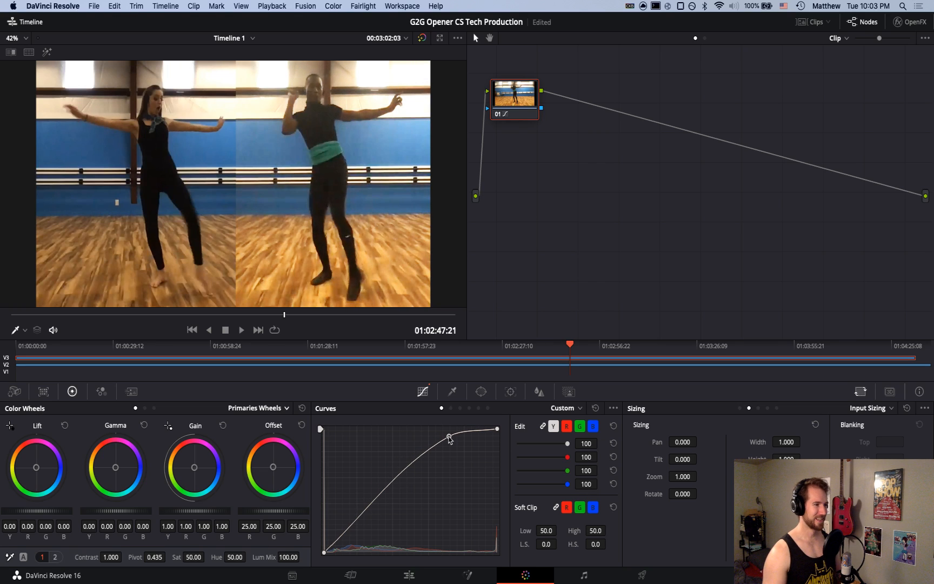
{"action": "key", "text": "super+z"}
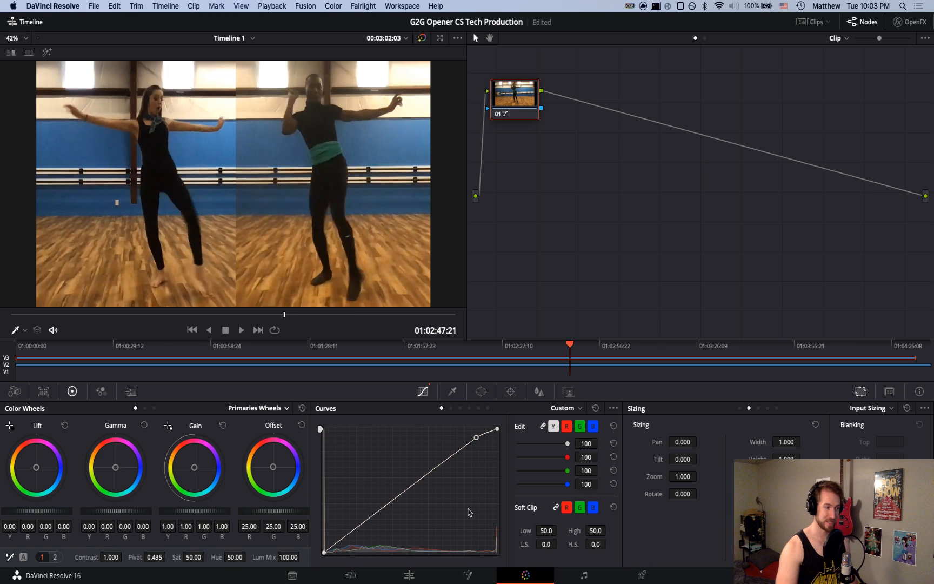
{"action": "key", "text": "super+z"}
{"action": "key", "text": "super+z"}
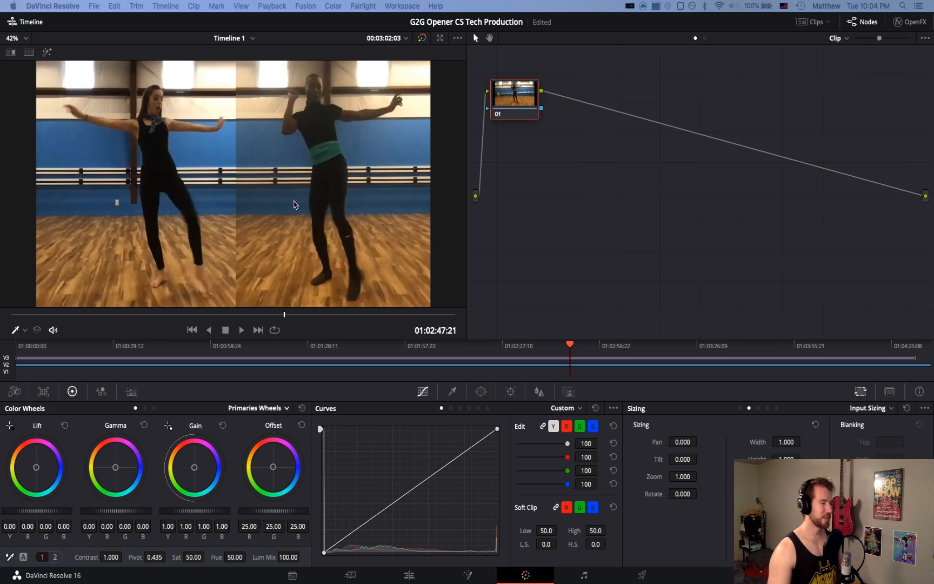
Sample the blue wall and the pale upper wall in the V3 dancer's half of the picture to add matching custom curve points
{"action": "left_click", "coordinate": [292, 164]}
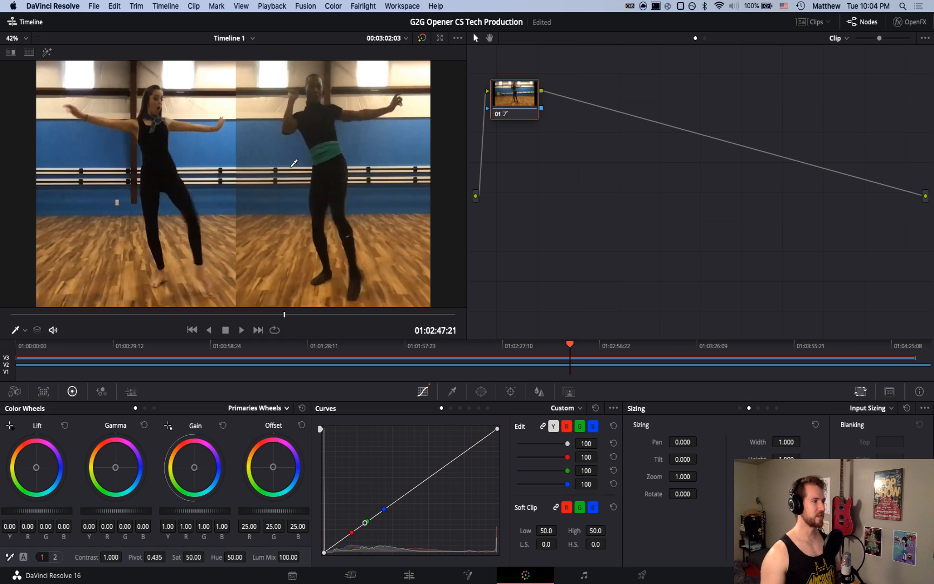
{"action": "left_click", "coordinate": [275, 101]}
{"action": "left_click", "coordinate": [282, 101]}
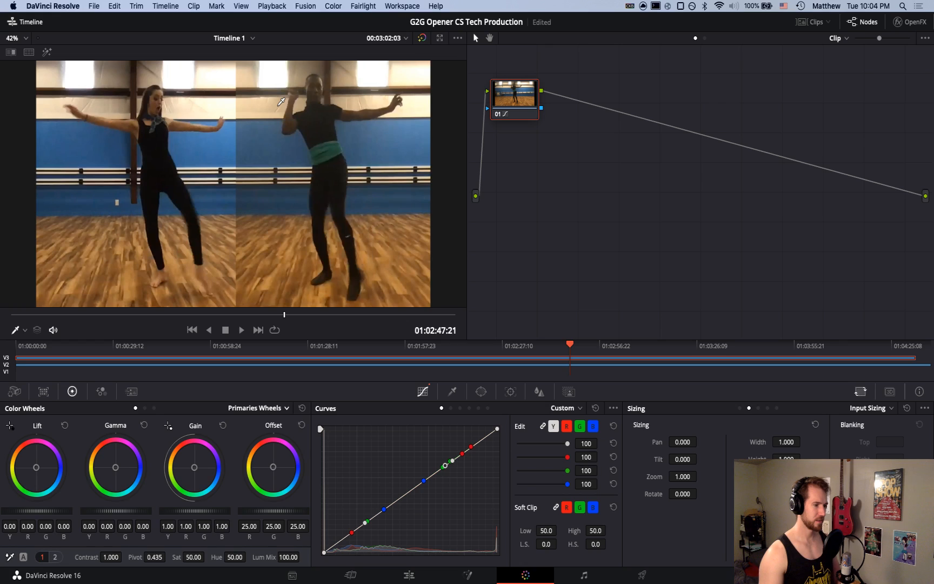
{"action": "left_click", "coordinate": [279, 108]}
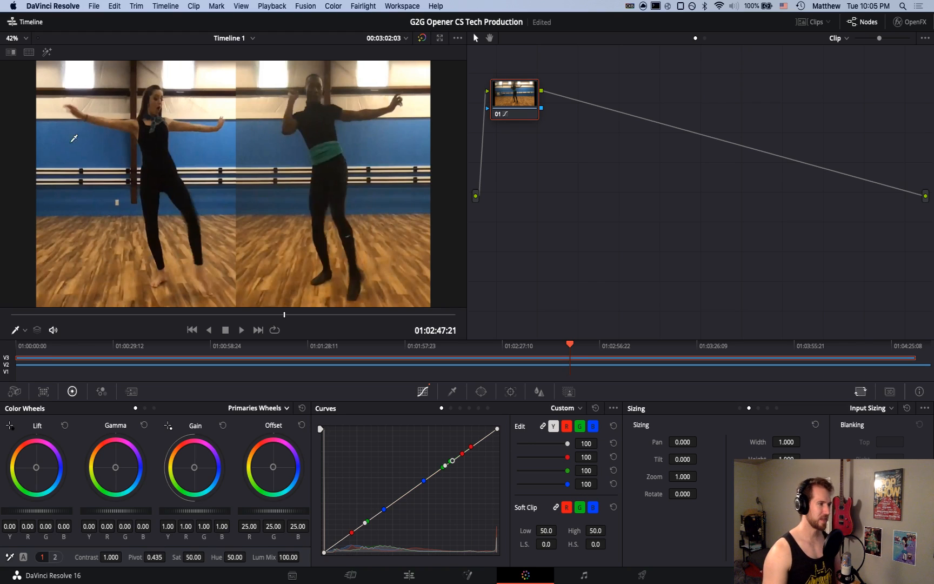
{"action": "left_click", "coordinate": [254, 130]}
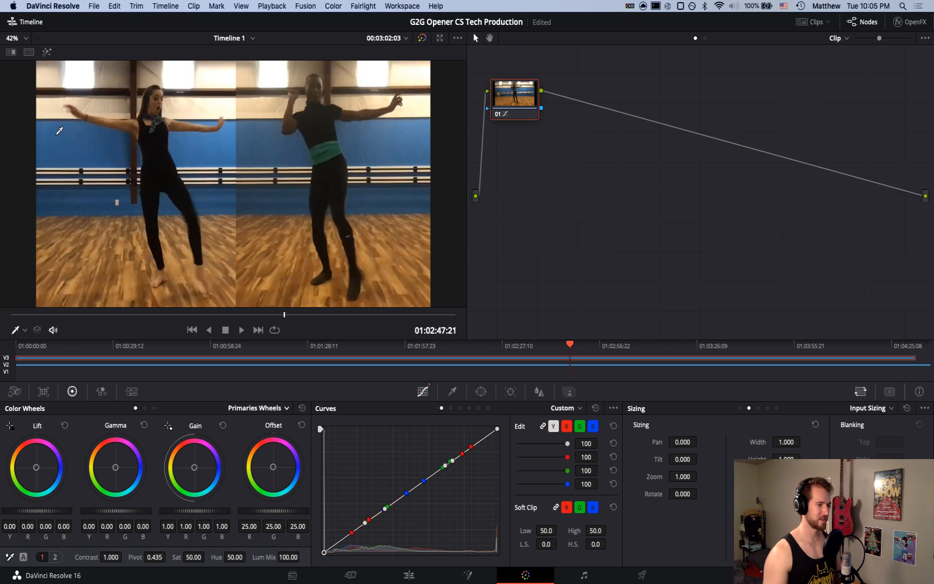
Select the V2 clip and sample the blue wall in its half of the picture to add custom curve points
{"action": "left_click", "coordinate": [174, 364]}
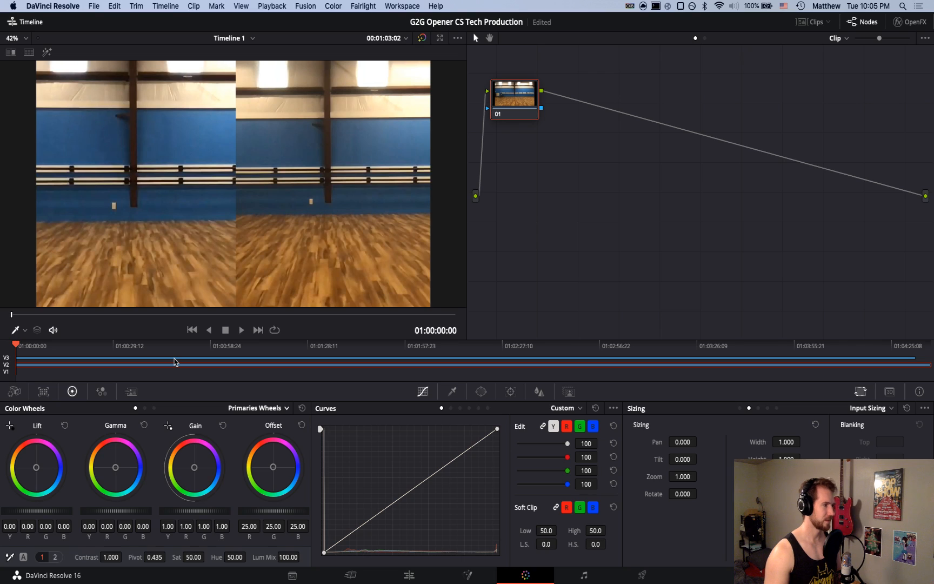
{"action": "left_click", "coordinate": [174, 362]}
{"action": "left_click", "coordinate": [478, 348]}
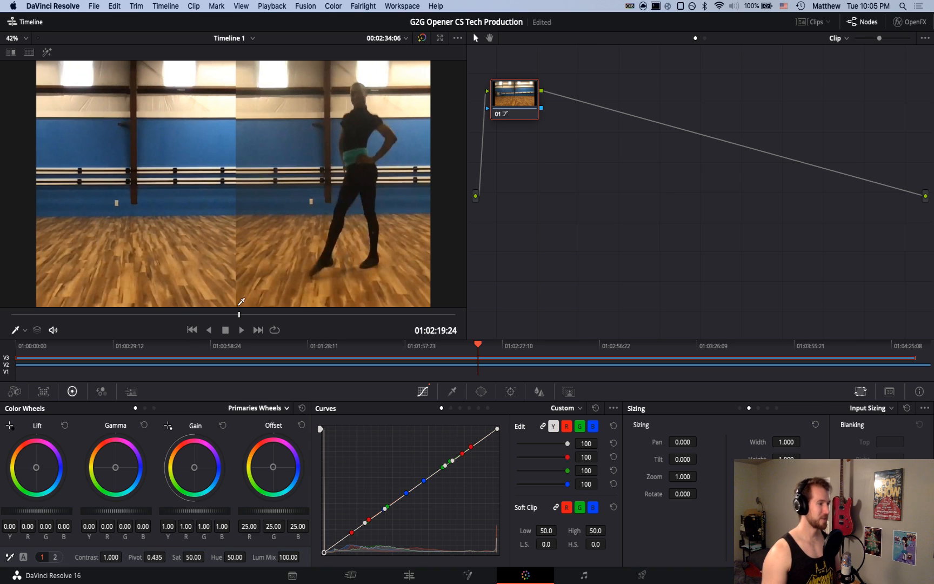
{"action": "left_click", "coordinate": [242, 365]}
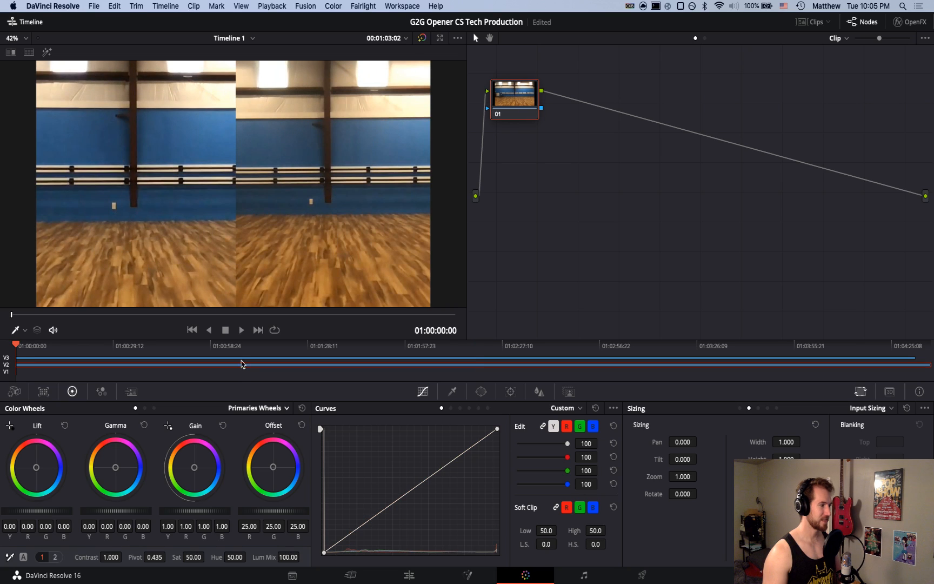
{"action": "left_click", "coordinate": [75, 128]}
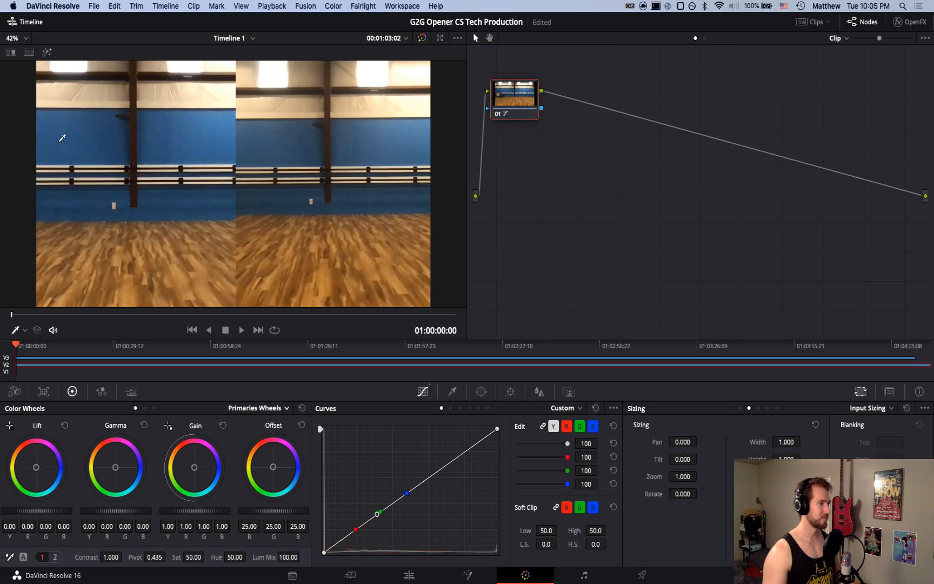
Reselect the V3 clip and move the playhead to 01:02:38:17, where both dancers are in view
{"action": "left_click", "coordinate": [494, 354]}
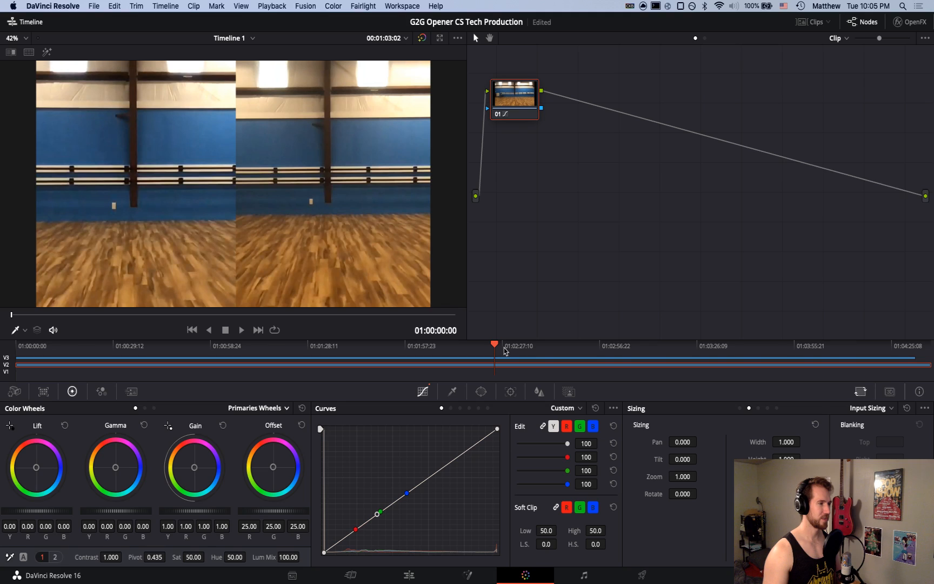
{"action": "left_click", "coordinate": [539, 351]}
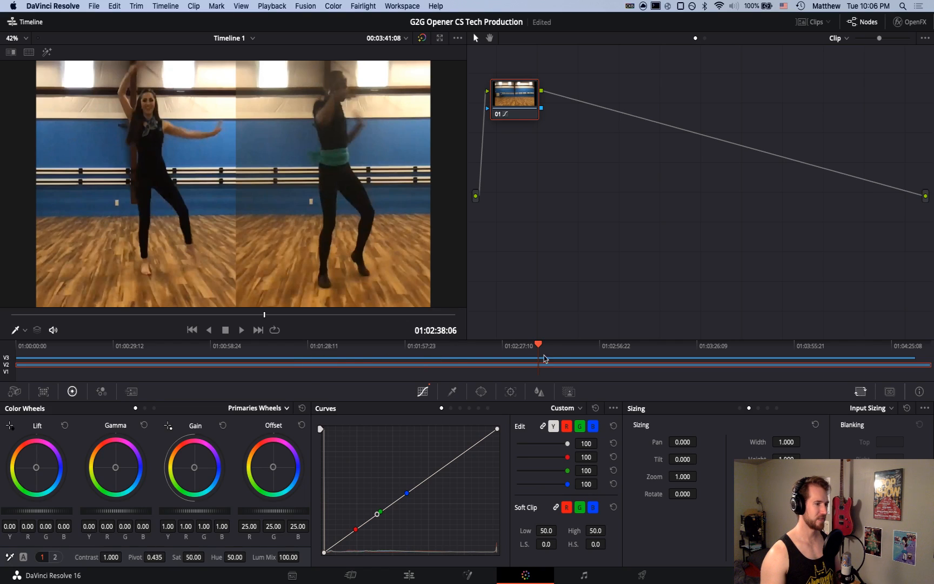
{"action": "key", "text": "Home"}
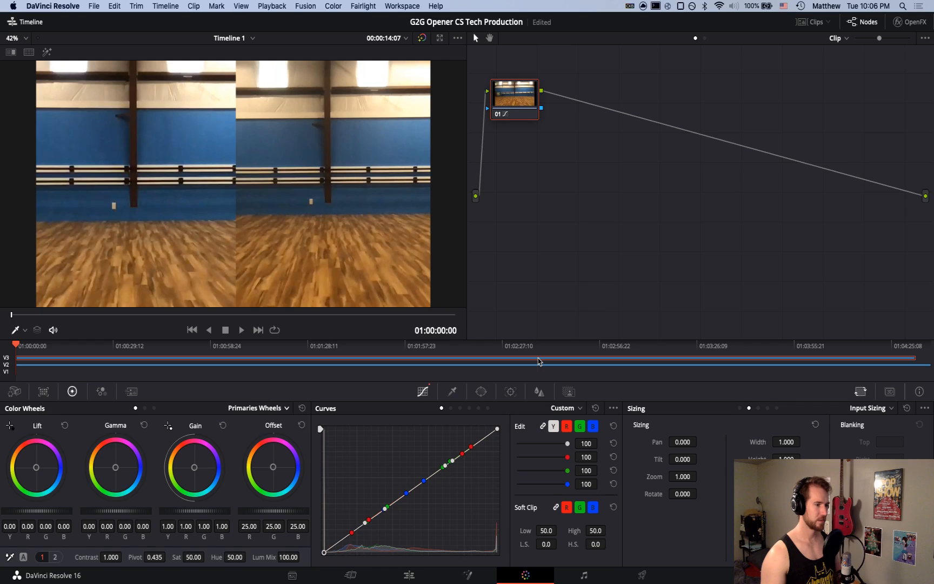
{"action": "left_click", "coordinate": [540, 346]}
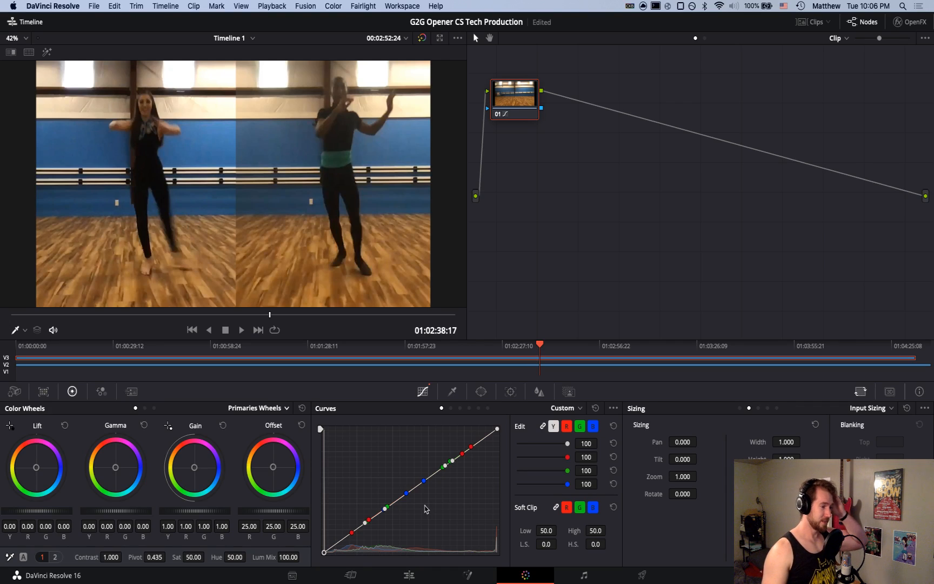
Add a control point near the middle of the V3 clip's custom curve, and try raising its uppermost added point
{"action": "left_click", "coordinate": [436, 476]}
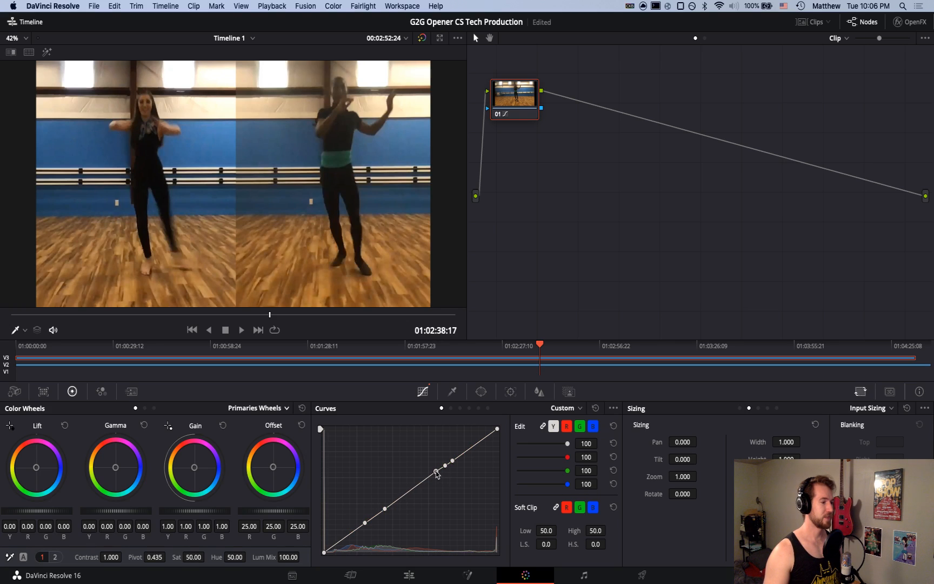
{"action": "left_click_drag", "start_coordinate": [435, 471], "coordinate": [412, 491]}
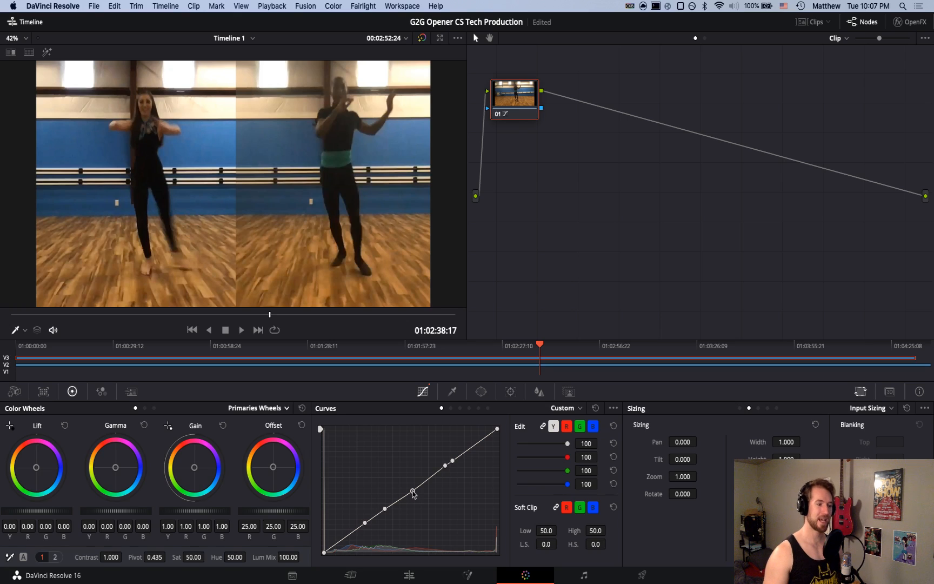
{"action": "mouse_move", "coordinate": [413, 494]}
{"action": "left_mouse_down"}
{"action": "mouse_move", "coordinate": [412, 482]}
{"action": "mouse_move", "coordinate": [414, 490]}
{"action": "left_mouse_up"}
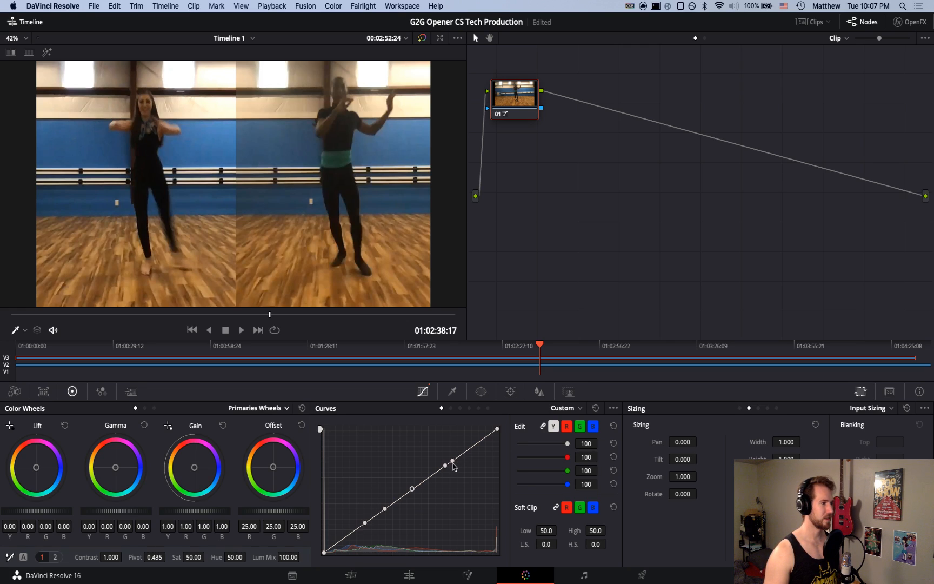
{"action": "left_click_drag", "start_coordinate": [453, 461], "coordinate": [455, 442]}
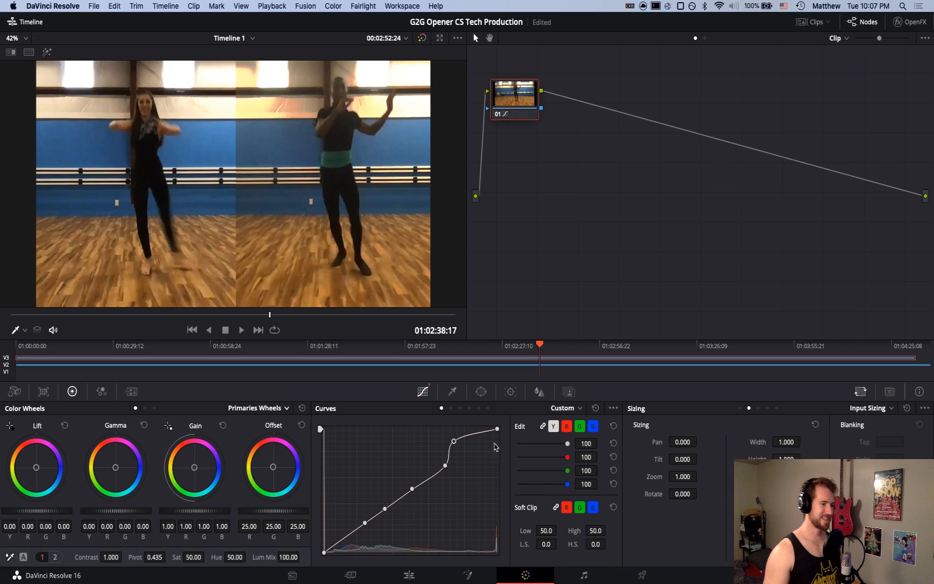
{"action": "key", "text": "super+z"}
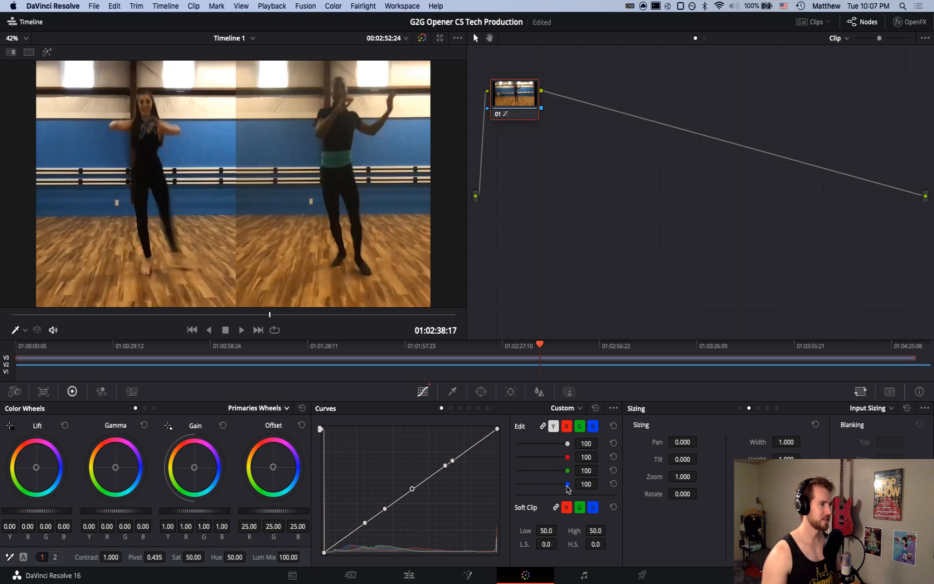
Lower all linked curve intensities to 85, and set only the blue channel's intensity to 100
{"action": "left_click_drag", "start_coordinate": [569, 444], "coordinate": [563, 444]}
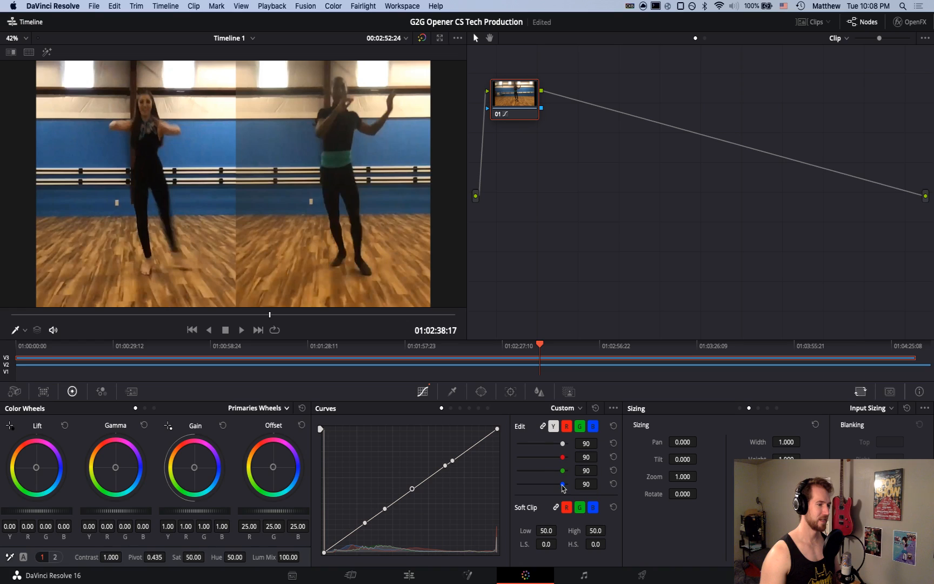
{"action": "left_click_drag", "start_coordinate": [563, 489], "coordinate": [560, 488]}
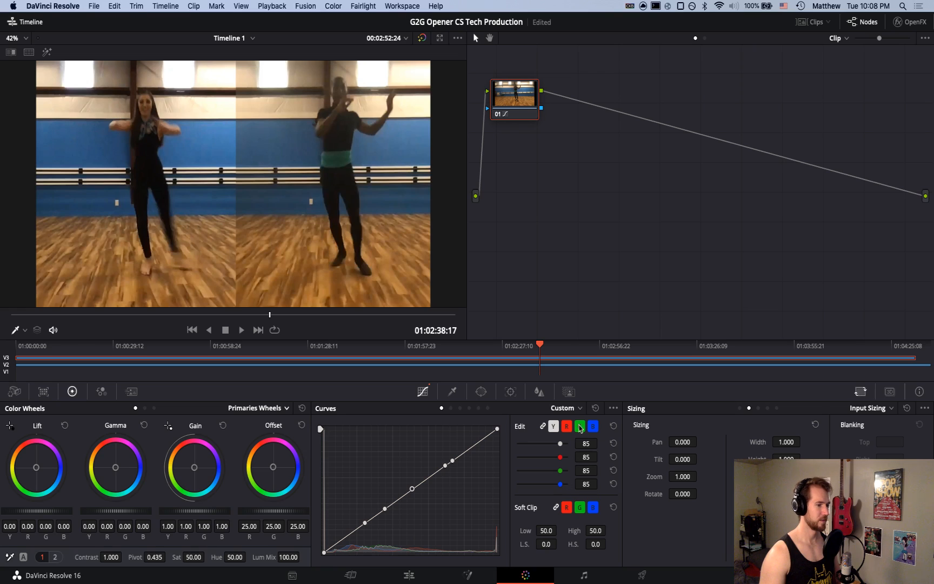
{"action": "left_click", "coordinate": [593, 427]}
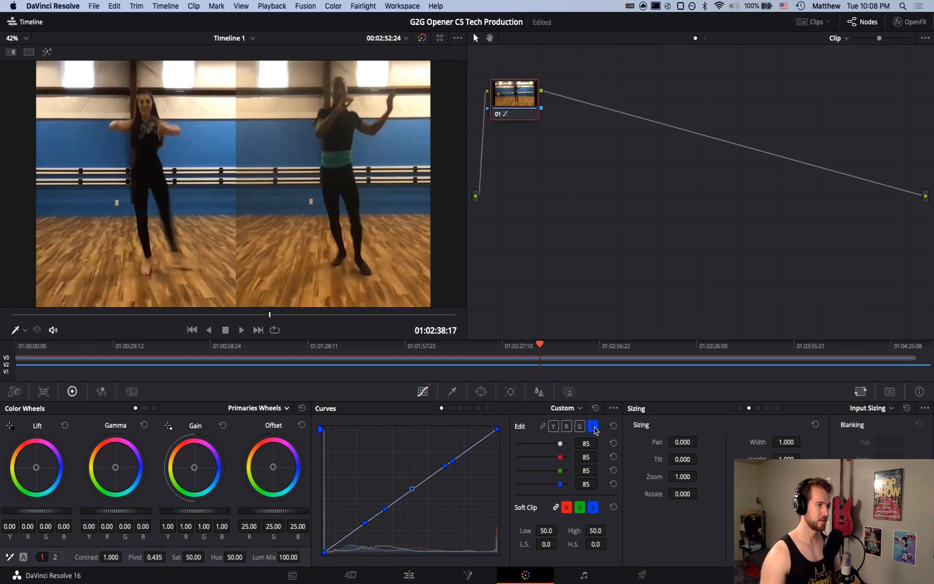
{"action": "left_click_drag", "start_coordinate": [560, 484], "coordinate": [577, 483]}
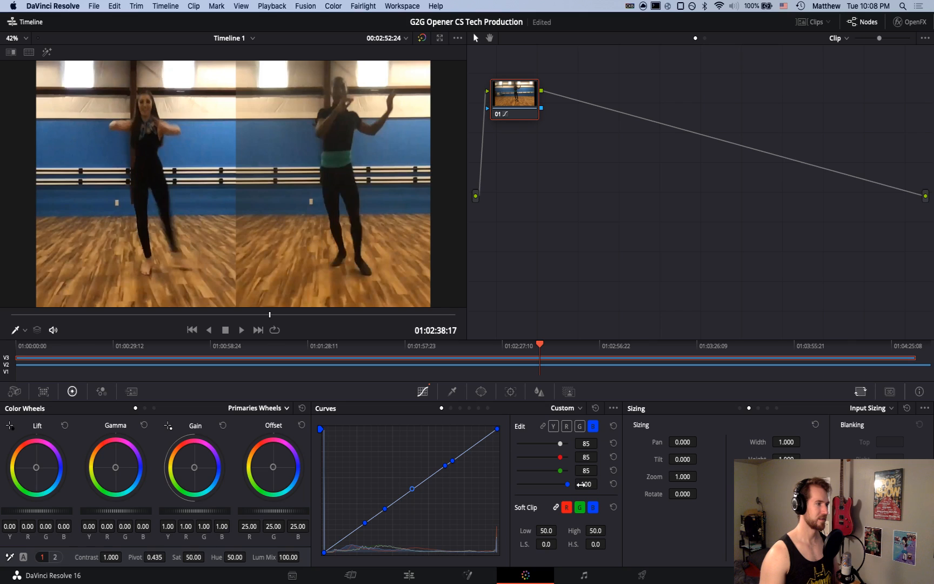
View the green, red and luma curves individually, and lower all relinked curve intensities to 72
{"action": "left_click", "coordinate": [580, 426]}
{"action": "left_click", "coordinate": [566, 426]}
{"action": "left_click", "coordinate": [554, 426]}
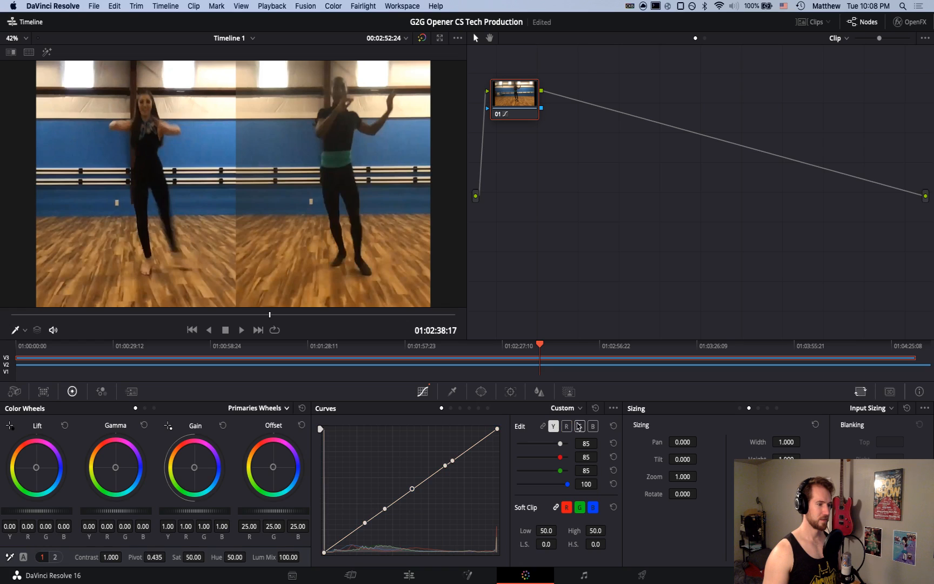
{"action": "left_click", "coordinate": [544, 427]}
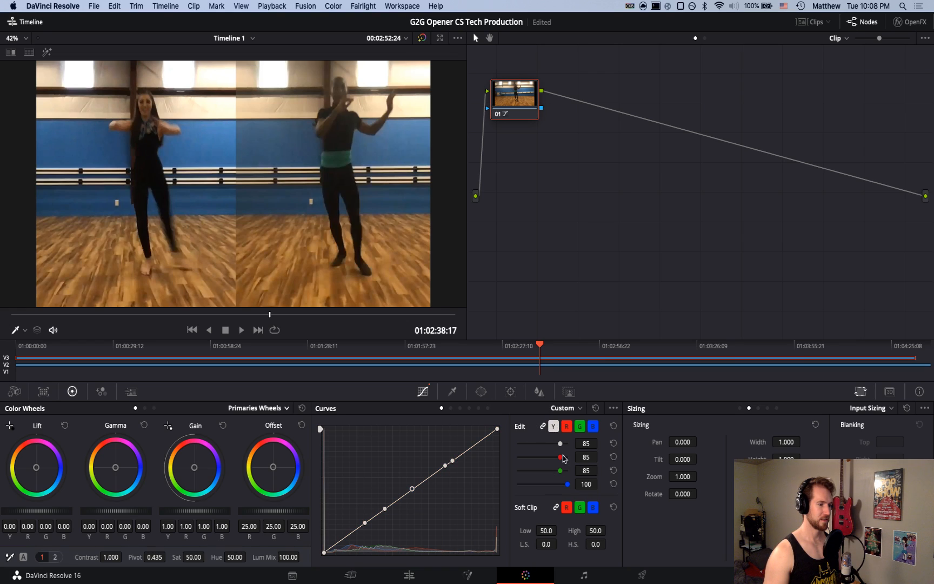
{"action": "left_click_drag", "start_coordinate": [561, 444], "coordinate": [554, 448]}
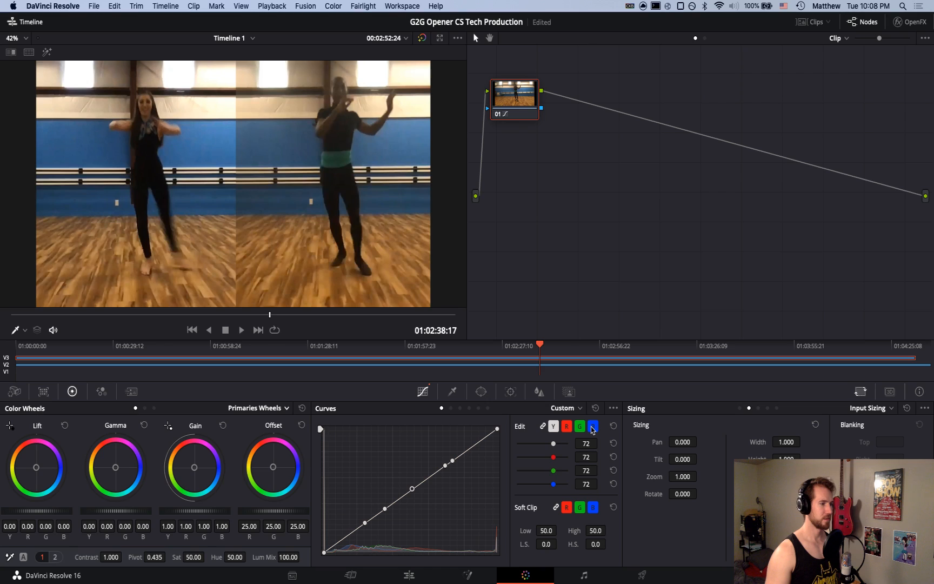
Reset the intensities of all linked curve channels to 100
{"action": "left_click", "coordinate": [543, 426]}
{"action": "left_click", "coordinate": [544, 427]}
{"action": "double_click", "coordinate": [554, 444]}
{"action": "left_click", "coordinate": [543, 426]}
{"action": "left_click", "coordinate": [544, 426]}
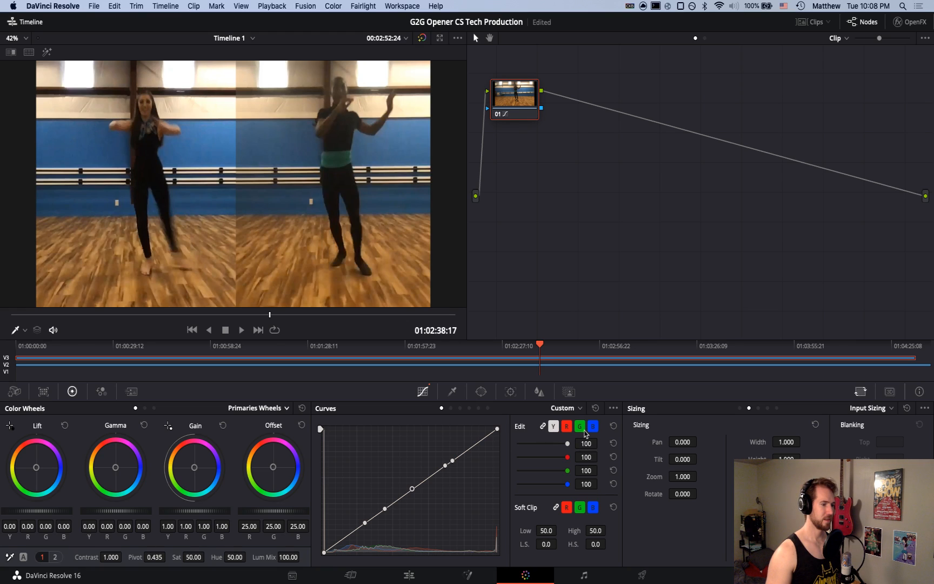
Isolate the V3 clip's blue curve, raise its middle control point, and bring it back to just above the diagonal
{"action": "left_click", "coordinate": [592, 426]}
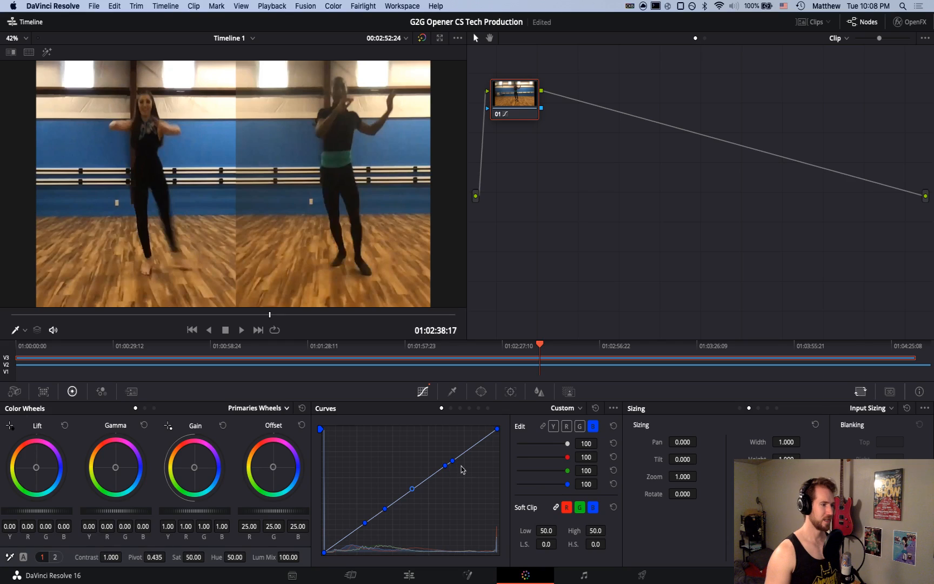
{"action": "left_click_drag", "start_coordinate": [412, 489], "coordinate": [408, 480]}
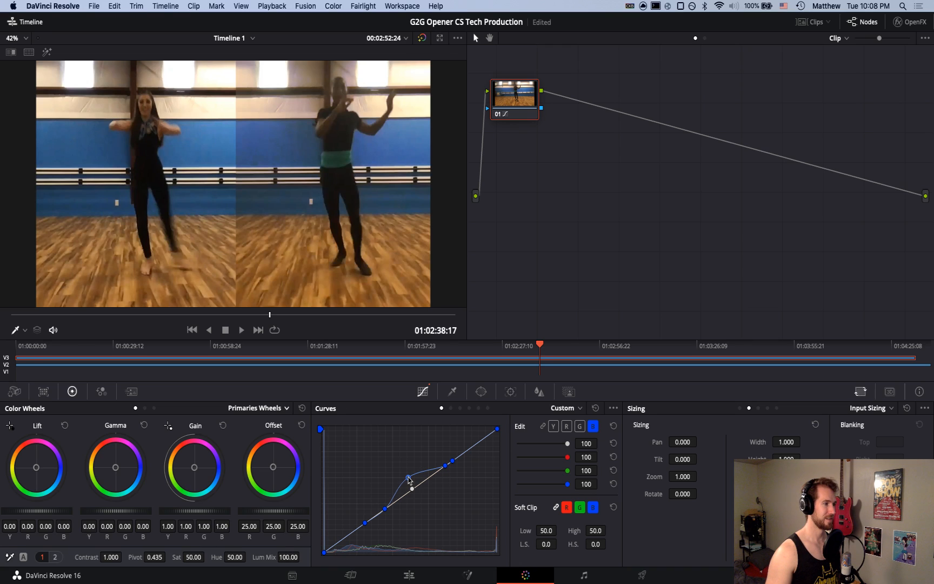
{"action": "left_click_drag", "start_coordinate": [409, 478], "coordinate": [408, 479]}
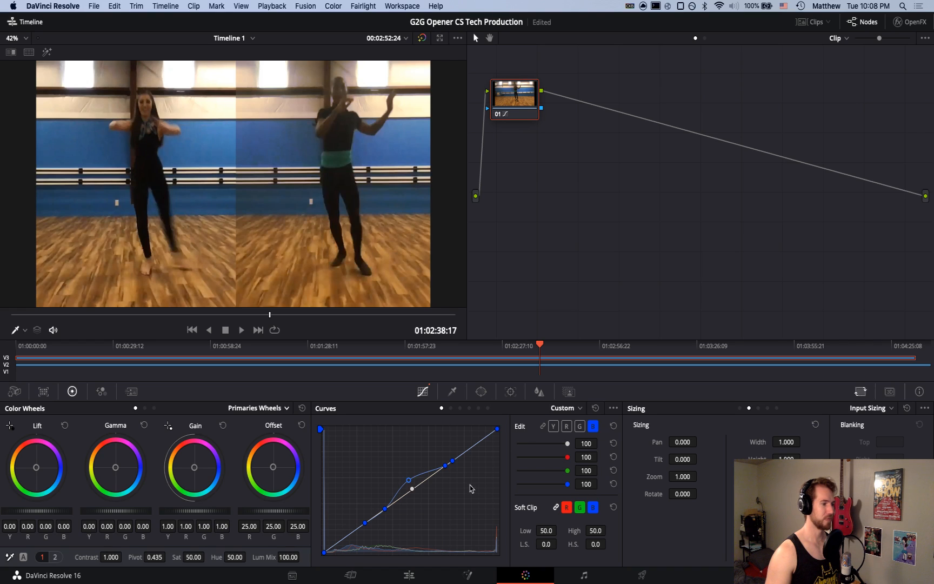
{"action": "left_click", "coordinate": [553, 427]}
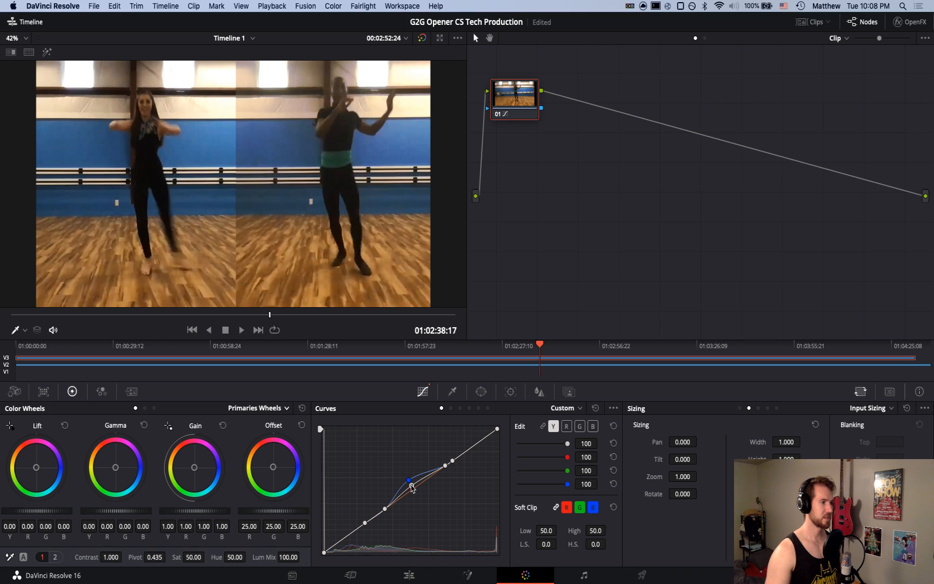
{"action": "left_click_drag", "start_coordinate": [409, 480], "coordinate": [411, 490]}
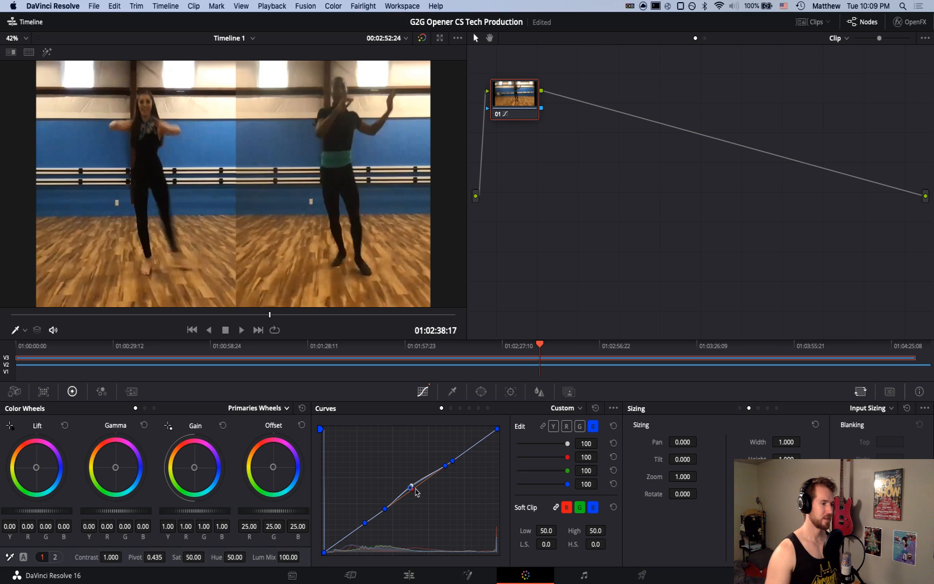
Pull the middle control point of the luma curve slightly below the diagonal
{"action": "left_click", "coordinate": [553, 426]}
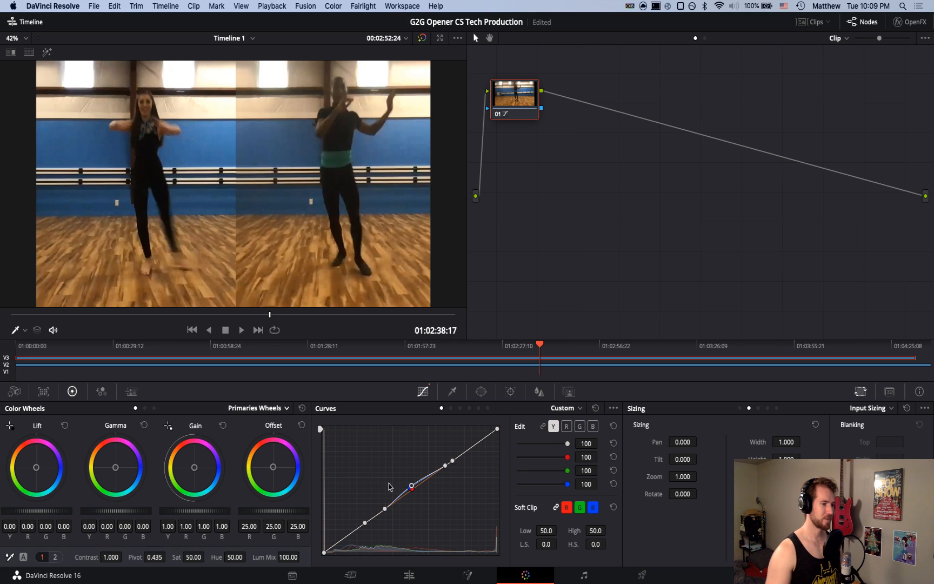
{"action": "left_click_drag", "start_coordinate": [411, 485], "coordinate": [414, 496]}
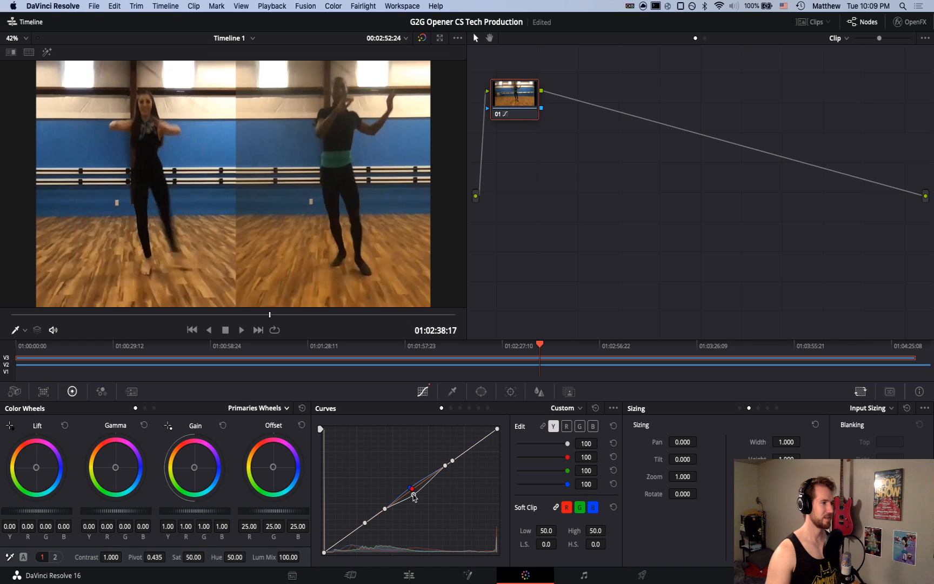
{"action": "left_click_drag", "start_coordinate": [414, 496], "coordinate": [414, 497]}
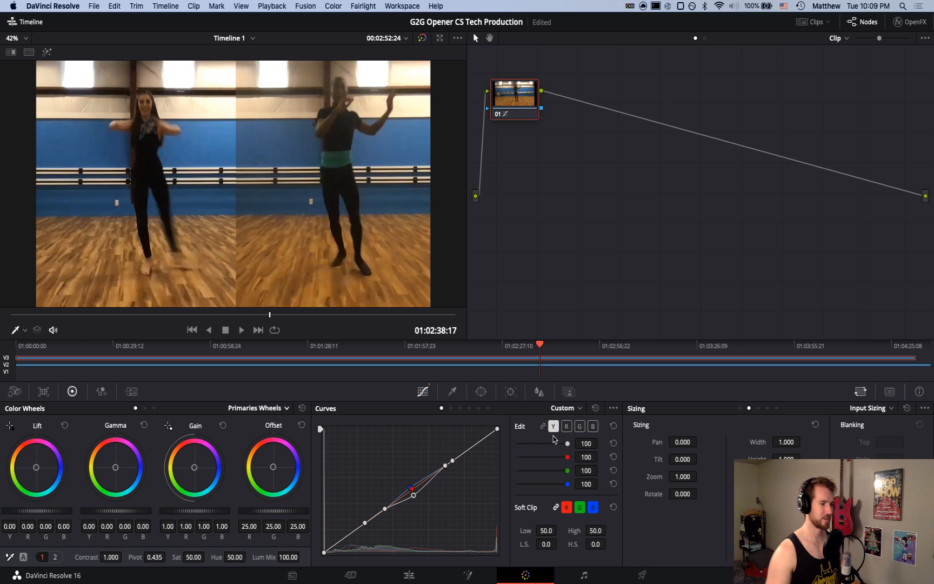
Try pulling the green curve's middle control point down to the graph's baseline, and undo the green curve changes
{"action": "left_click", "coordinate": [580, 426]}
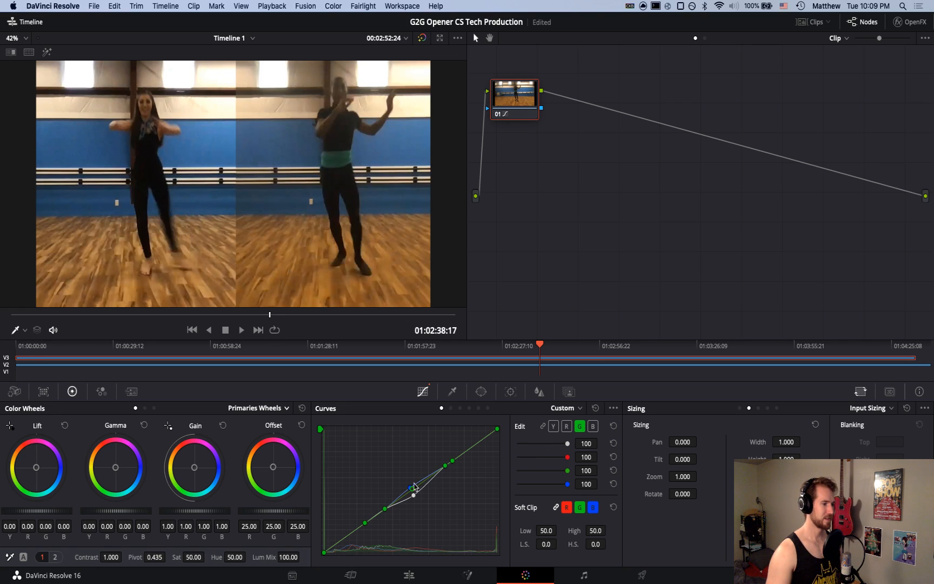
{"action": "left_click_drag", "start_coordinate": [411, 489], "coordinate": [415, 499]}
{"action": "left_click_drag", "start_coordinate": [414, 499], "coordinate": [442, 552]}
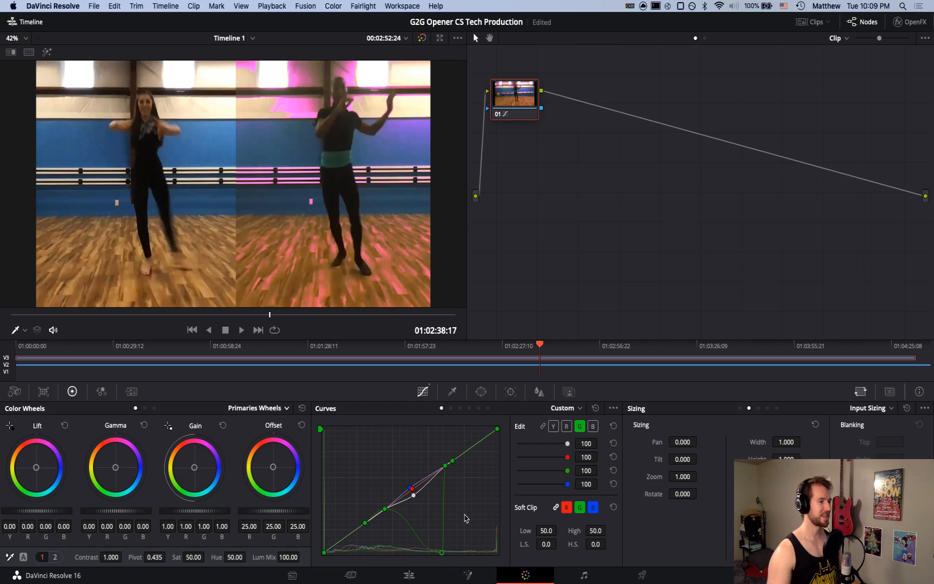
{"action": "key", "text": "super+z"}
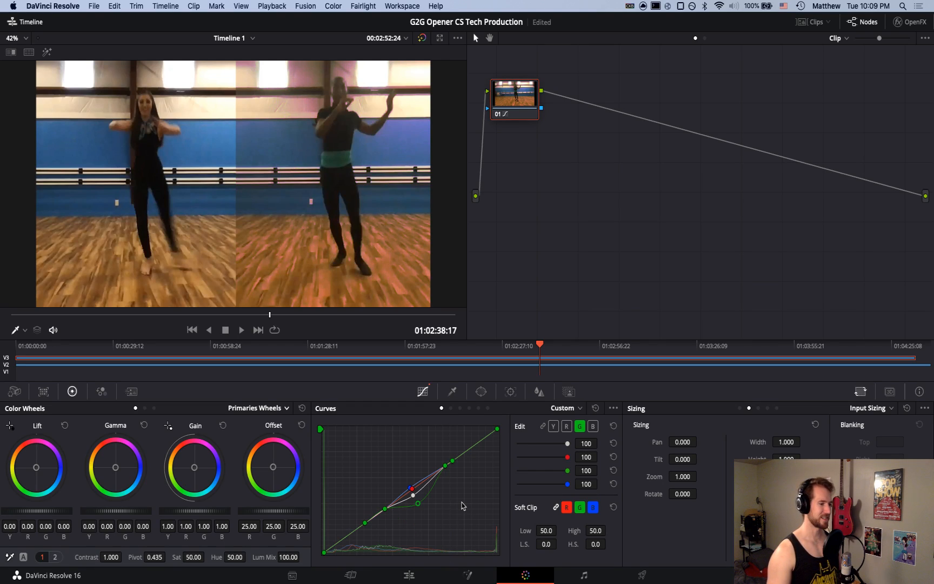
{"action": "key", "text": "super+z"}
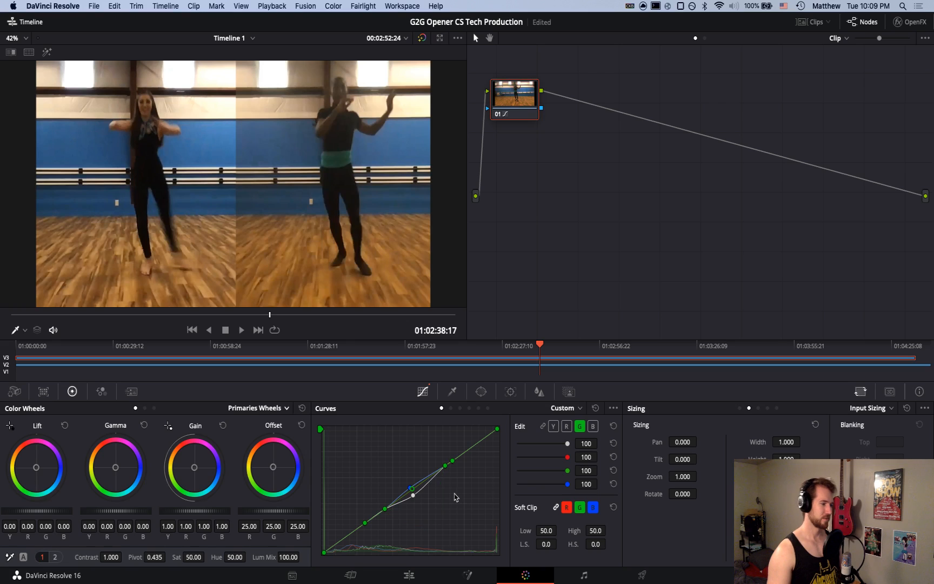
Try moving the red curve's middle control point far down toward the shadows, and undo the red curve changes
{"action": "left_click", "coordinate": [567, 427]}
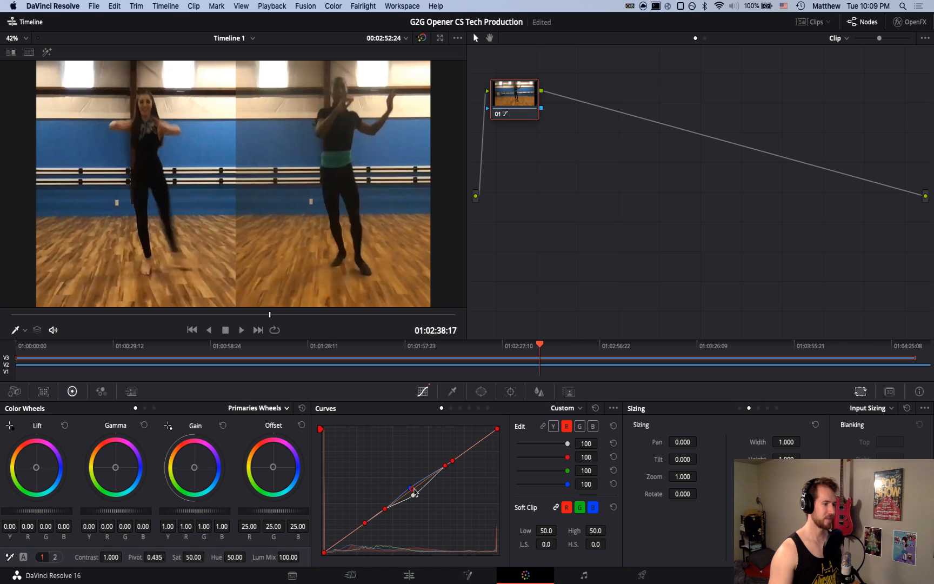
{"action": "left_click_drag", "start_coordinate": [412, 491], "coordinate": [348, 535]}
{"action": "key", "text": "super+z"}
{"action": "key", "text": "super+z"}
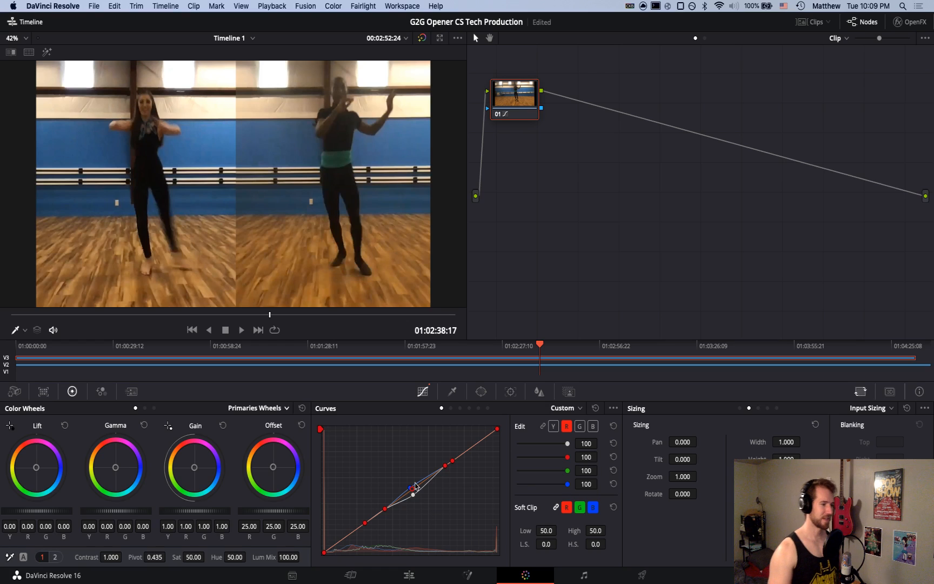
Nudge the red curve's lower control points, and fine-tune the luma curve's extra point between its two lower points
{"action": "mouse_move", "coordinate": [383, 512]}
{"action": "left_mouse_down"}
{"action": "mouse_move", "coordinate": [402, 558]}
{"action": "mouse_move", "coordinate": [386, 512]}
{"action": "left_mouse_up"}
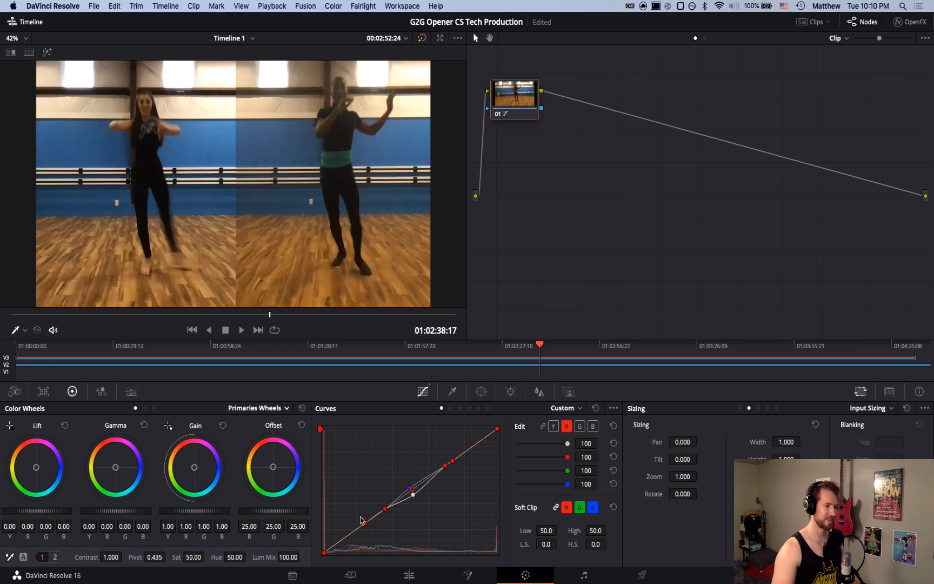
{"action": "mouse_move", "coordinate": [365, 523]}
{"action": "left_mouse_down"}
{"action": "mouse_move", "coordinate": [369, 538]}
{"action": "mouse_move", "coordinate": [366, 525]}
{"action": "left_mouse_up"}
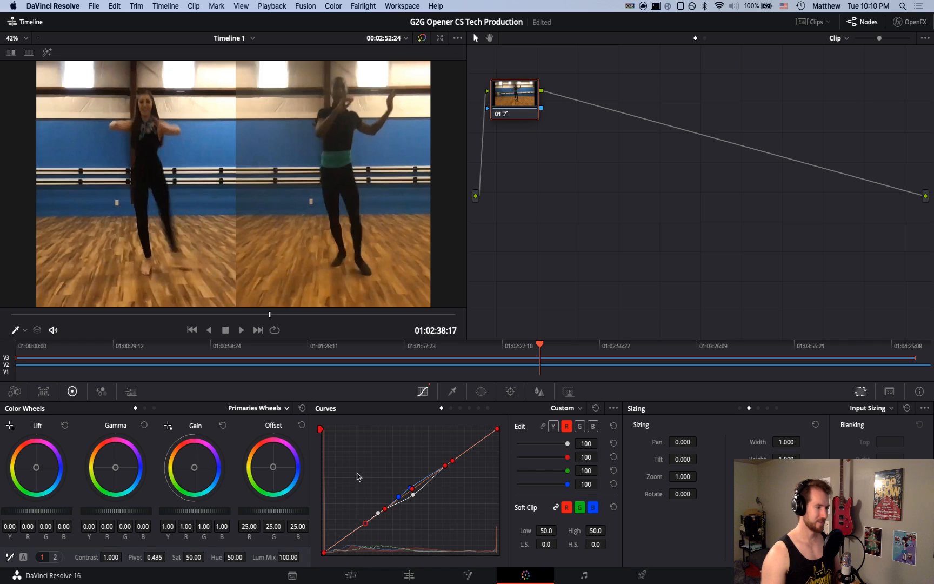
{"action": "left_click", "coordinate": [378, 515]}
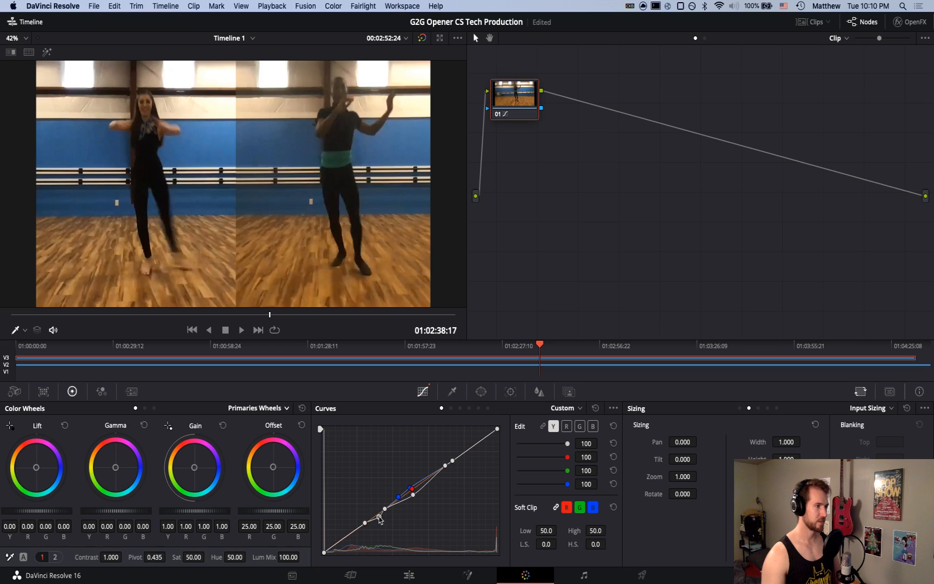
{"action": "left_click_drag", "start_coordinate": [380, 519], "coordinate": [377, 512]}
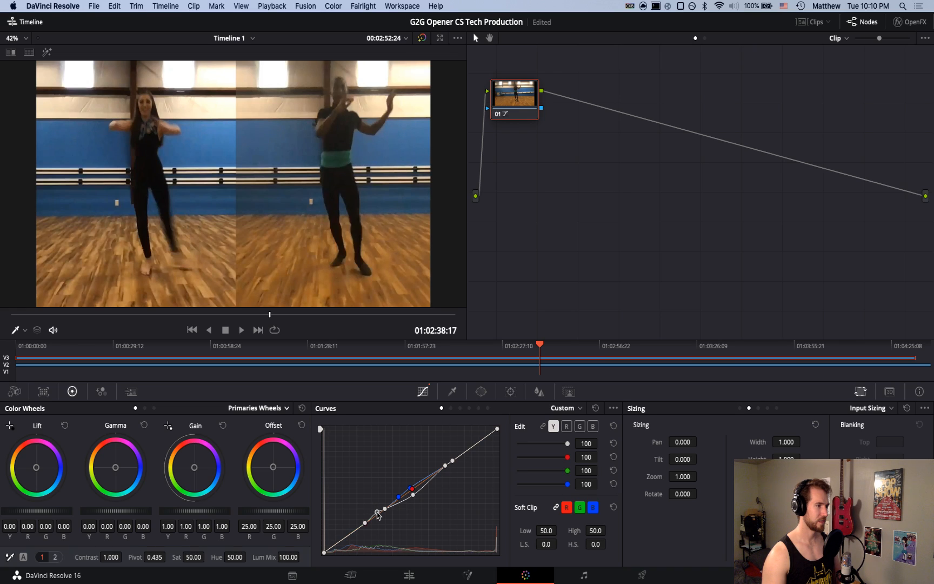
Raise the blue curve's two control points around the midtones so the curve bows above the diagonal
{"action": "left_click", "coordinate": [398, 497]}
{"action": "left_click_drag", "start_coordinate": [399, 499], "coordinate": [397, 496]}
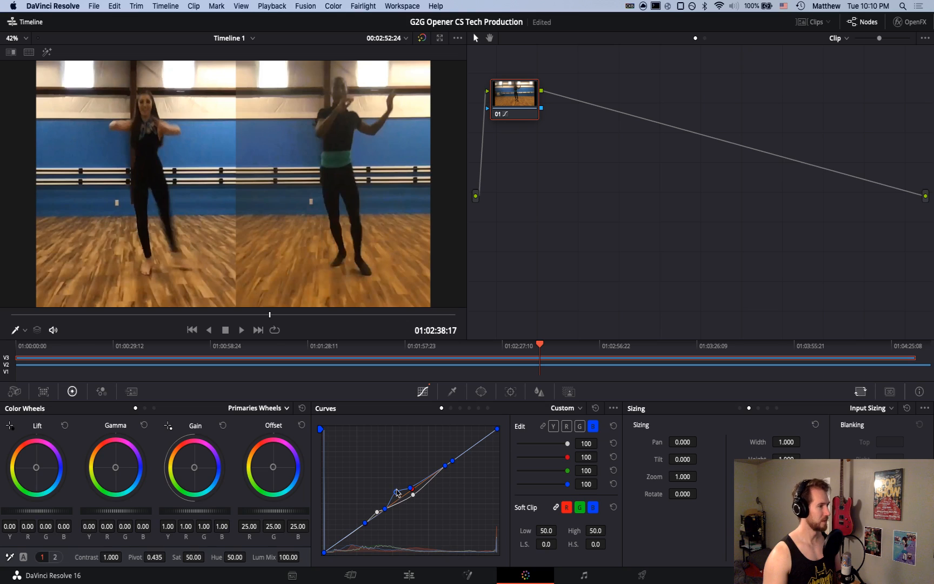
{"action": "left_click_drag", "start_coordinate": [410, 489], "coordinate": [410, 485]}
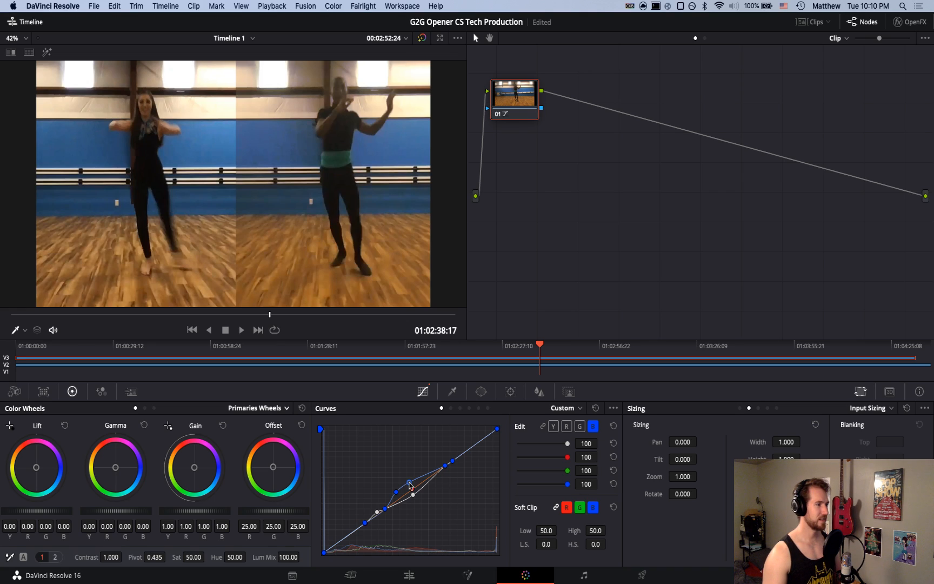
{"action": "left_click", "coordinate": [397, 492]}
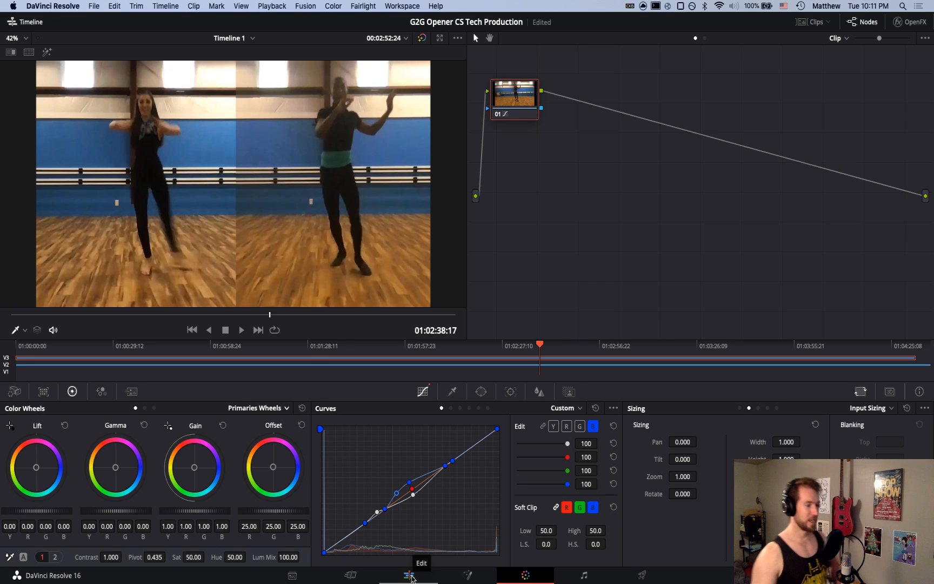
Return to the Edit page and save the project
{"action": "left_click", "coordinate": [410, 576]}
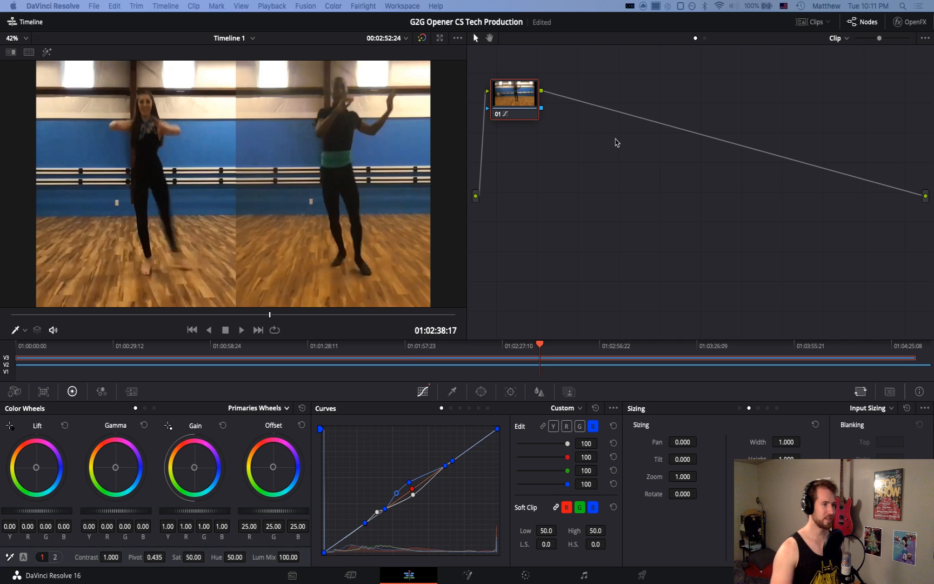
{"action": "key", "text": "super+s"}
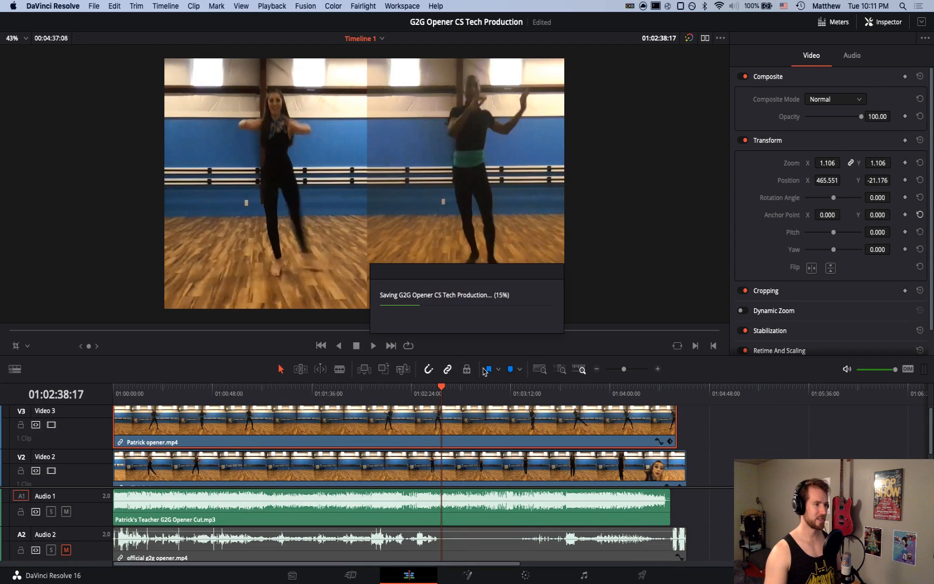